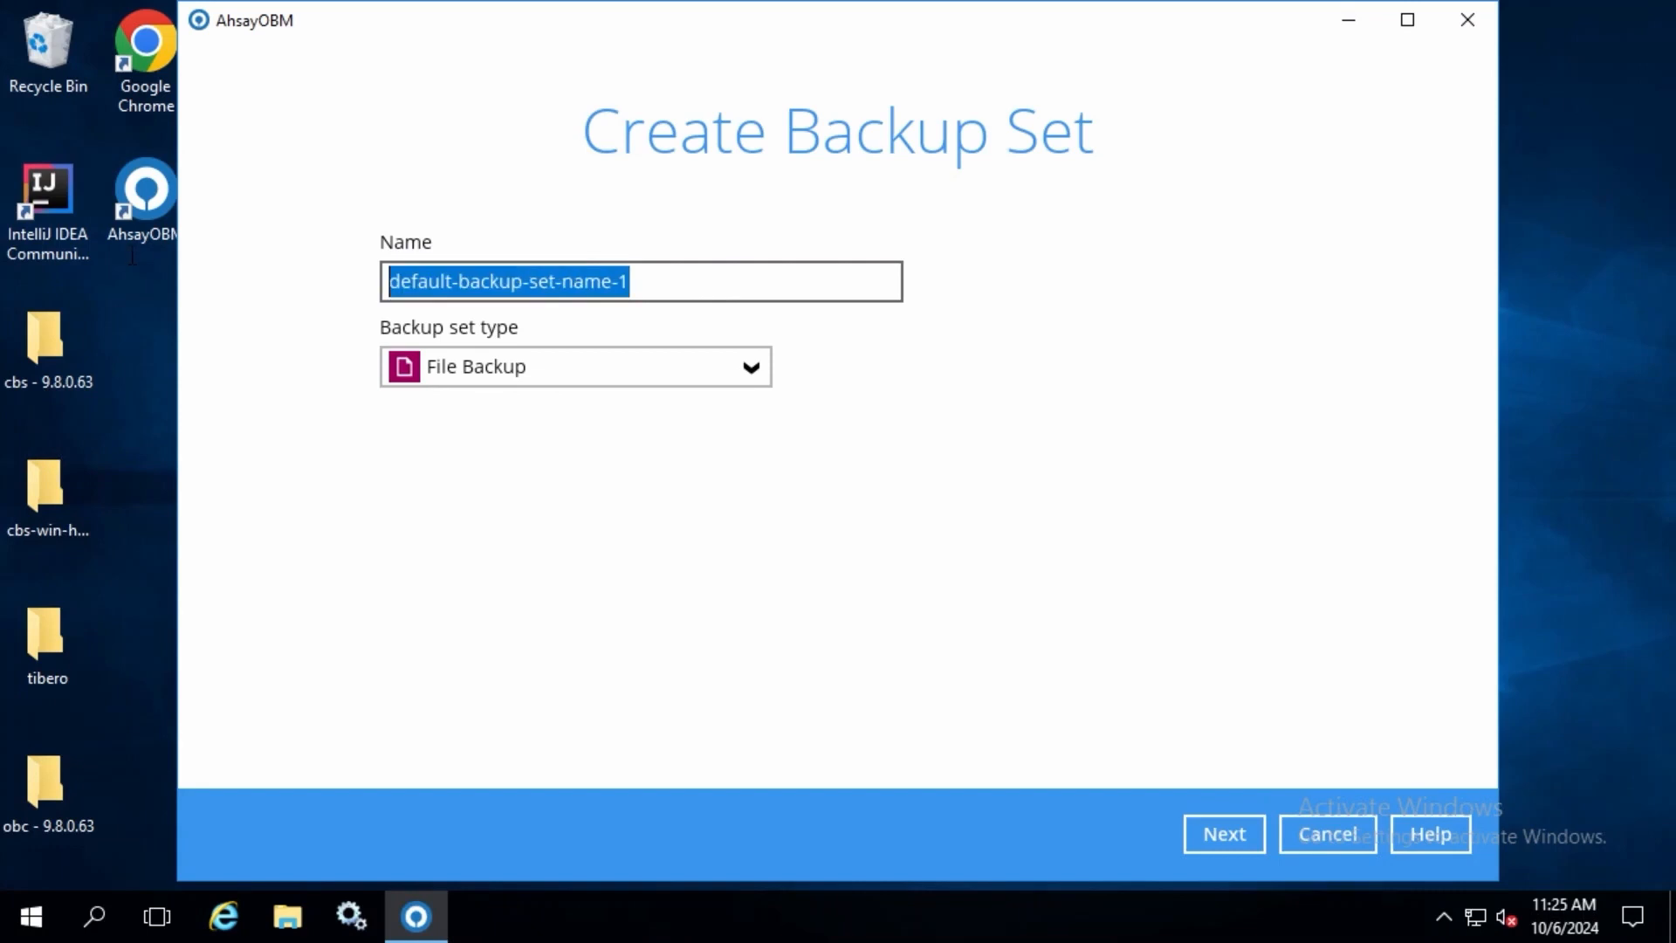
Step: Name the backup set Tibero Database Backup and set its type to Tibero Database Server Backup
type("Tibero Database Backup")
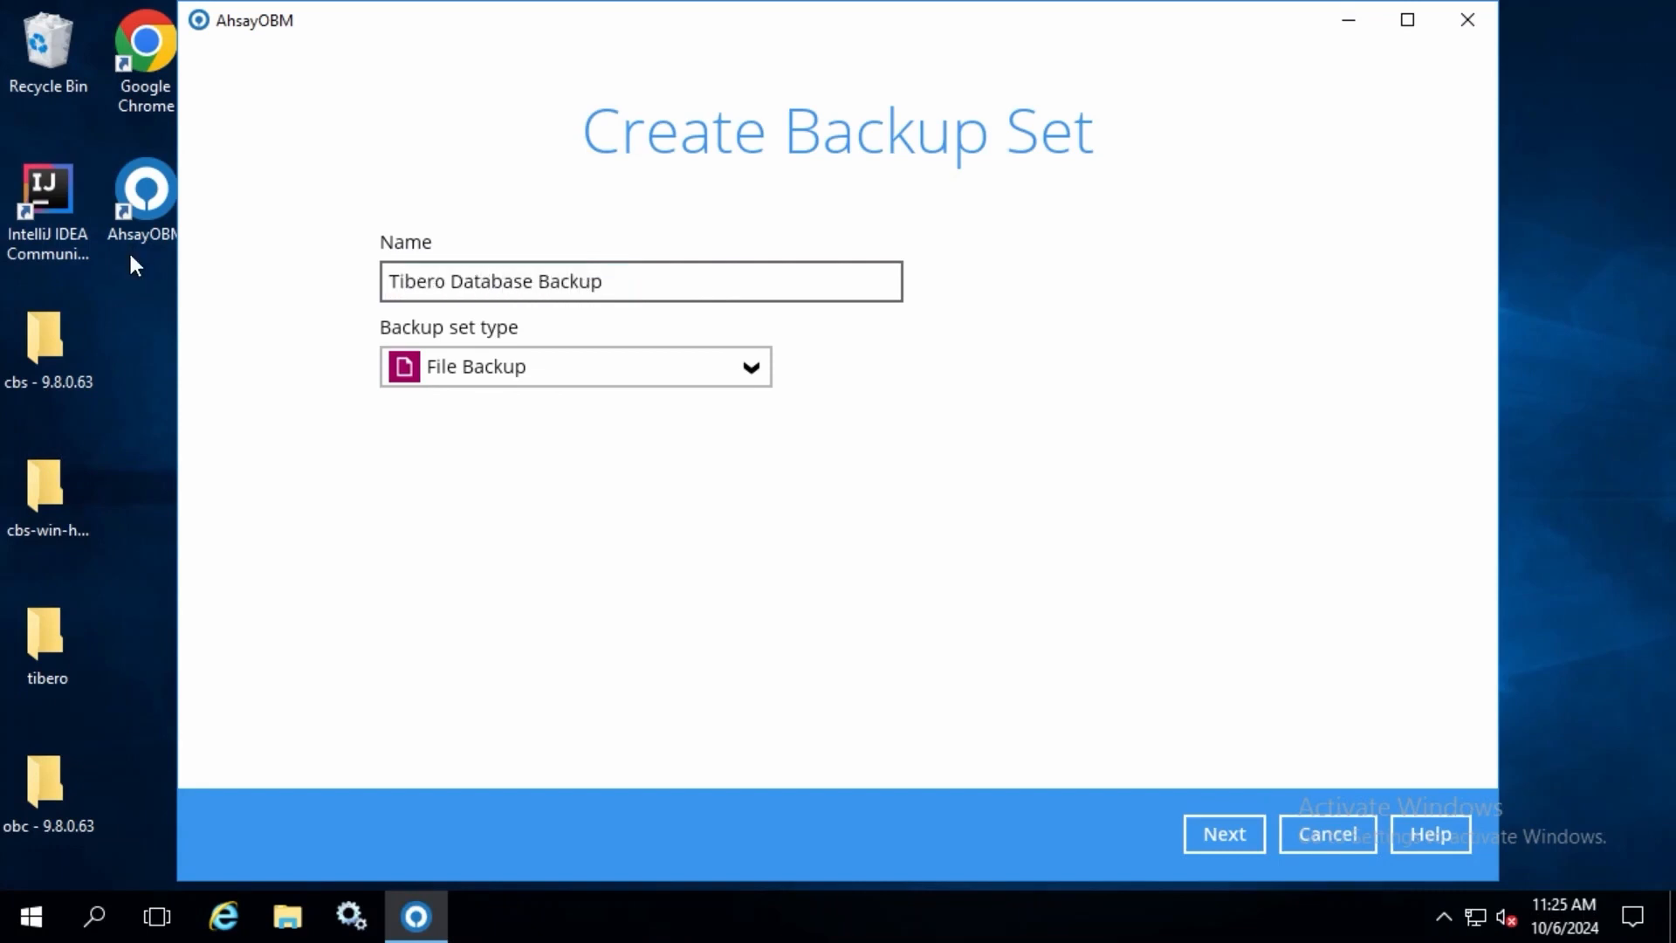
left_click(665, 386)
scroll(666, 494, "down", 2)
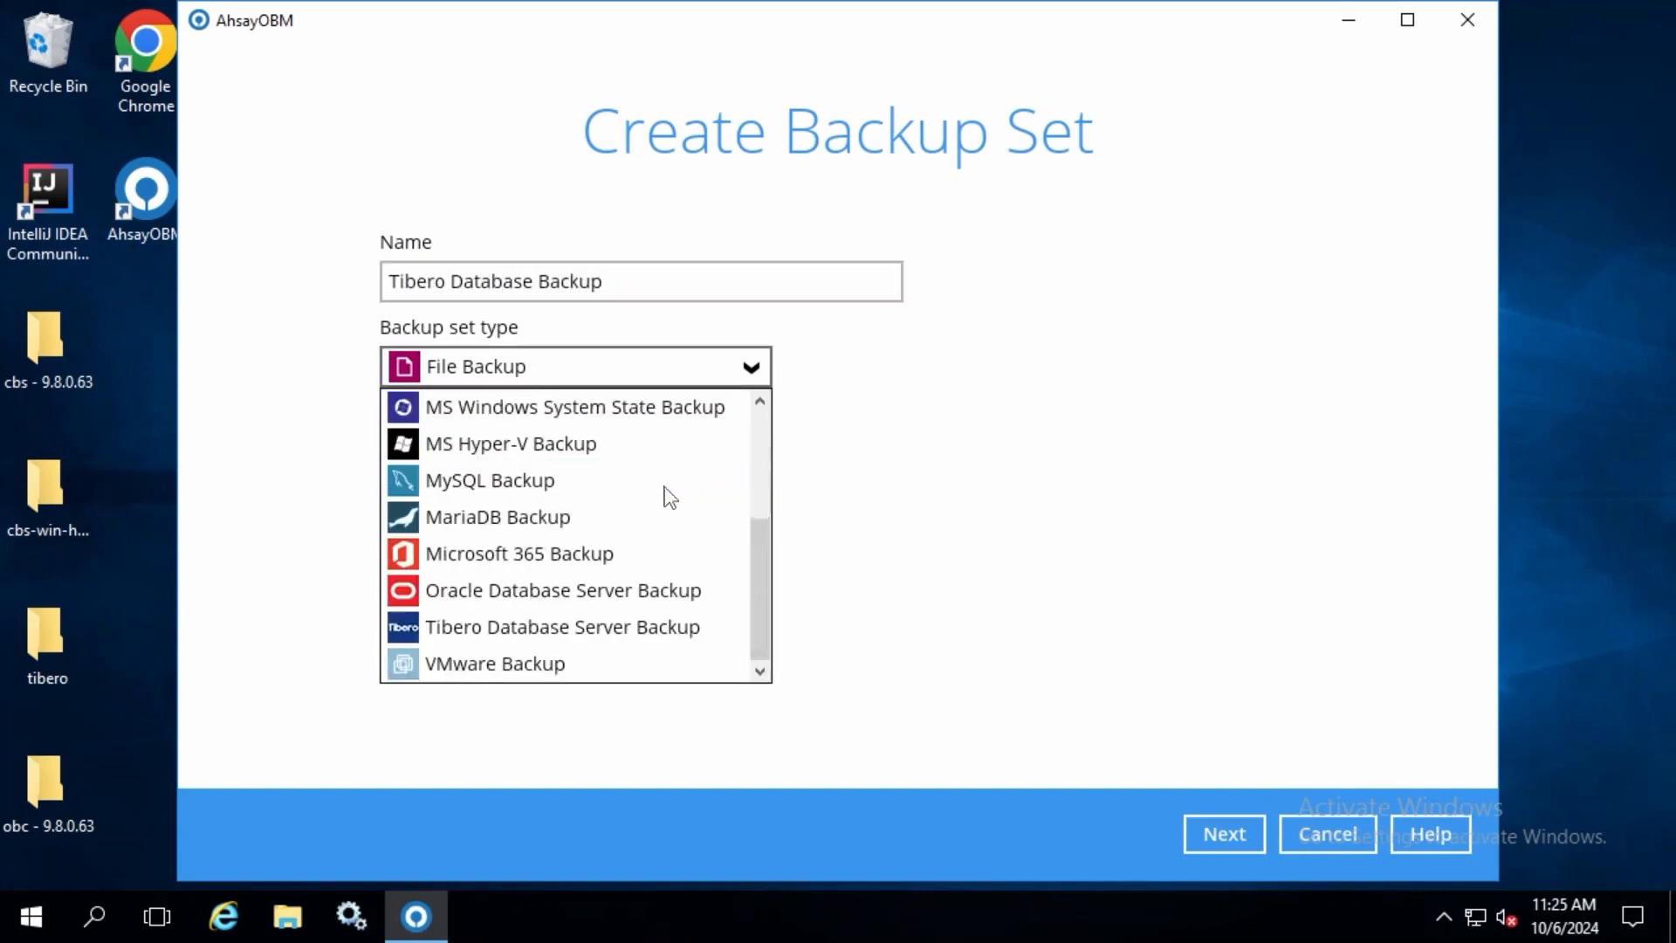
left_click(613, 629)
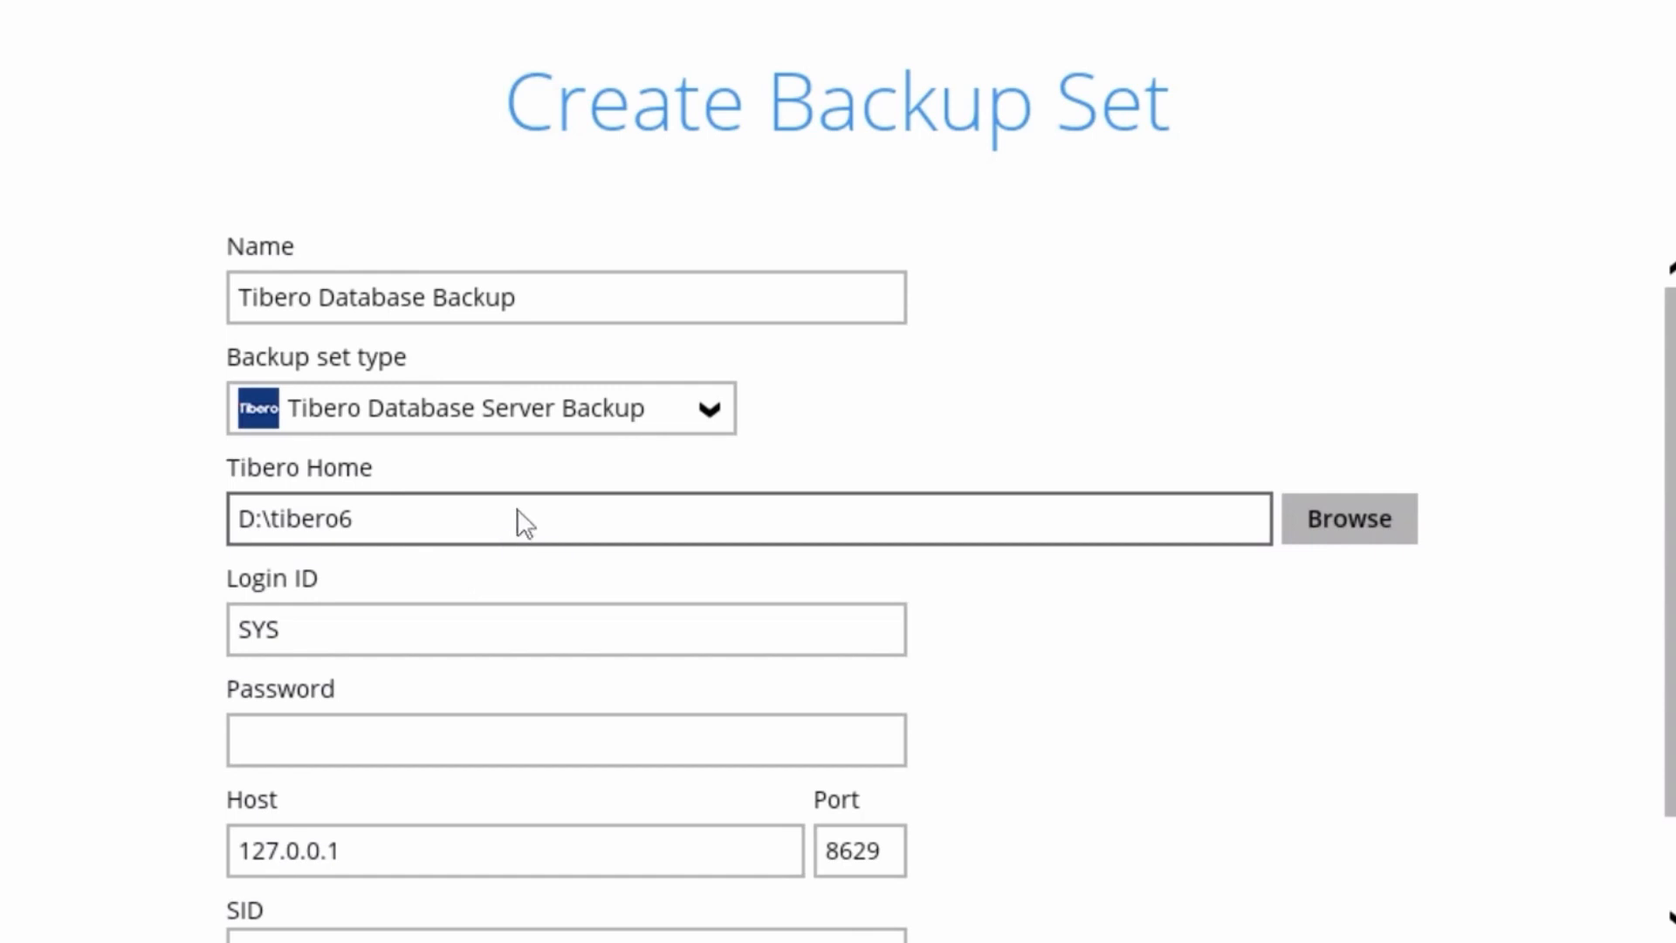
Step: Keep the Tibero home D:\tibero6 and login ID SYS, and enter the database password
key("Tab")
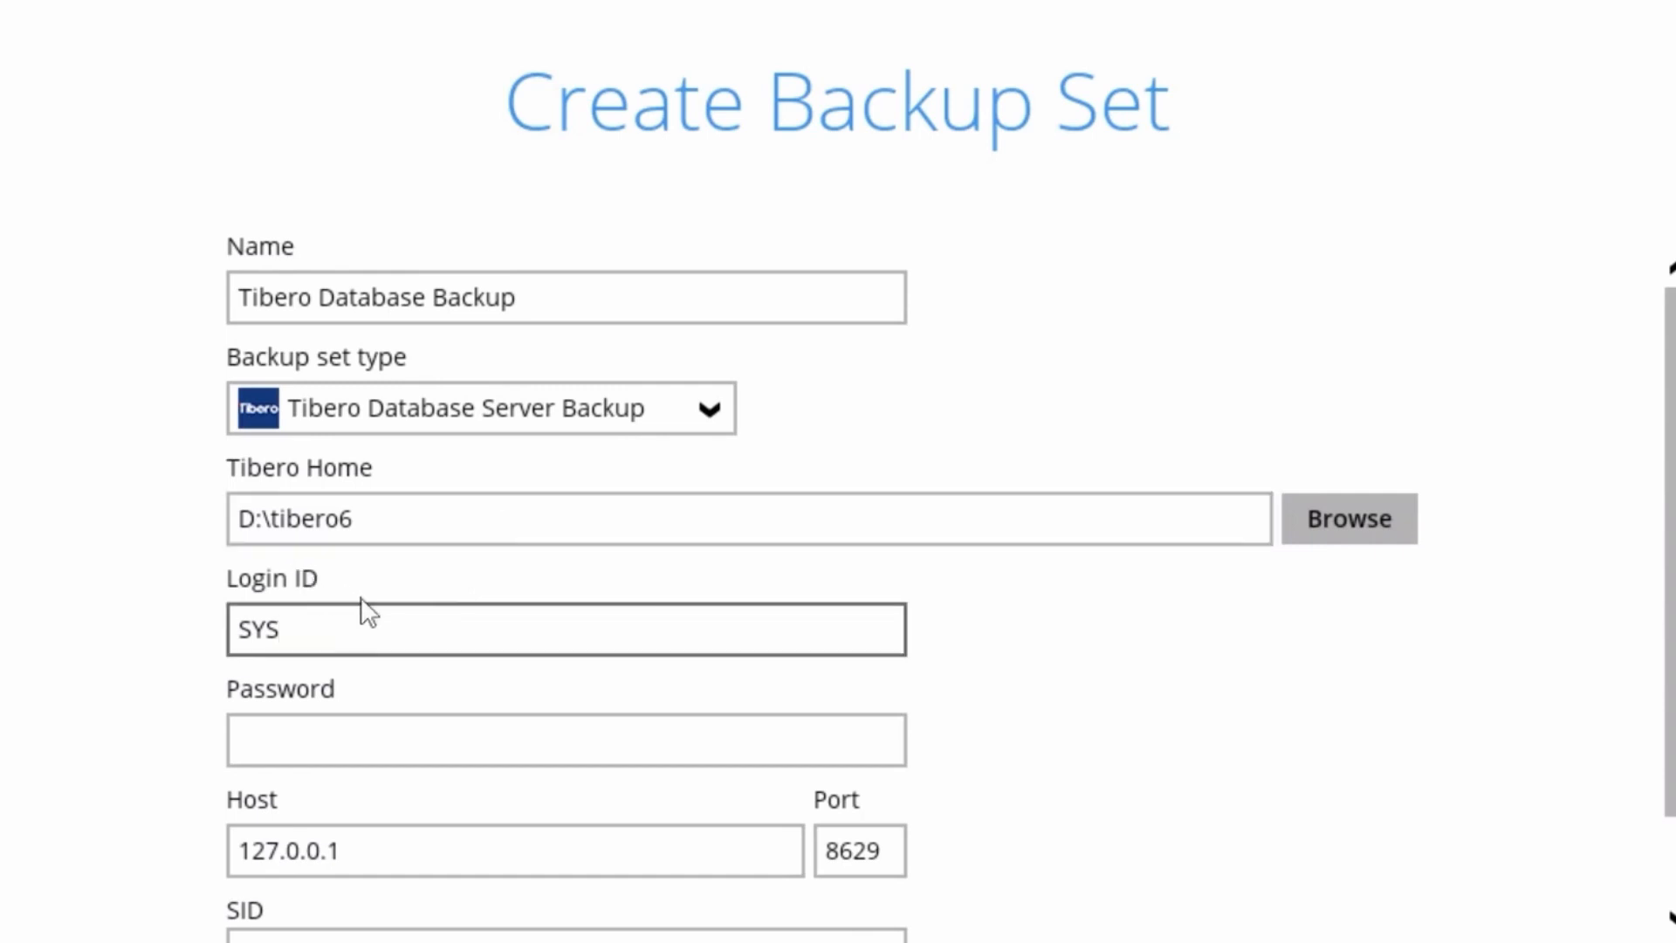
left_click_drag(344, 627, 123, 610)
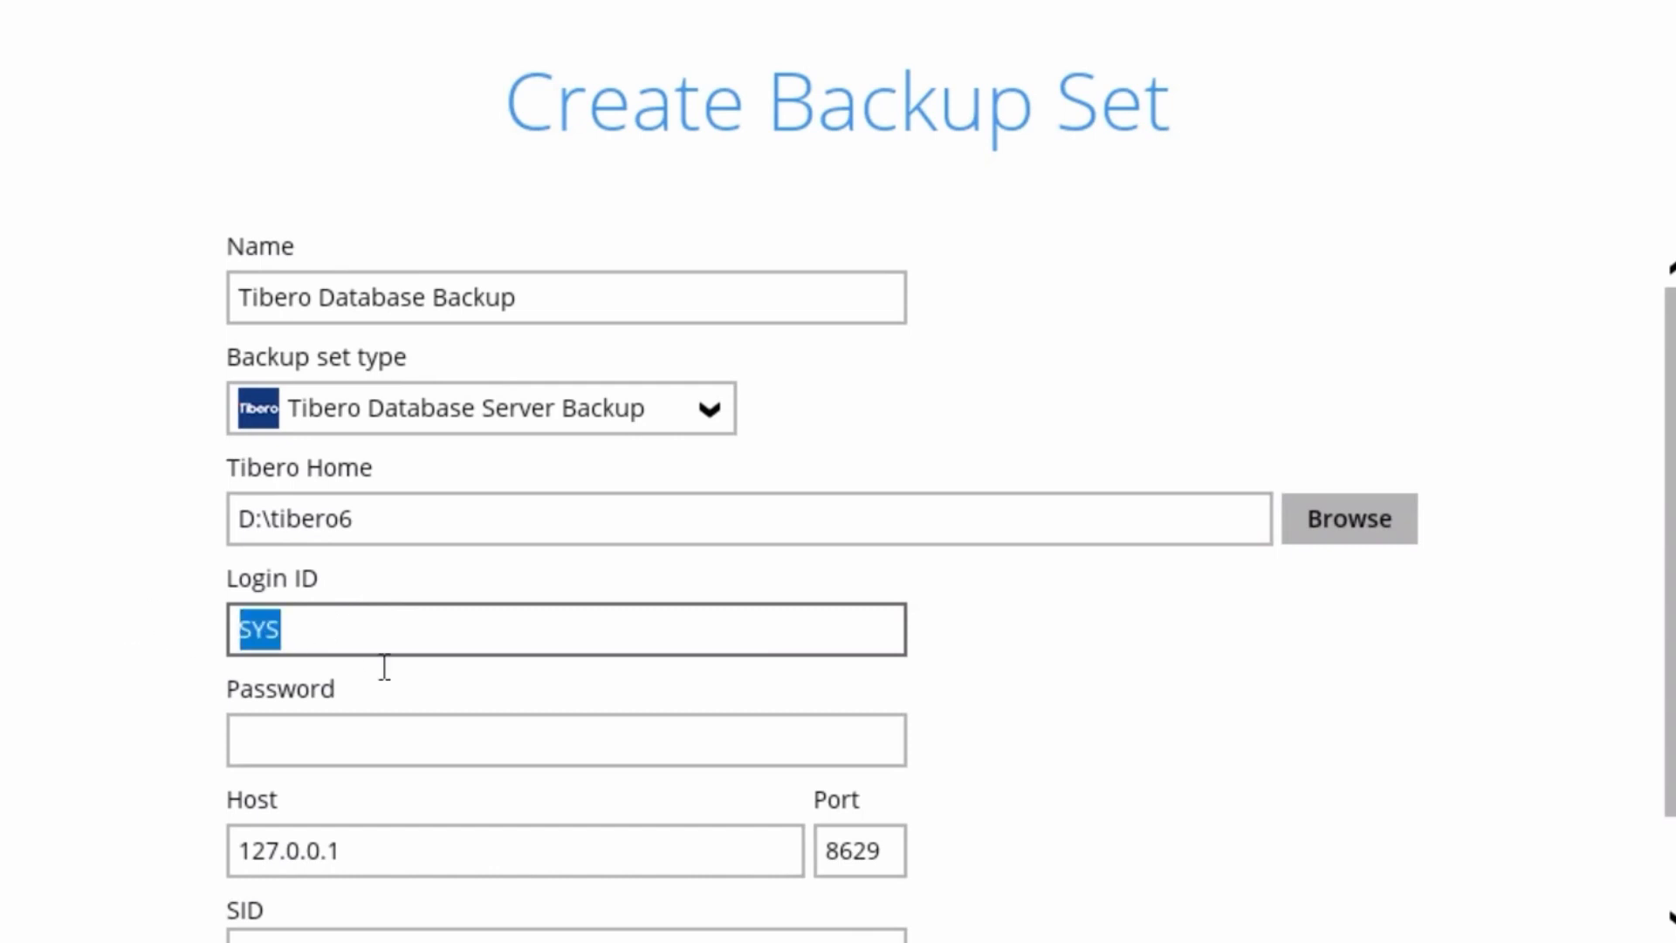
left_click(365, 757)
type("tibe")
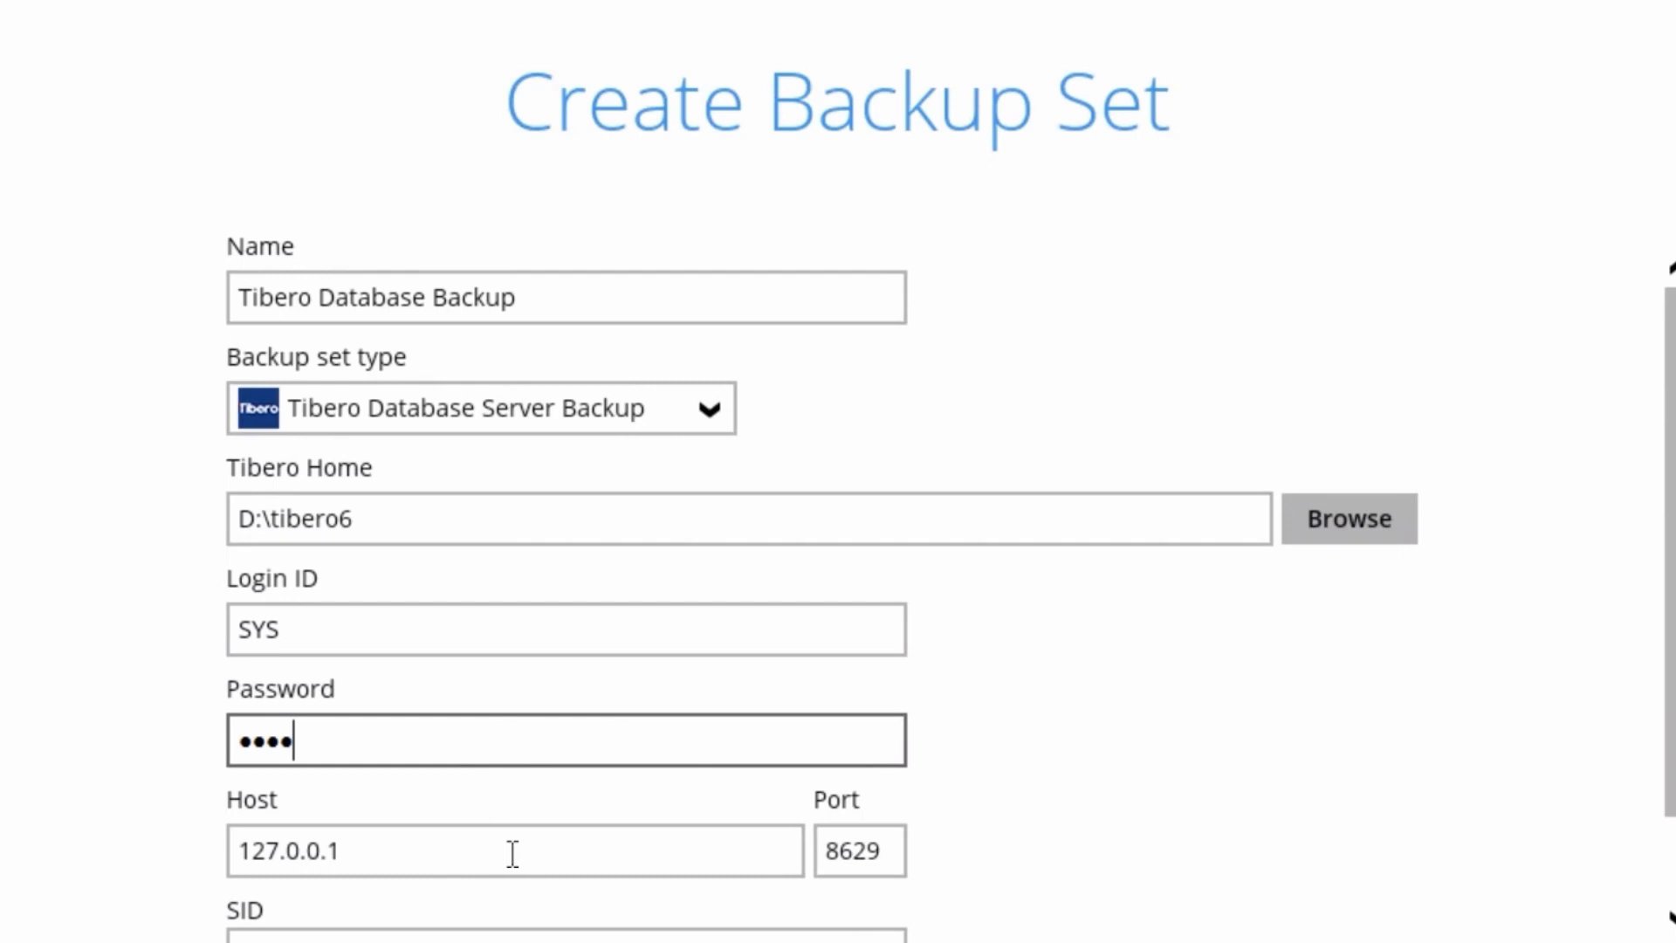
type("ro")
Step: Accept host 127.0.0.1, port 8629 and SID tibero, and continue to the backup source selection
left_click(513, 853)
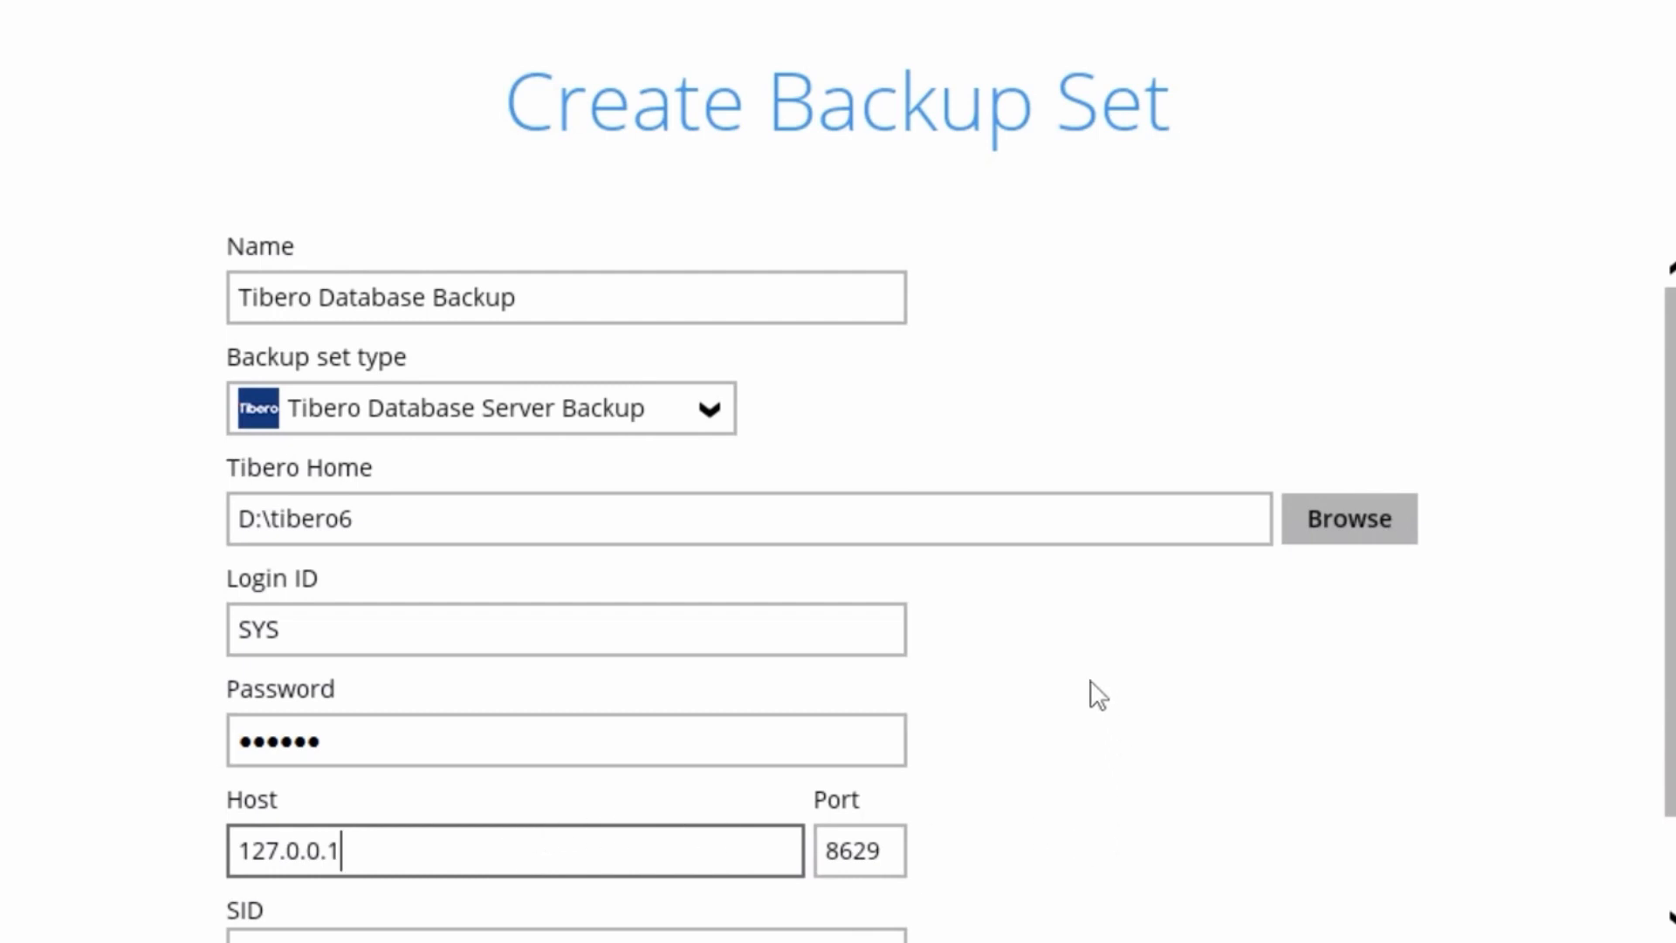
scroll(1056, 699, "down", 2)
left_click(885, 748)
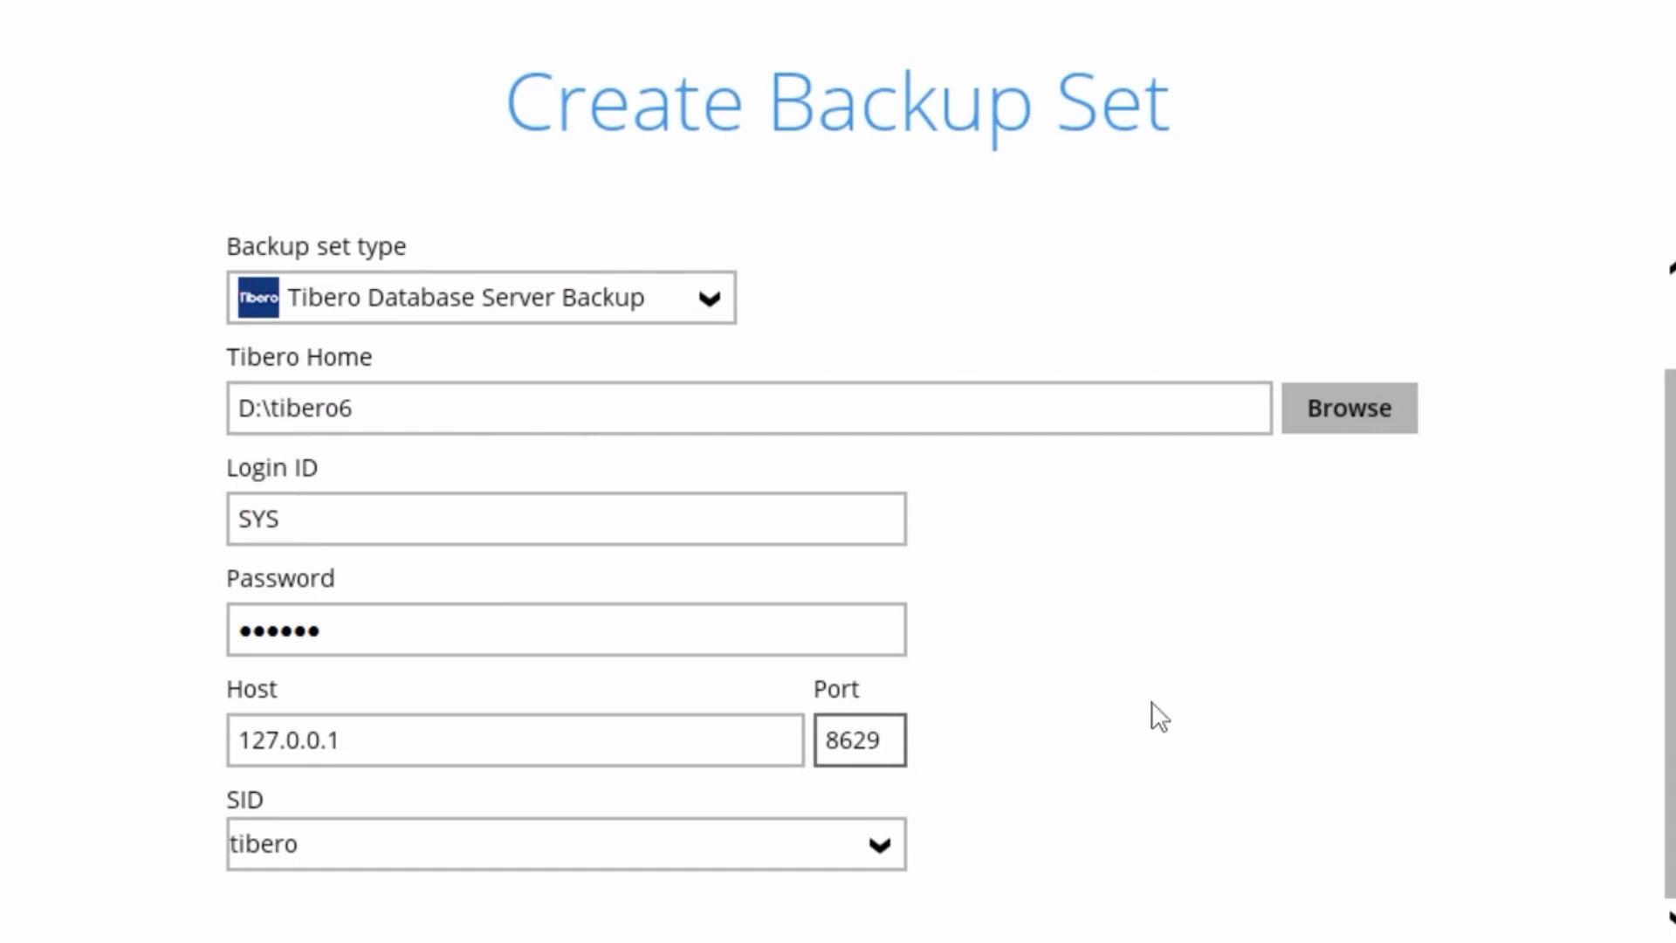
left_click_drag(898, 741, 811, 742)
left_click(264, 825)
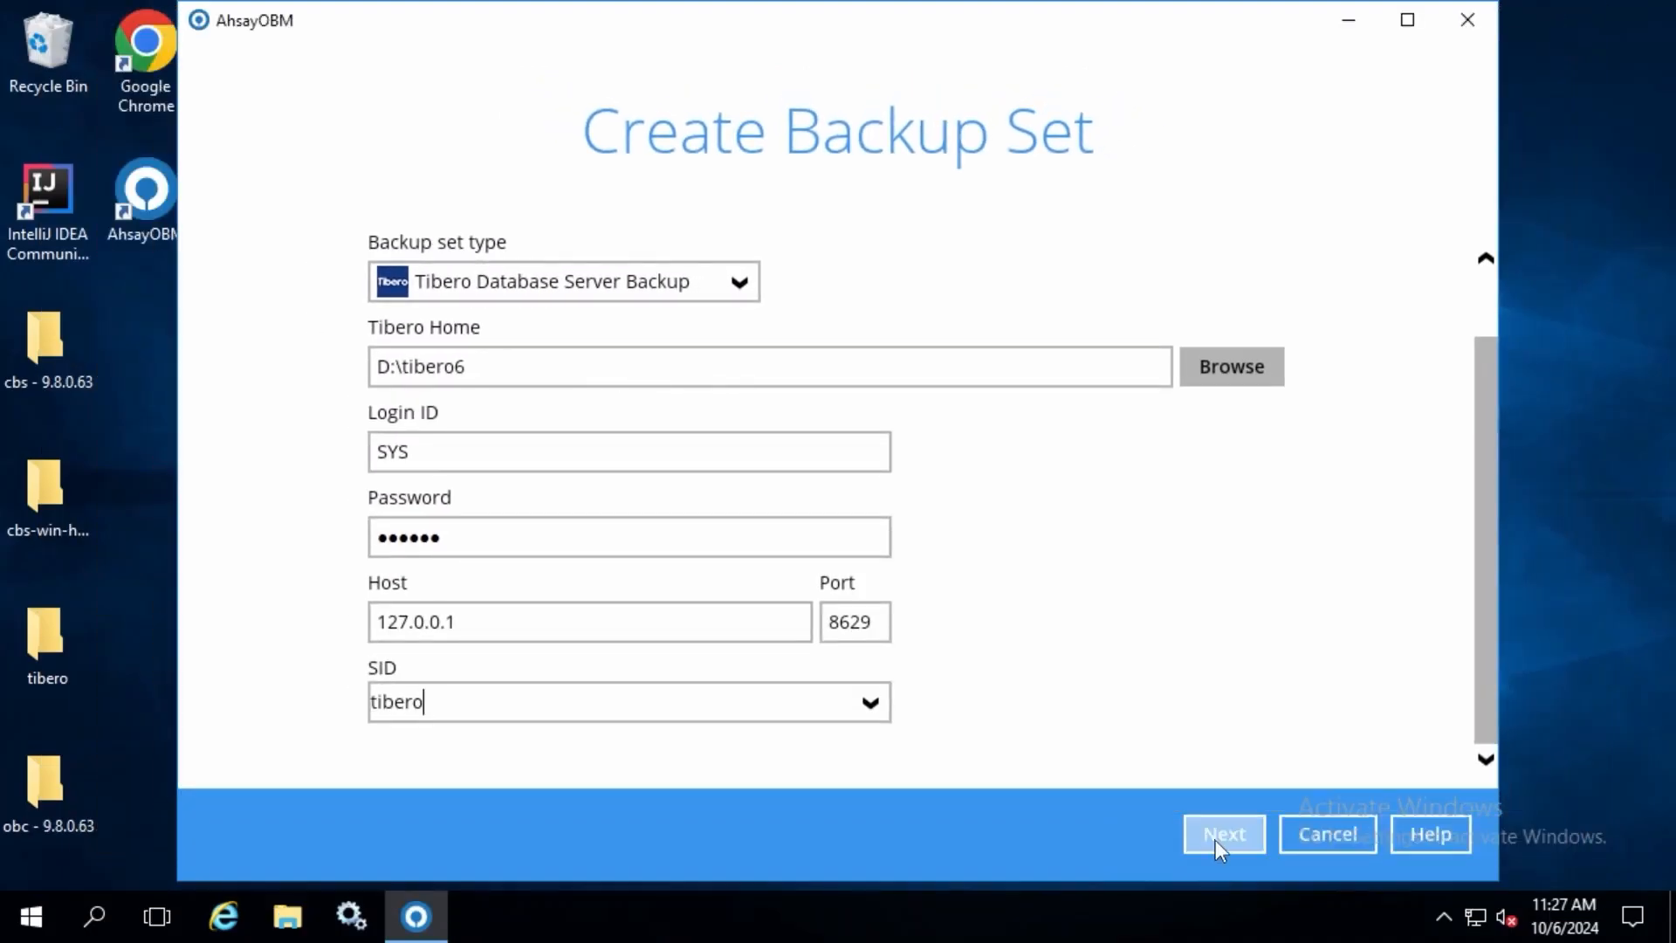
left_click(1215, 835)
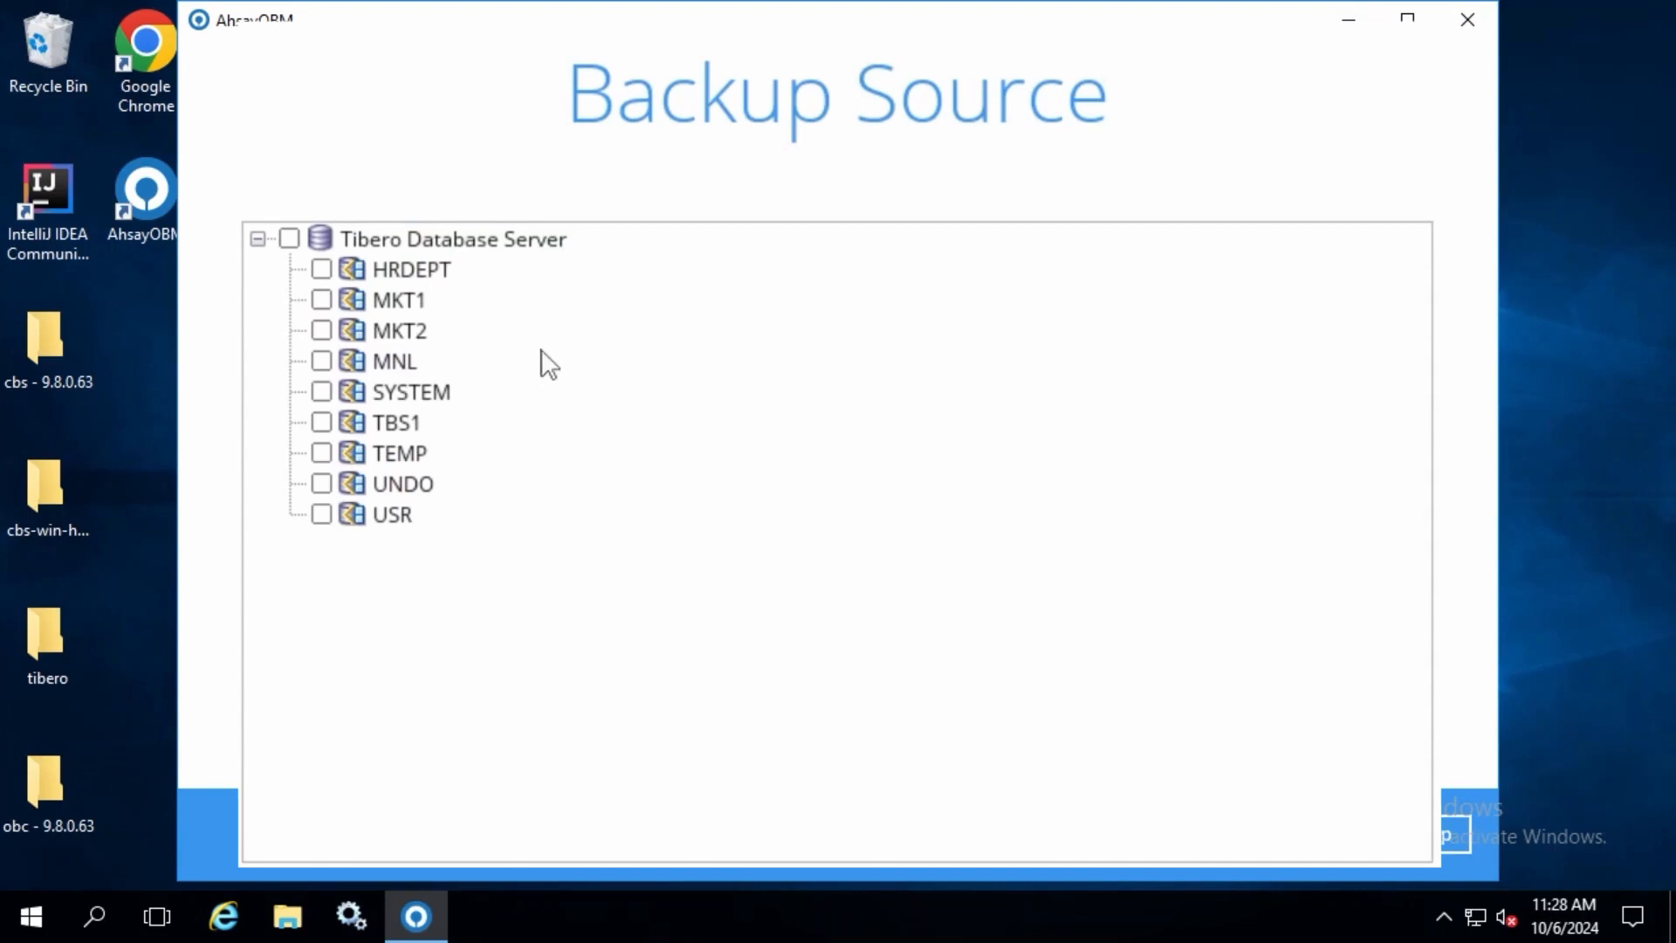
Step: Select all tablespaces except TEMP as the backup source and continue to the schedule settings
left_click(323, 269)
left_click(321, 300)
left_click(321, 330)
left_click(321, 361)
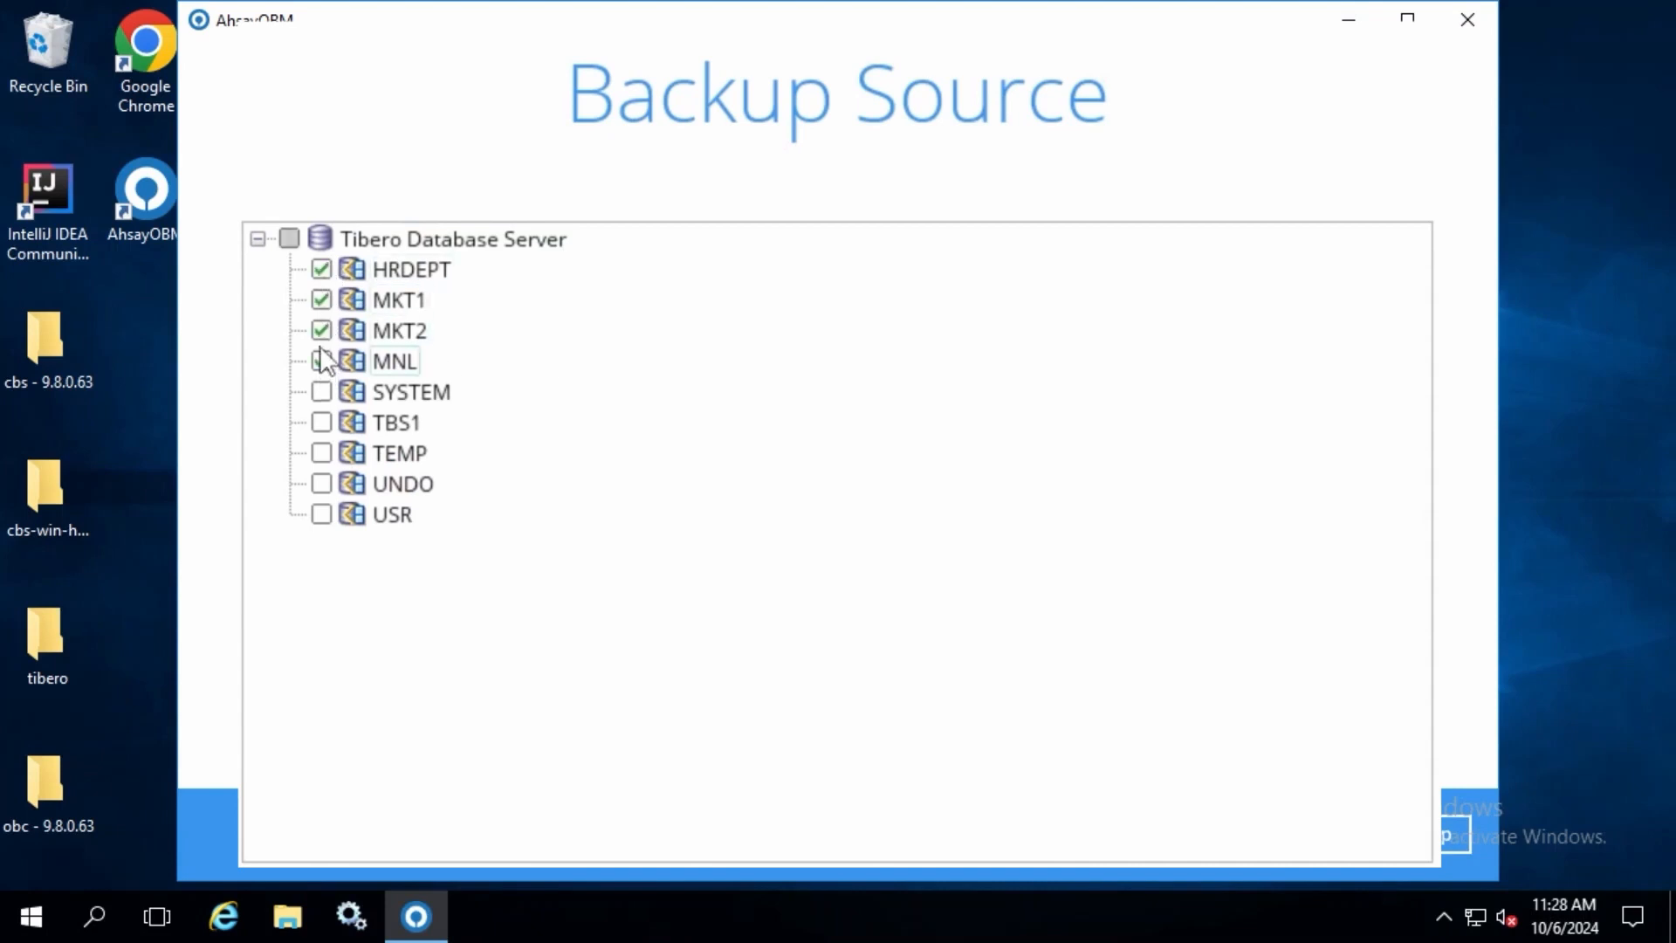
left_click(322, 422)
left_click(321, 484)
left_click(321, 514)
left_click(321, 392)
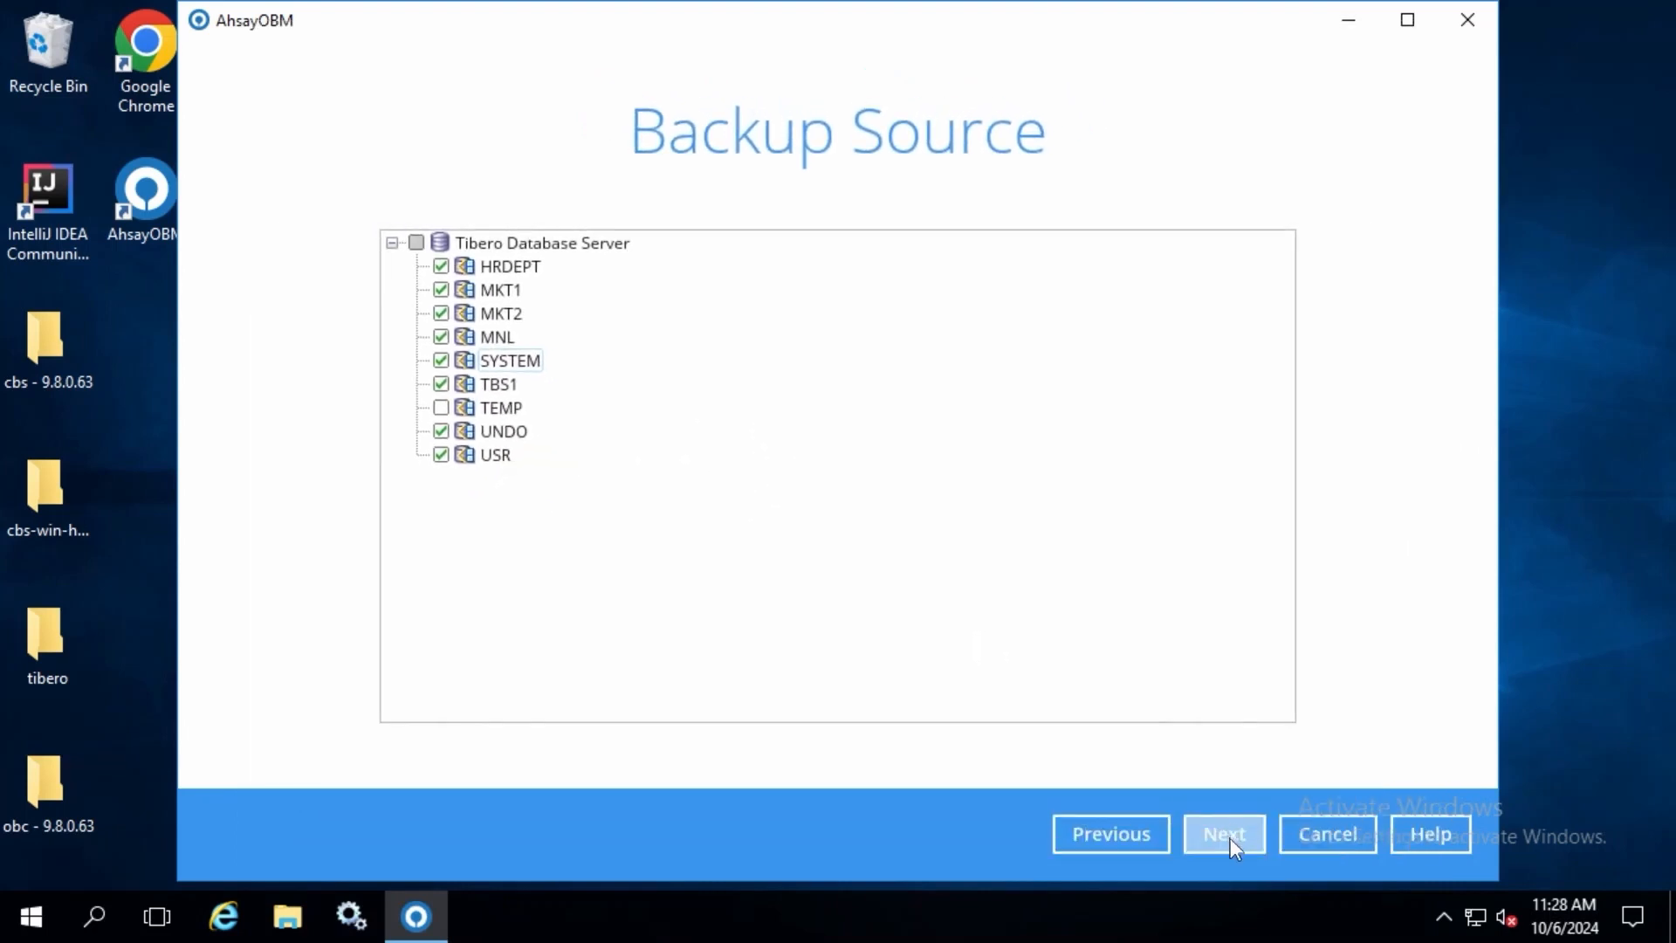
left_click(1226, 836)
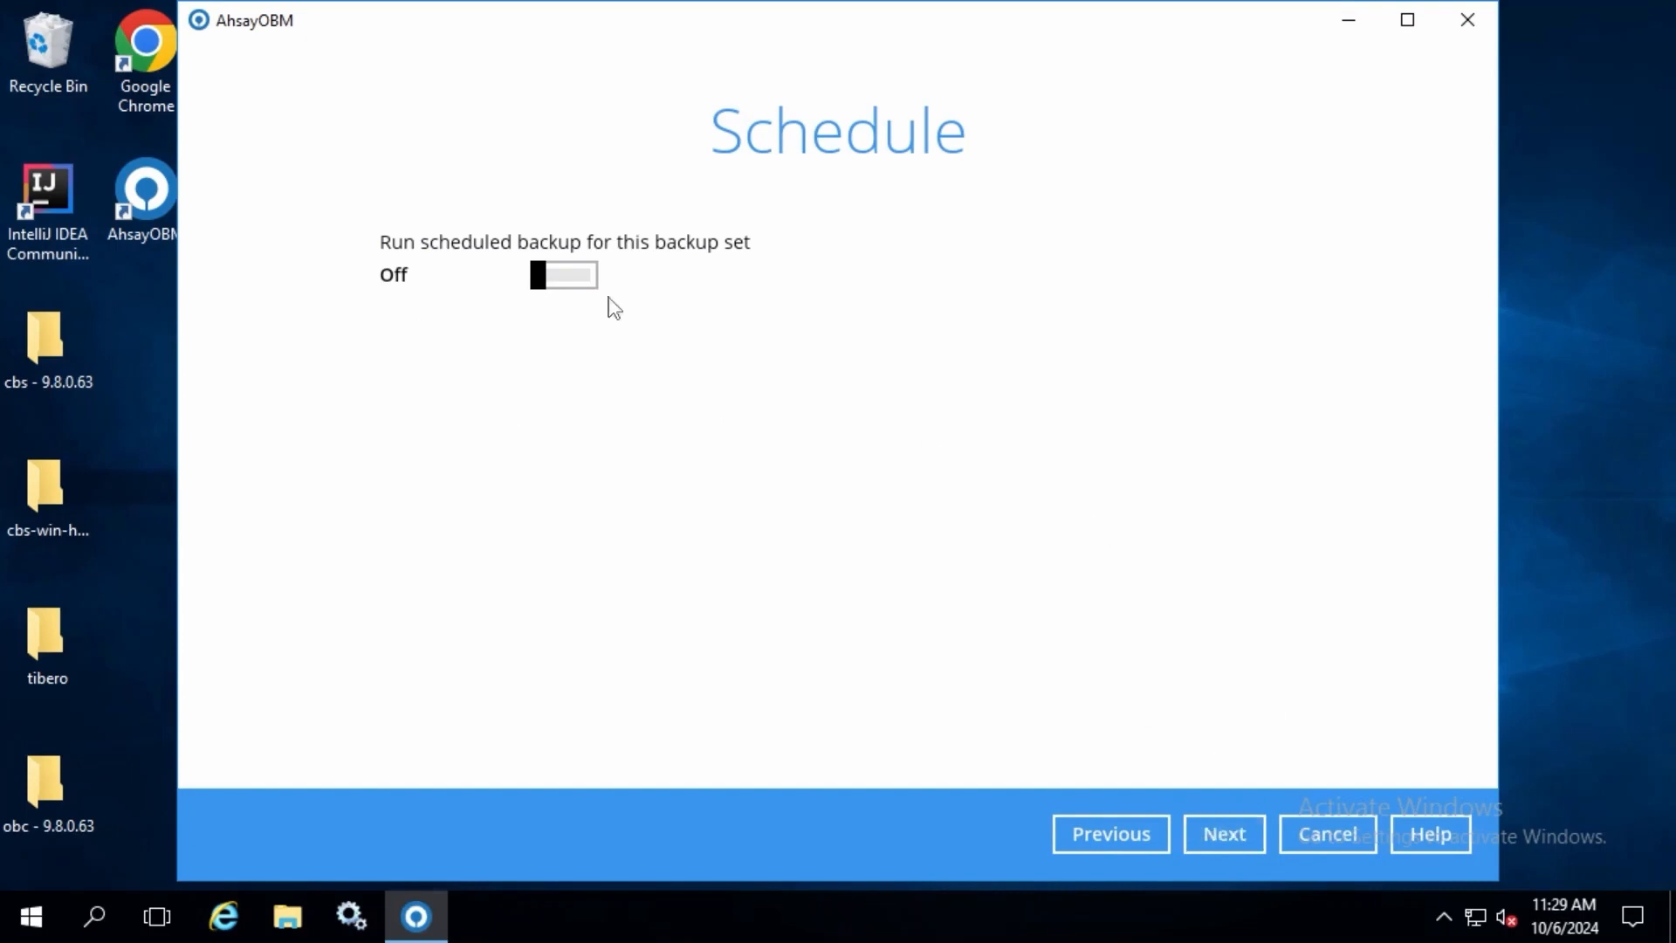
Step: Turn on scheduled backups and create a Weekly schedule named Database Backup Schedule
left_click(589, 277)
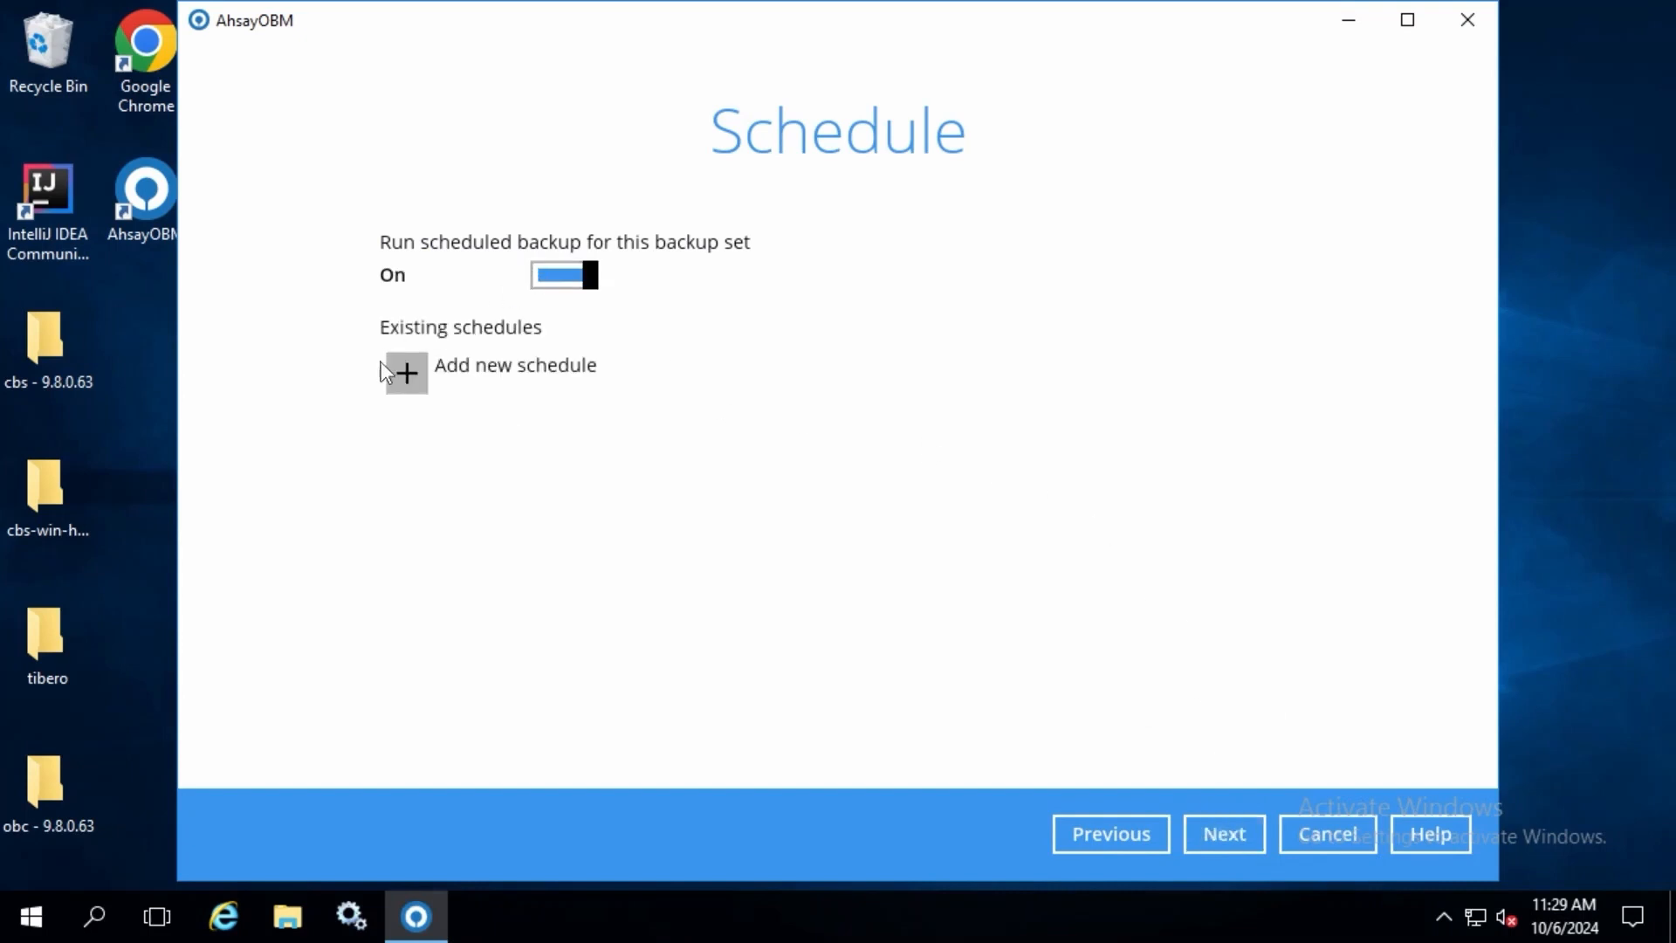
left_click(407, 373)
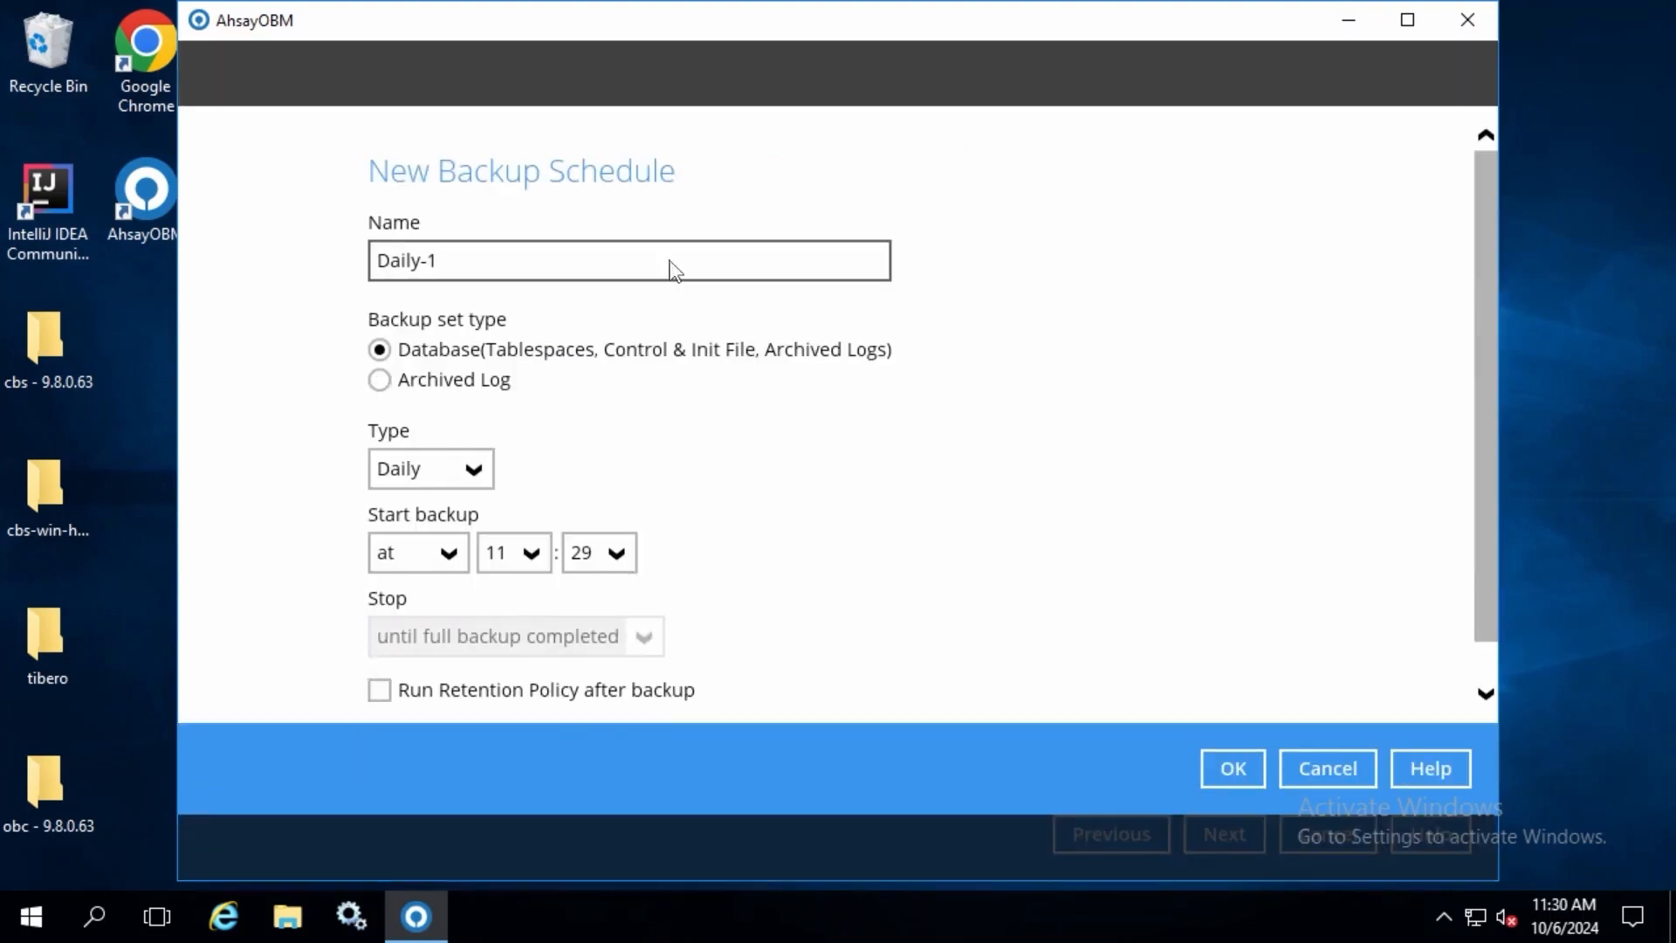
left_click_drag(218, 234, 61, 215)
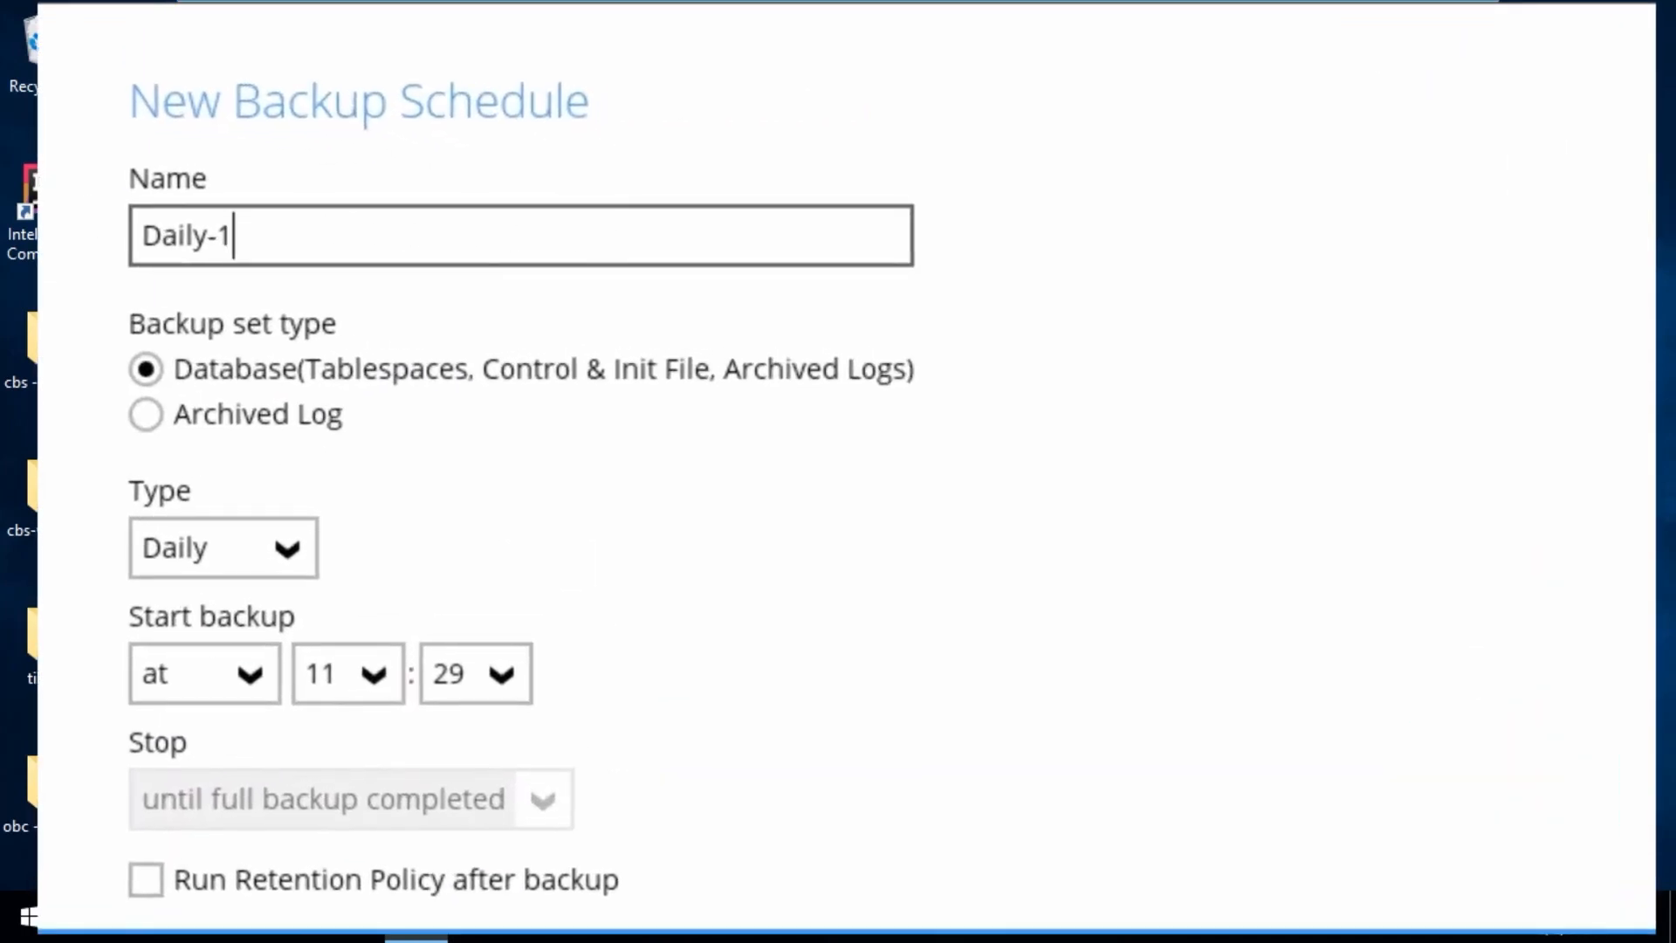
type("Database Backup")
type(" Schedule")
key("Delete")
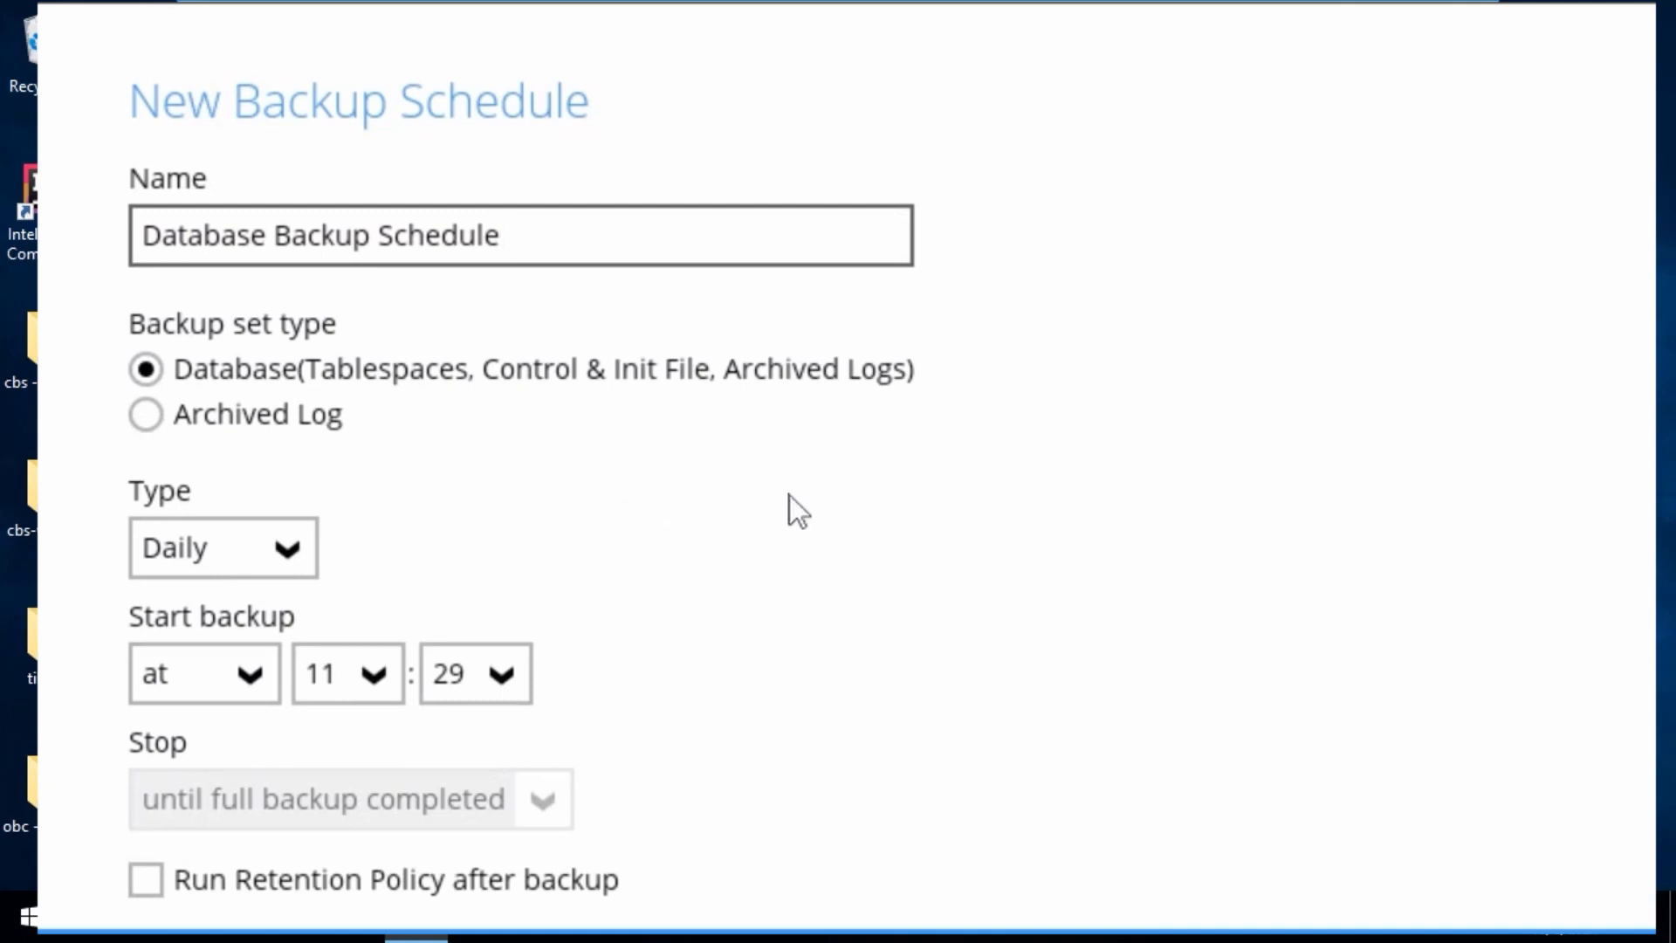
left_click(250, 541)
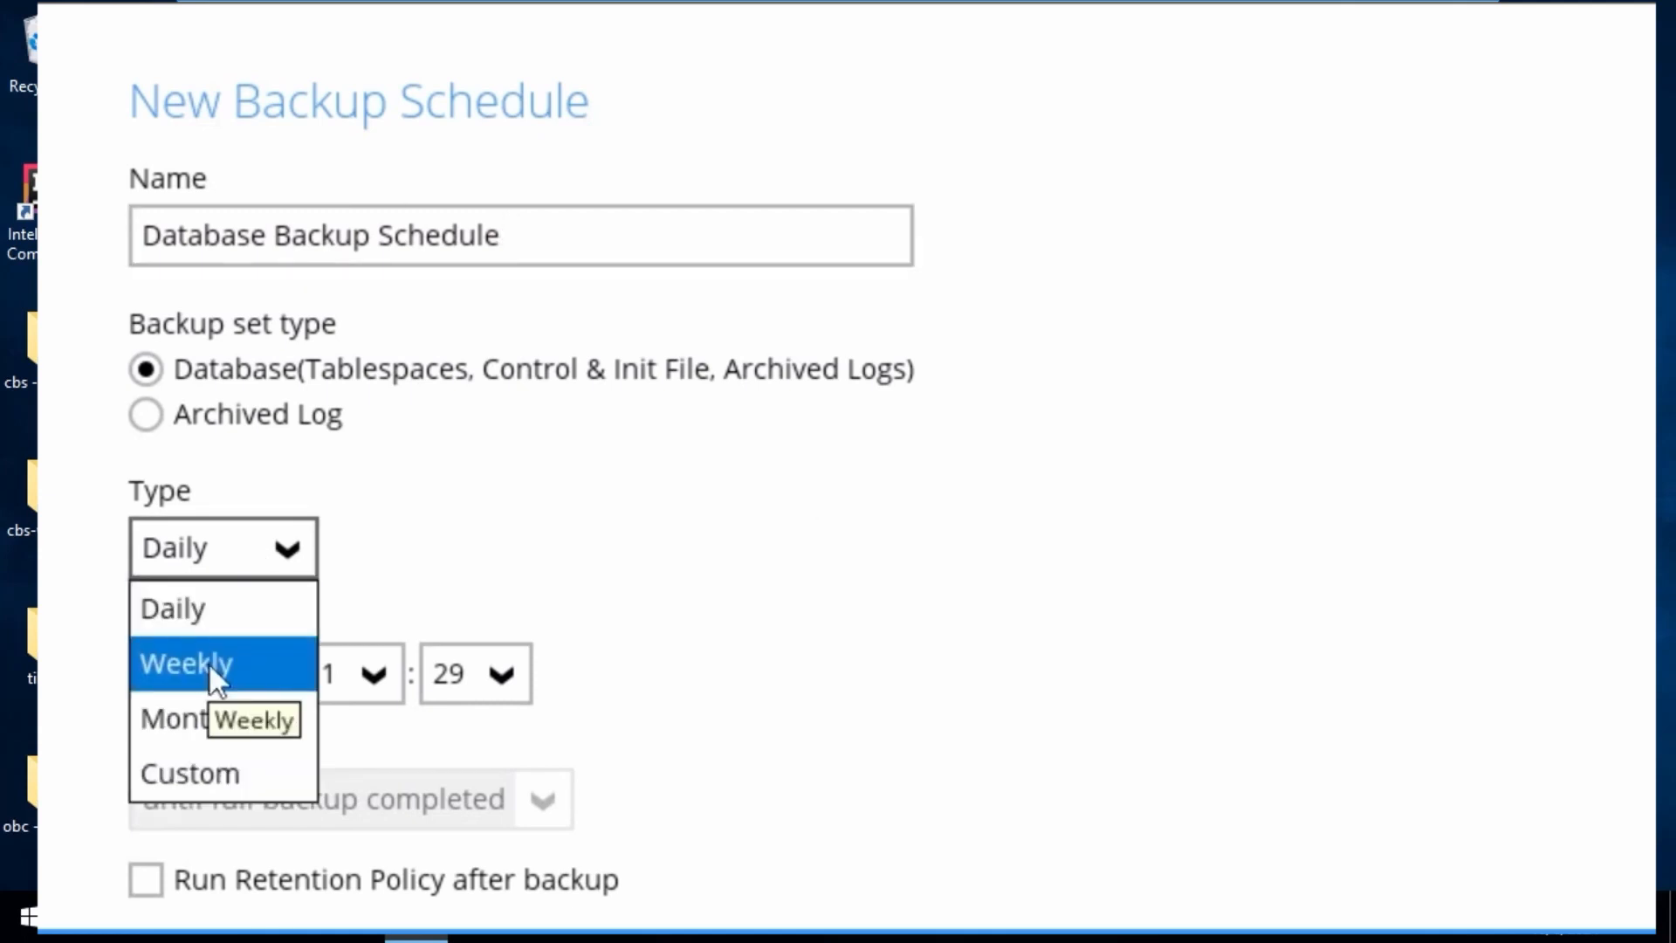
left_click(258, 664)
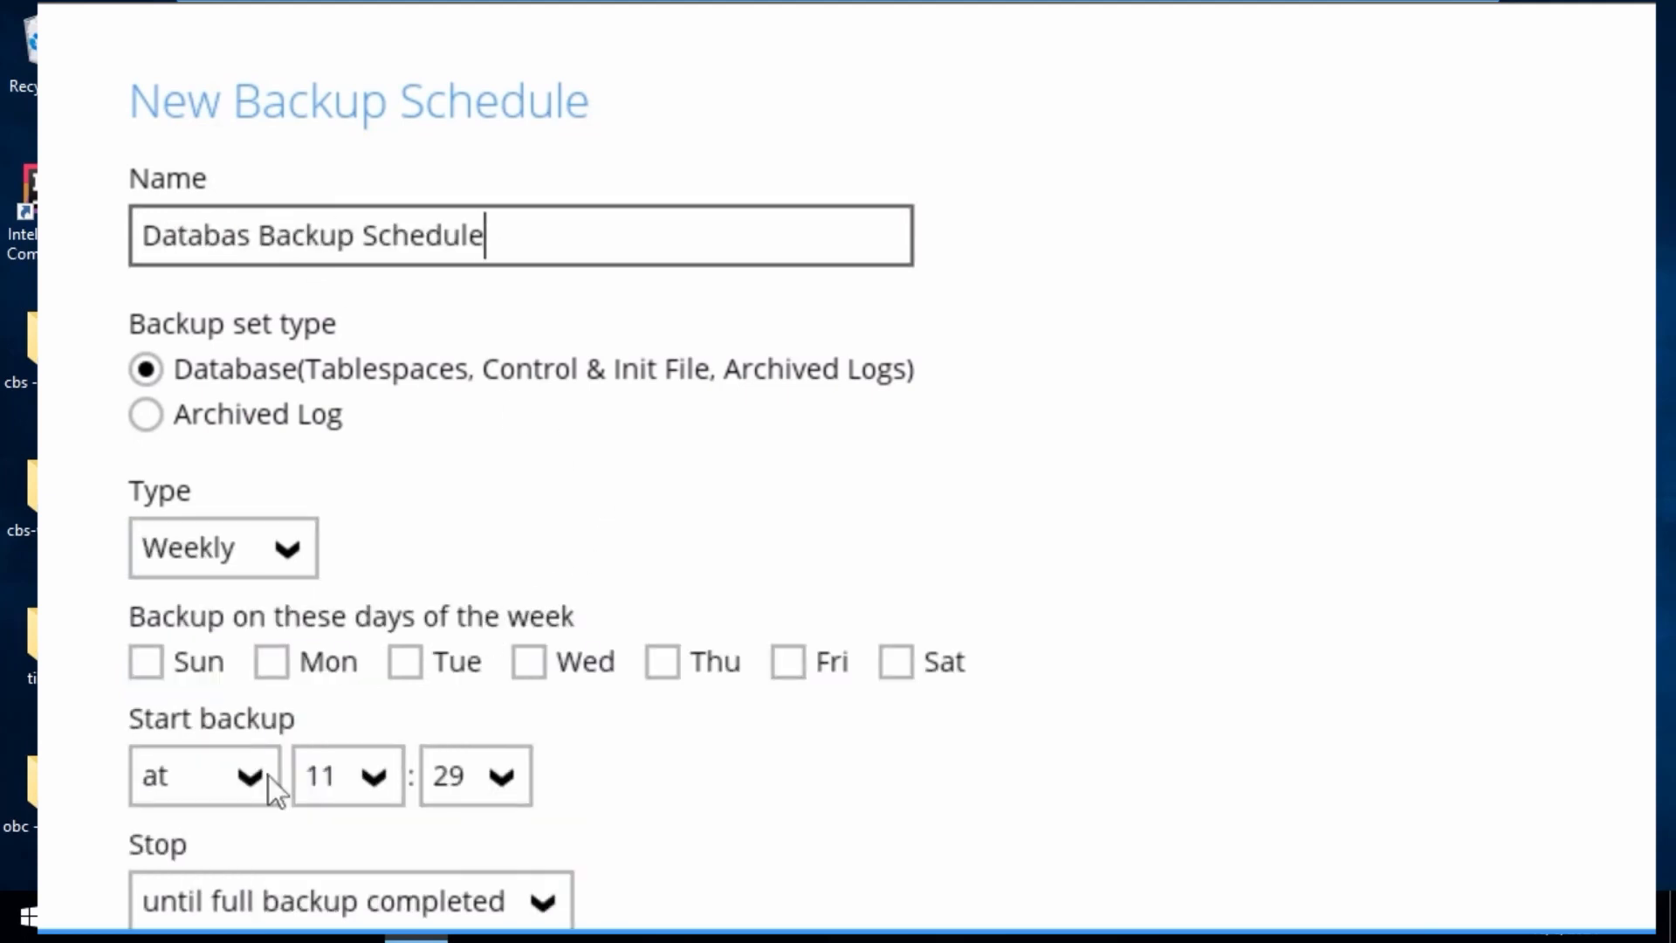
Step: Try the "every" start option for the backup schedule and switch back to "at"
left_click(253, 775)
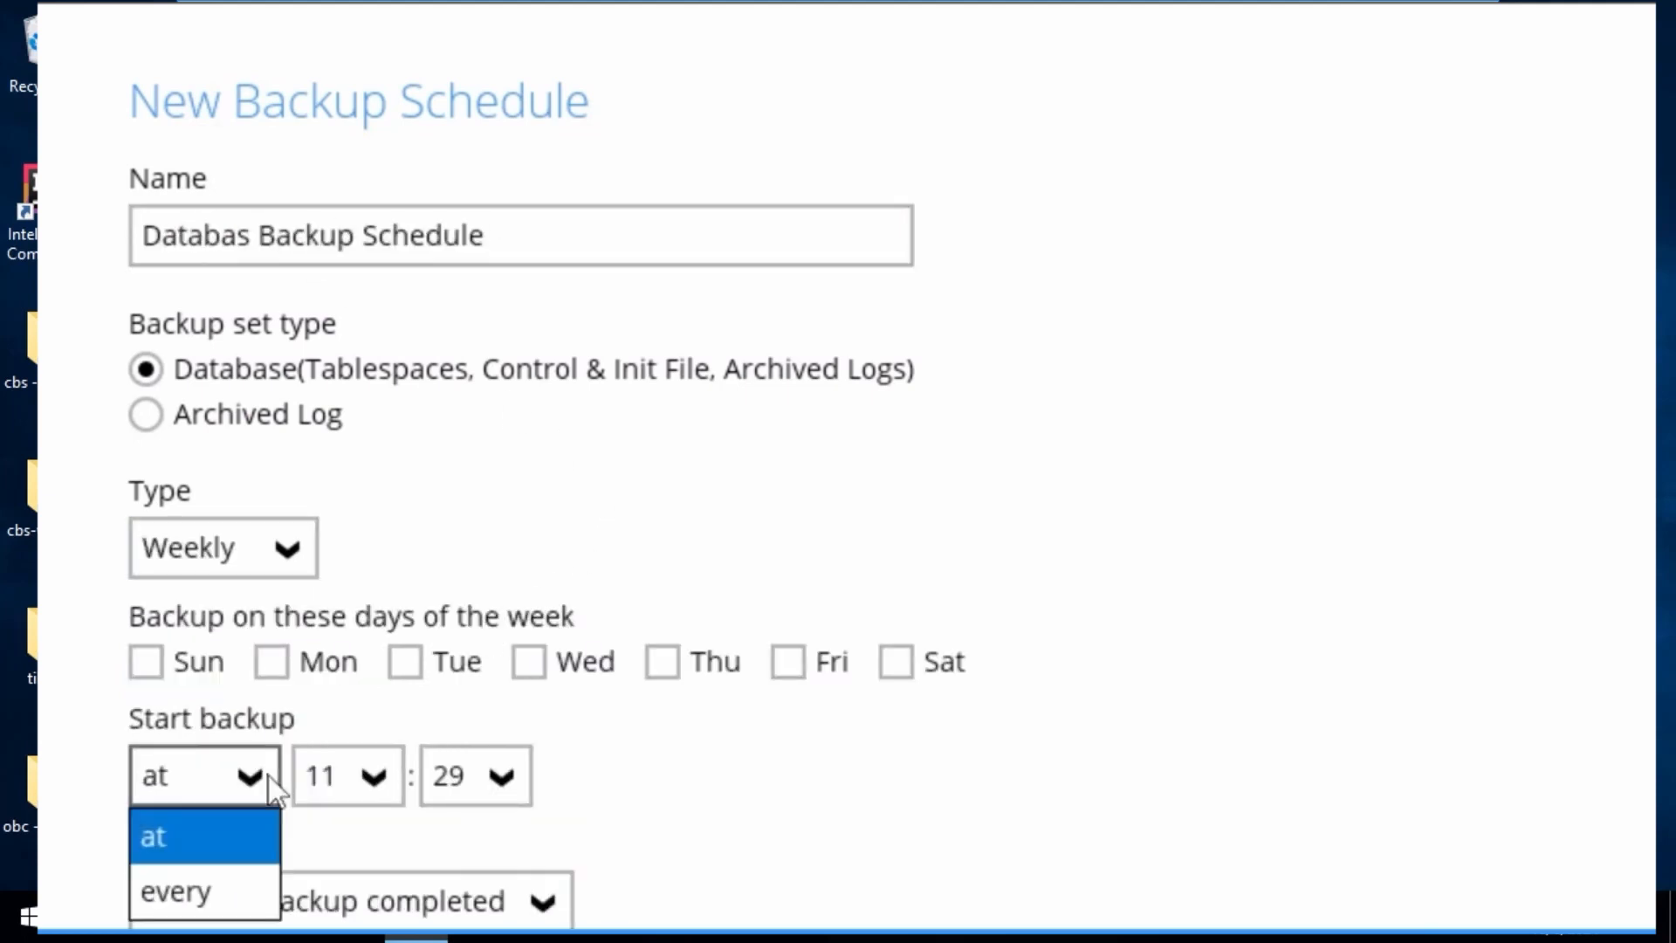
left_click(1120, 722)
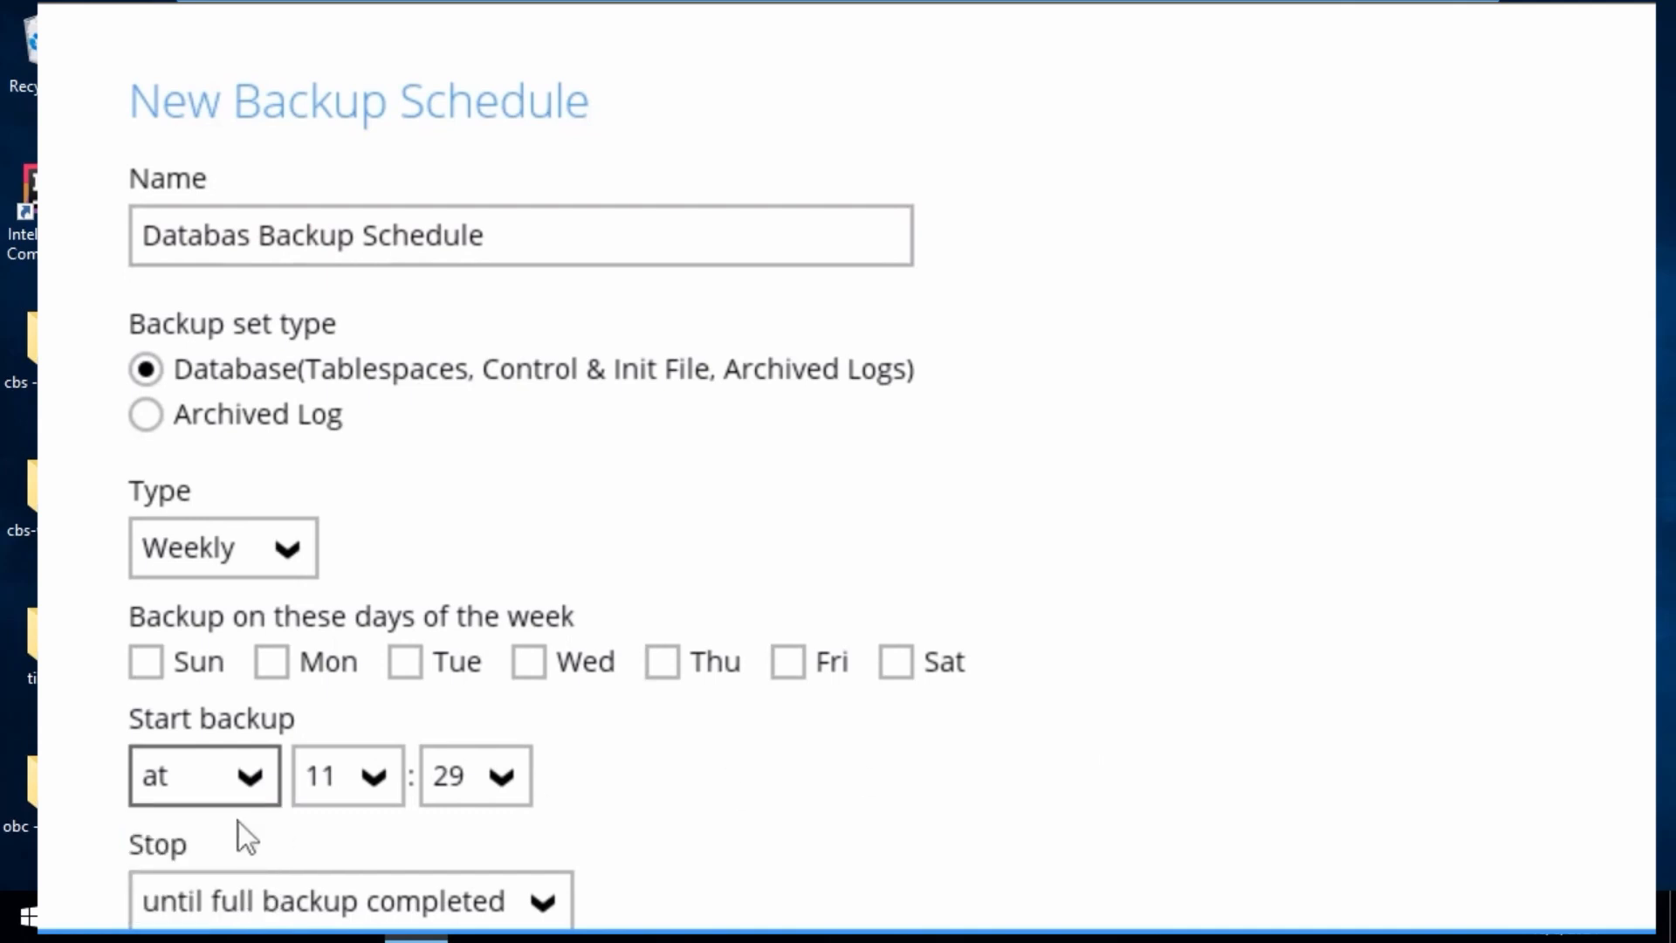
left_click(254, 787)
left_click(206, 888)
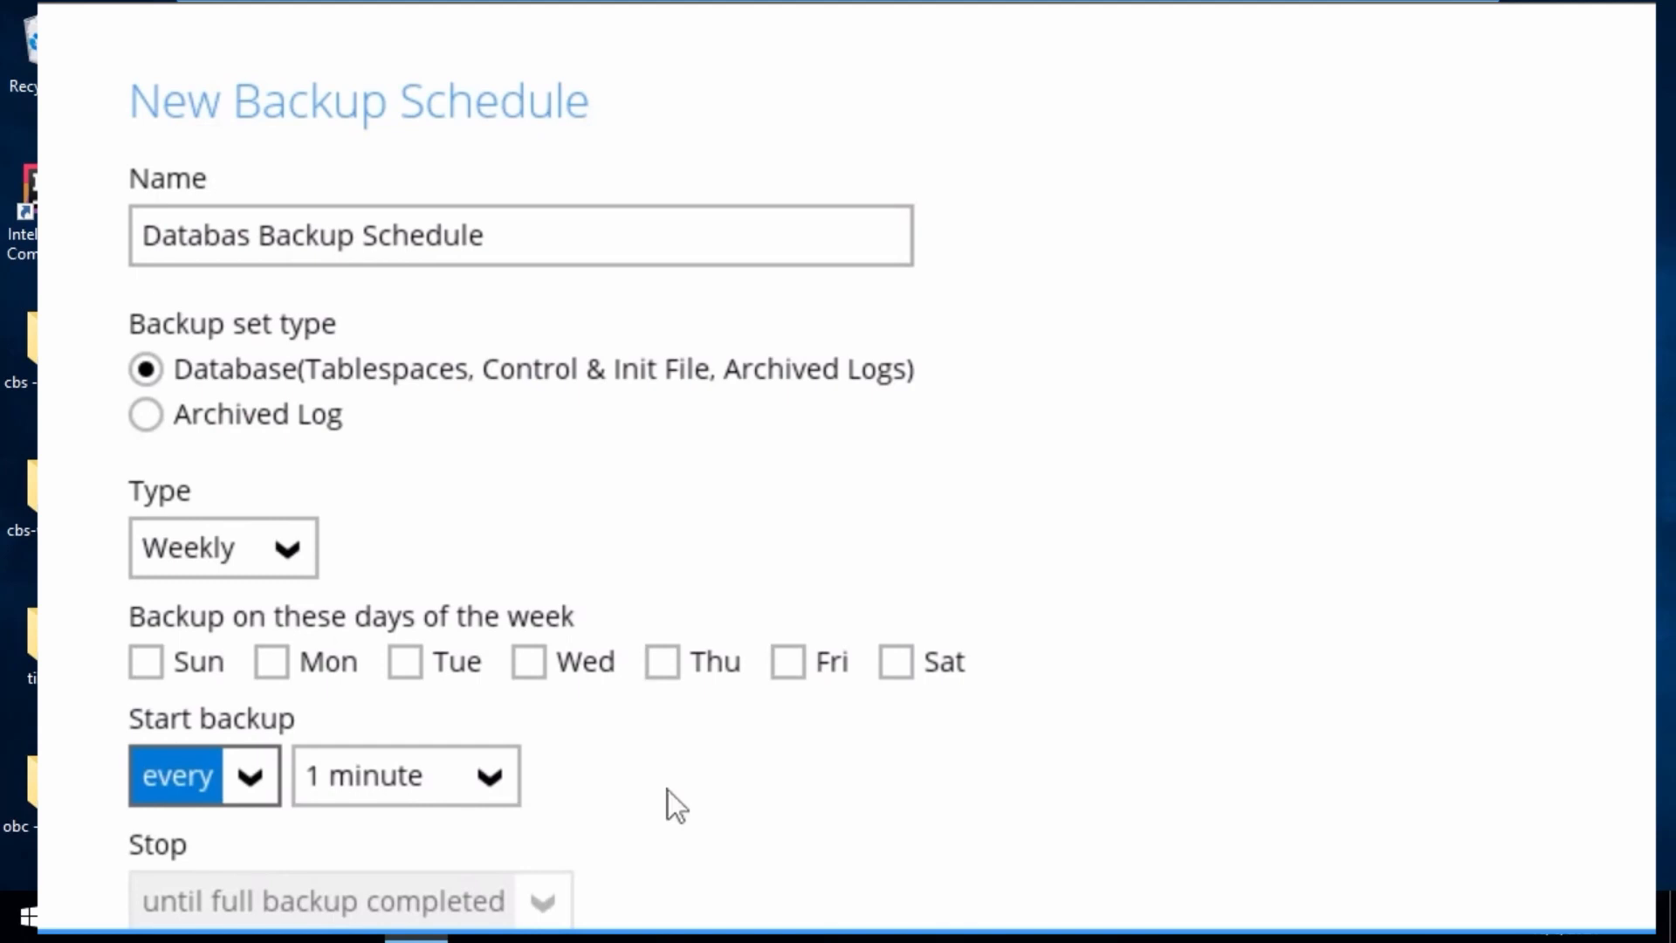
left_click(245, 794)
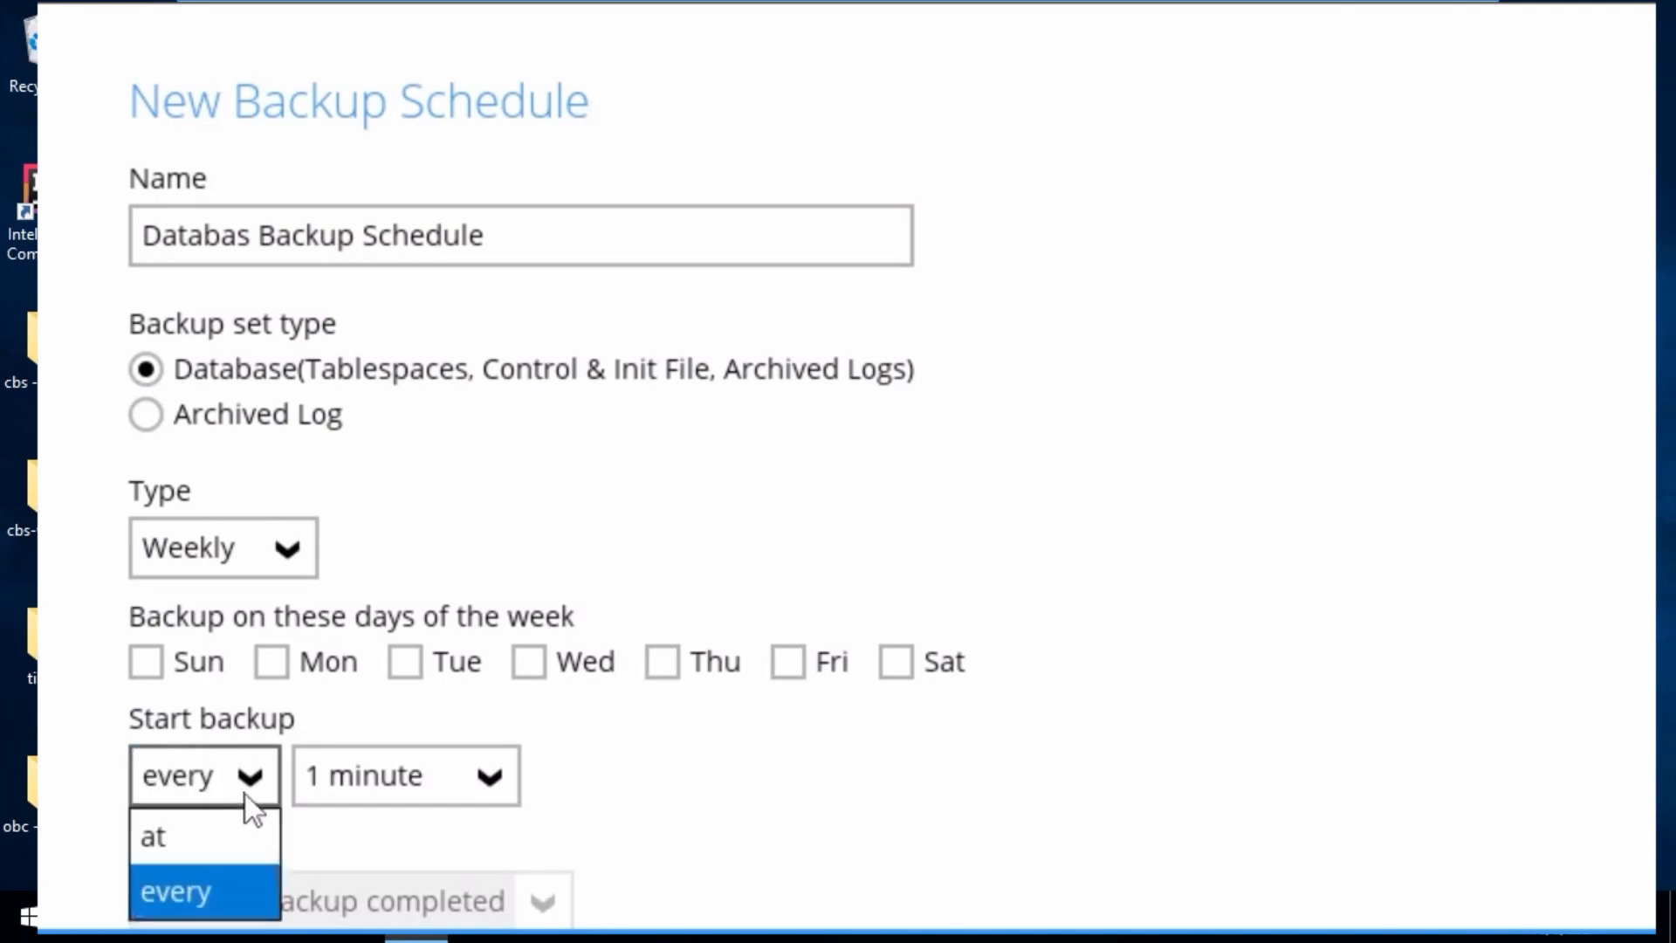
left_click(197, 838)
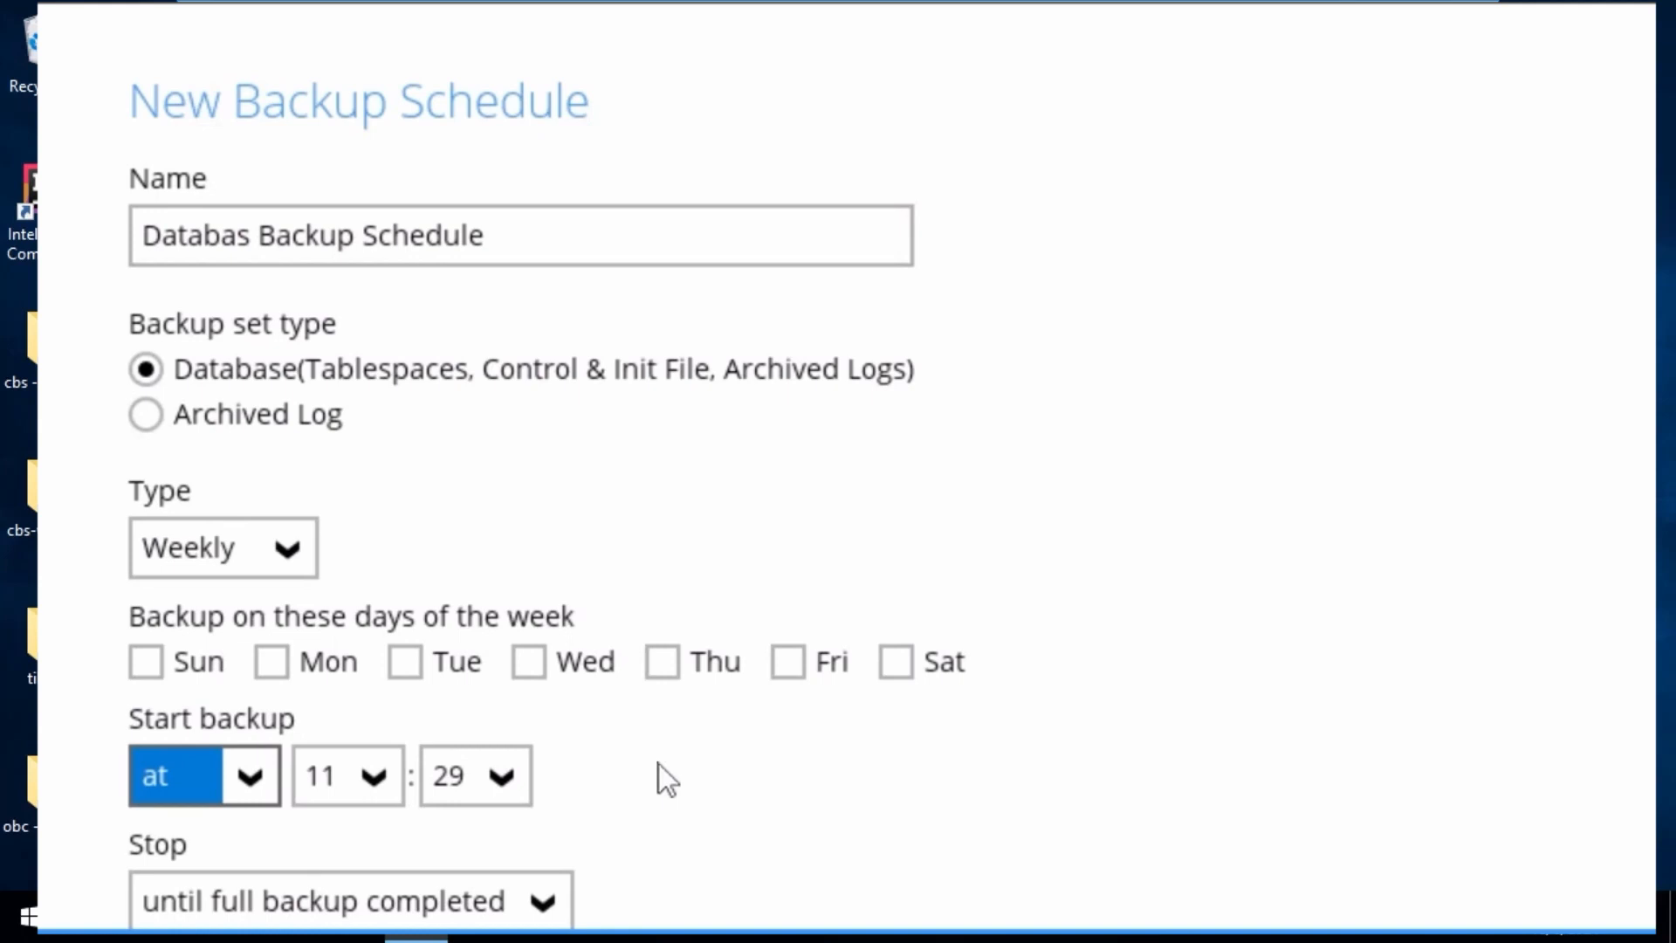
Step: Set the schedule to stop after 1 hour and enable running the retention policy after backup
scroll(695, 747, "down", 3)
left_click(585, 665)
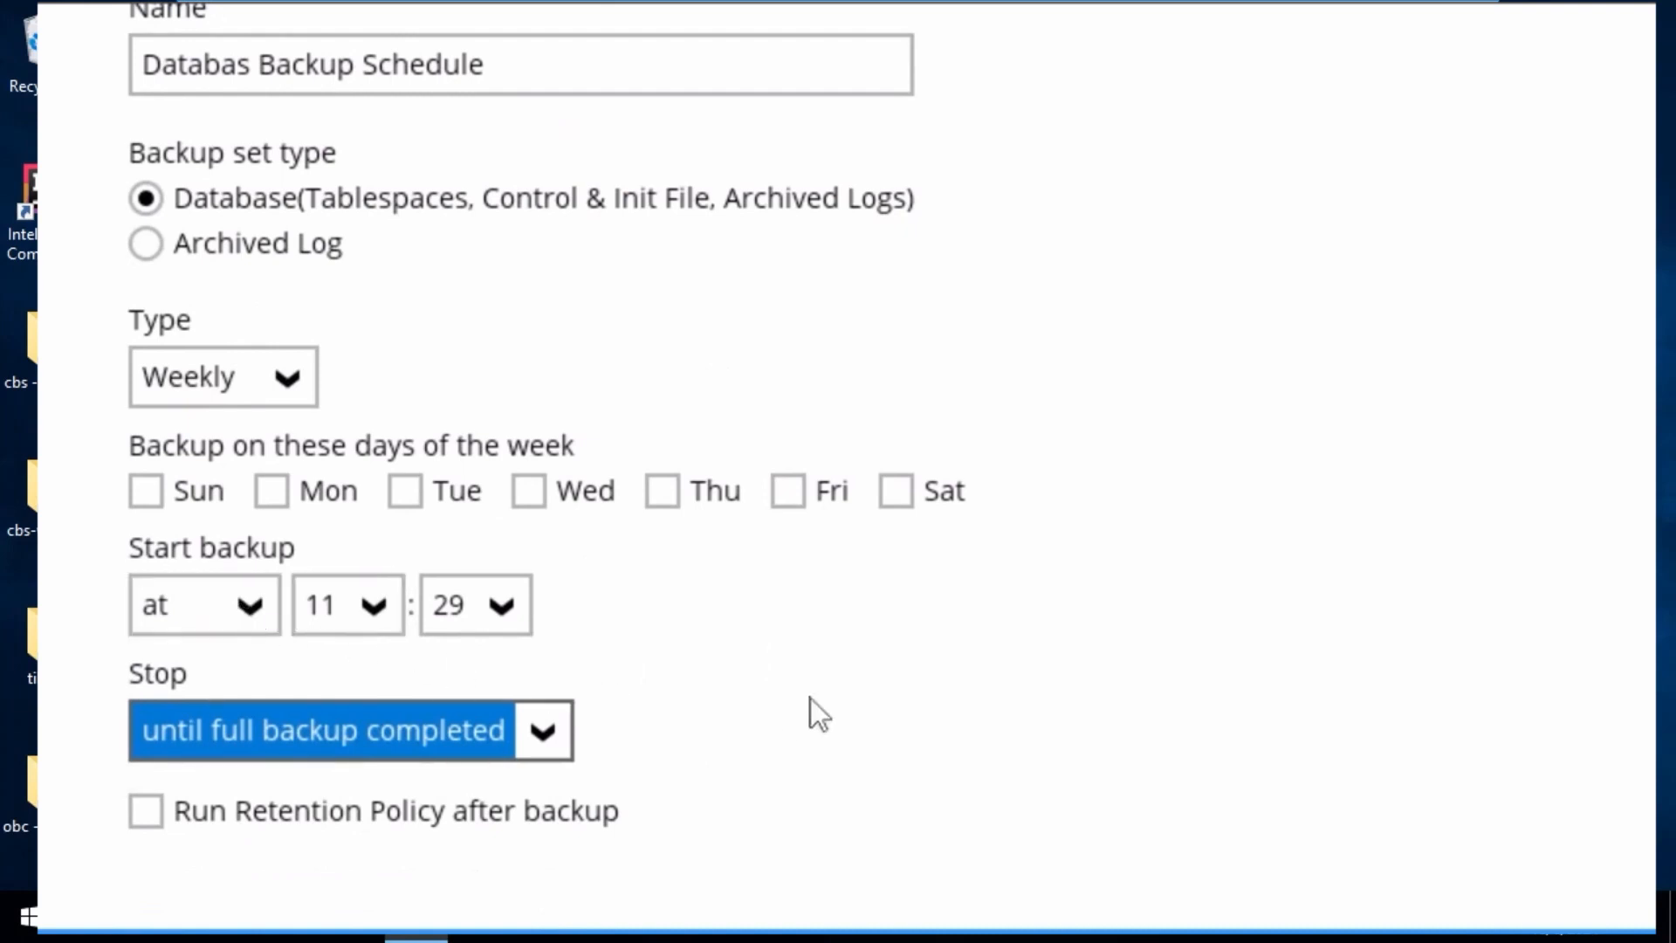
left_click(539, 736)
left_click(704, 681)
left_click(543, 733)
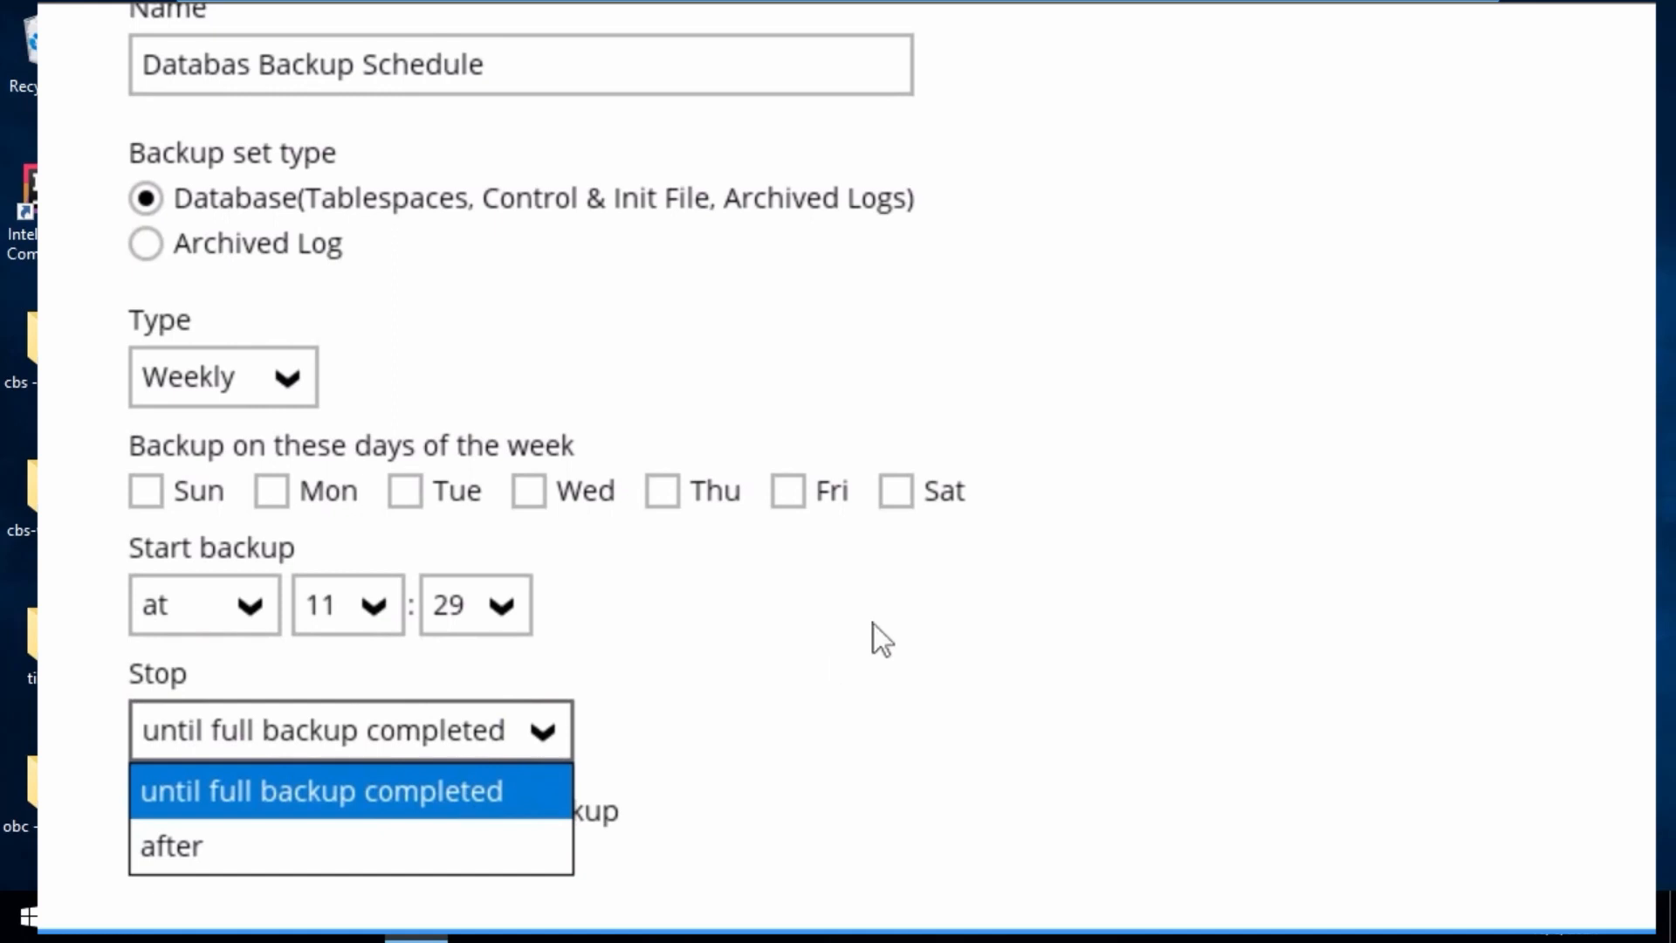
left_click(377, 852)
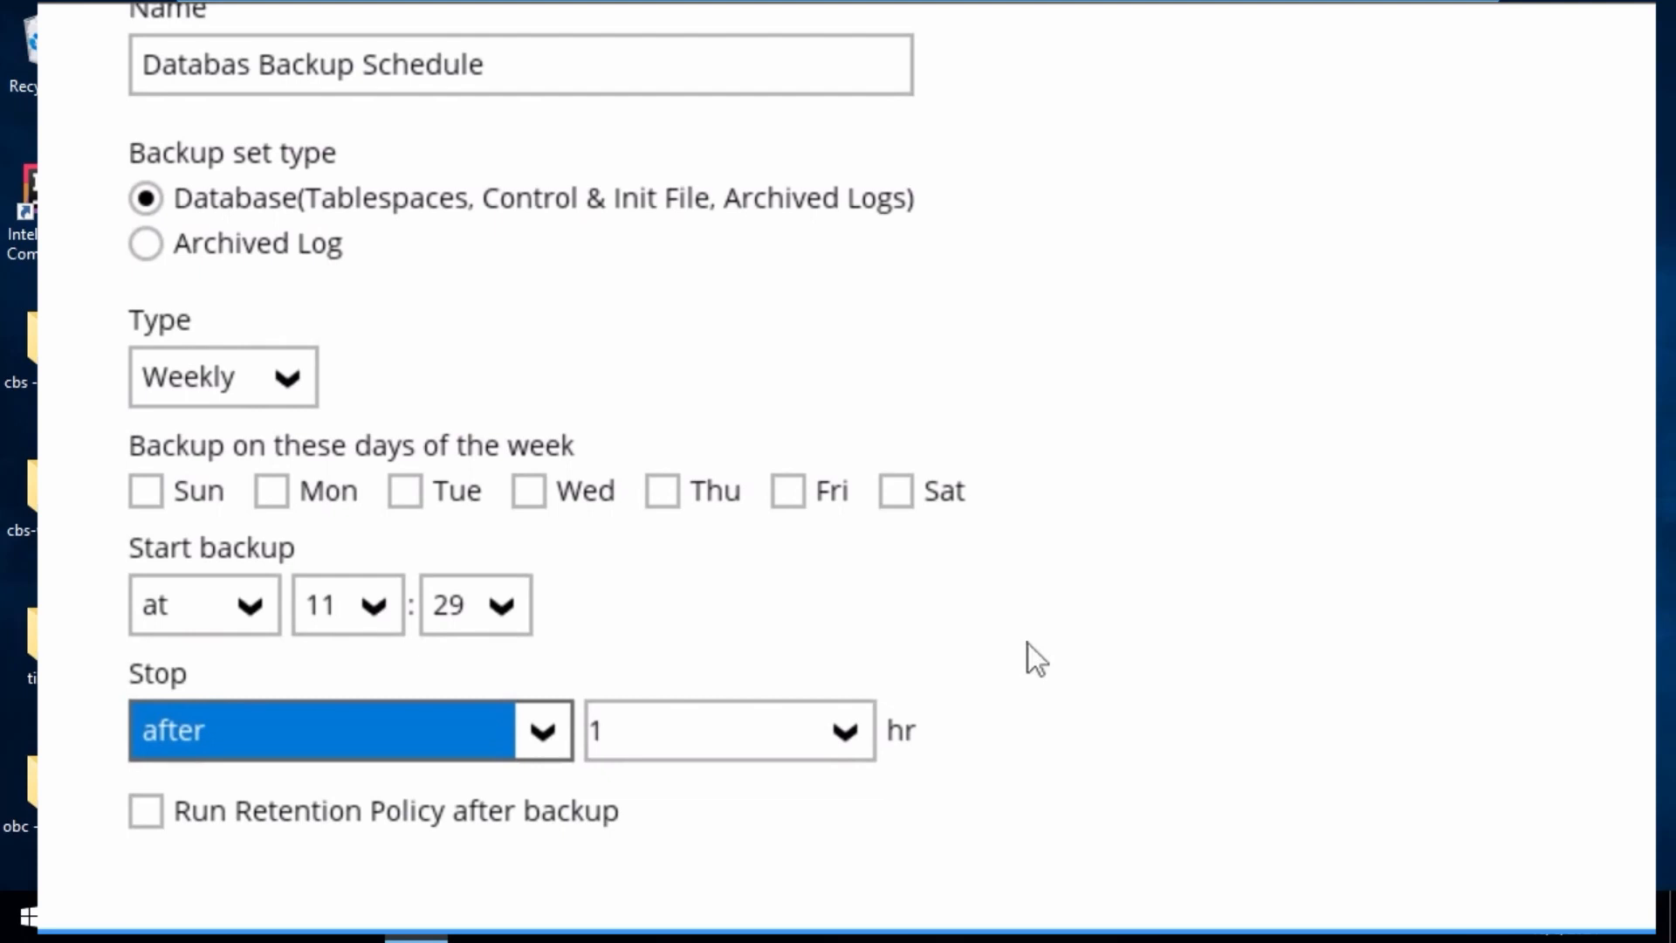
left_click(536, 722)
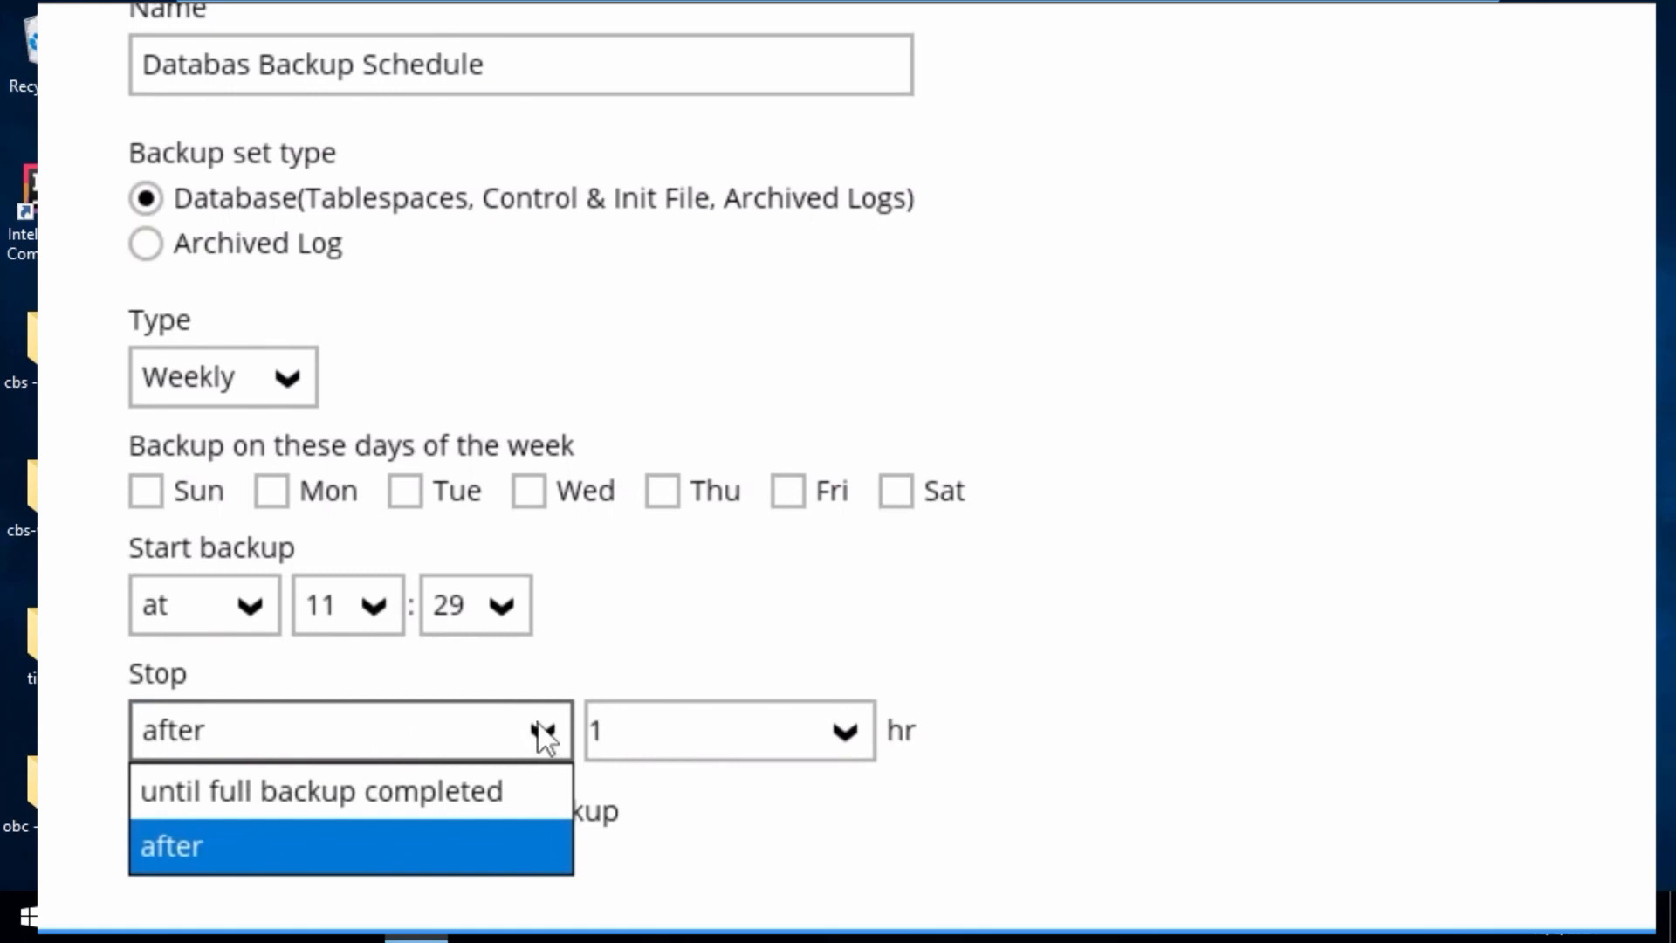
left_click(844, 878)
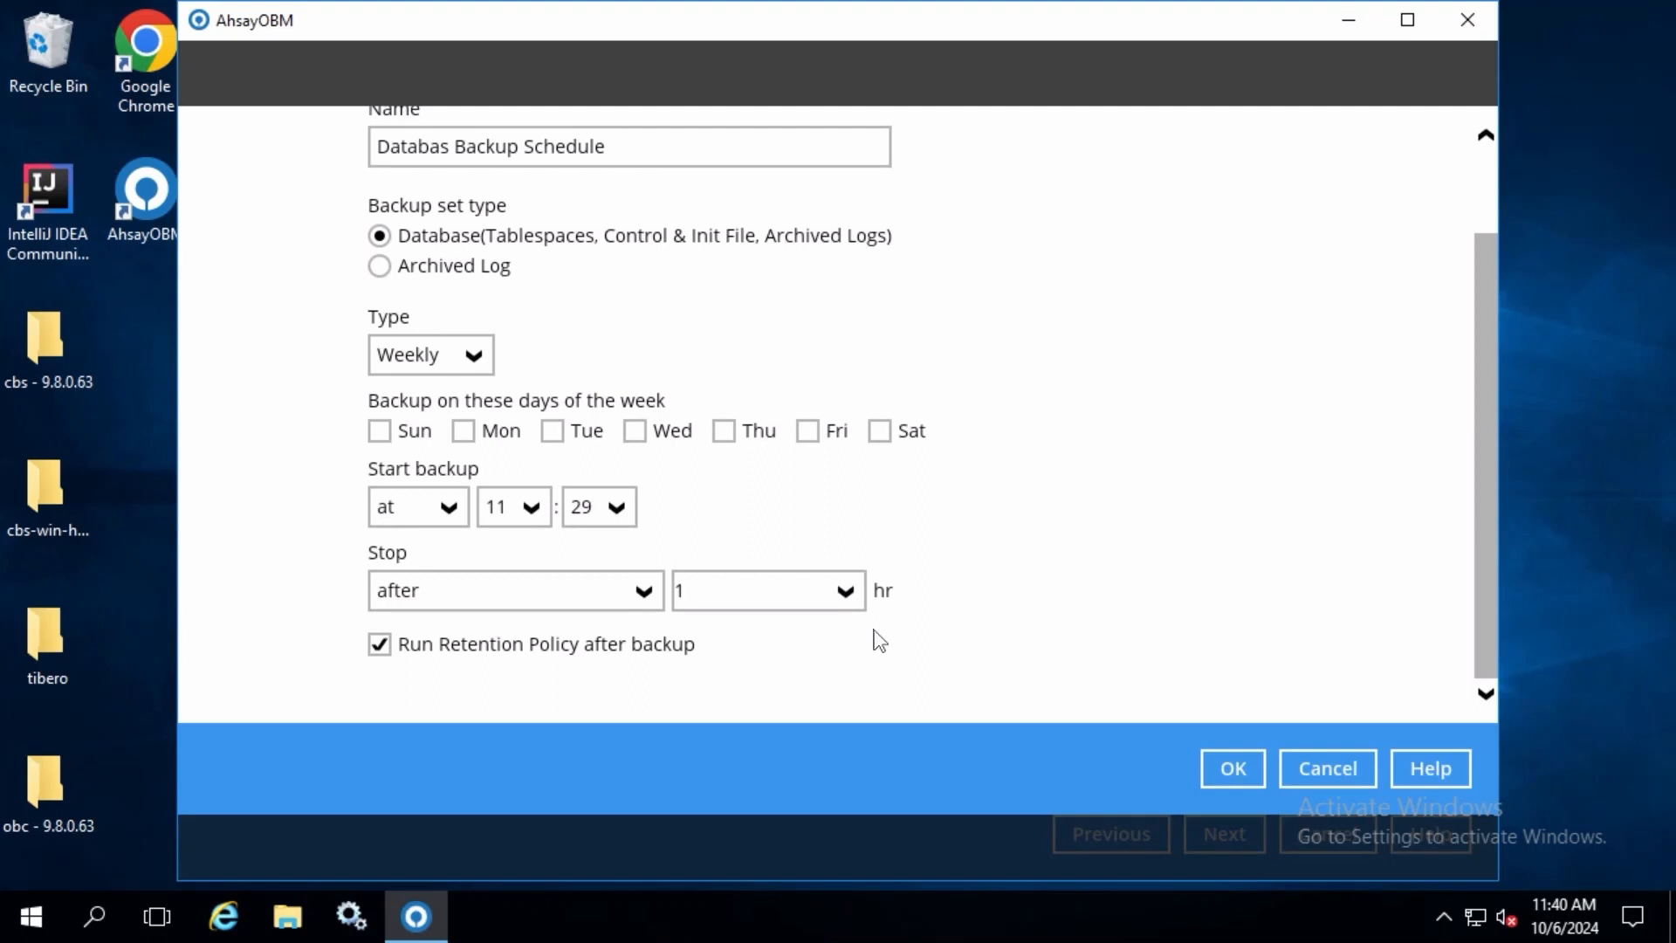
Step: Set the database backup schedule to run on Saturday at 20:00
scroll(1130, 527, "up", 2)
left_click(879, 544)
left_click(524, 621)
left_click_drag(538, 506, 540, 559)
left_click(506, 472)
left_click(605, 621)
left_click_drag(630, 473, 627, 344)
left_click(594, 328)
Step: Set the schedule's stop condition to "until full backup completed" and save the schedule
scroll(603, 488, "down", 2)
left_click(594, 592)
left_click(587, 627)
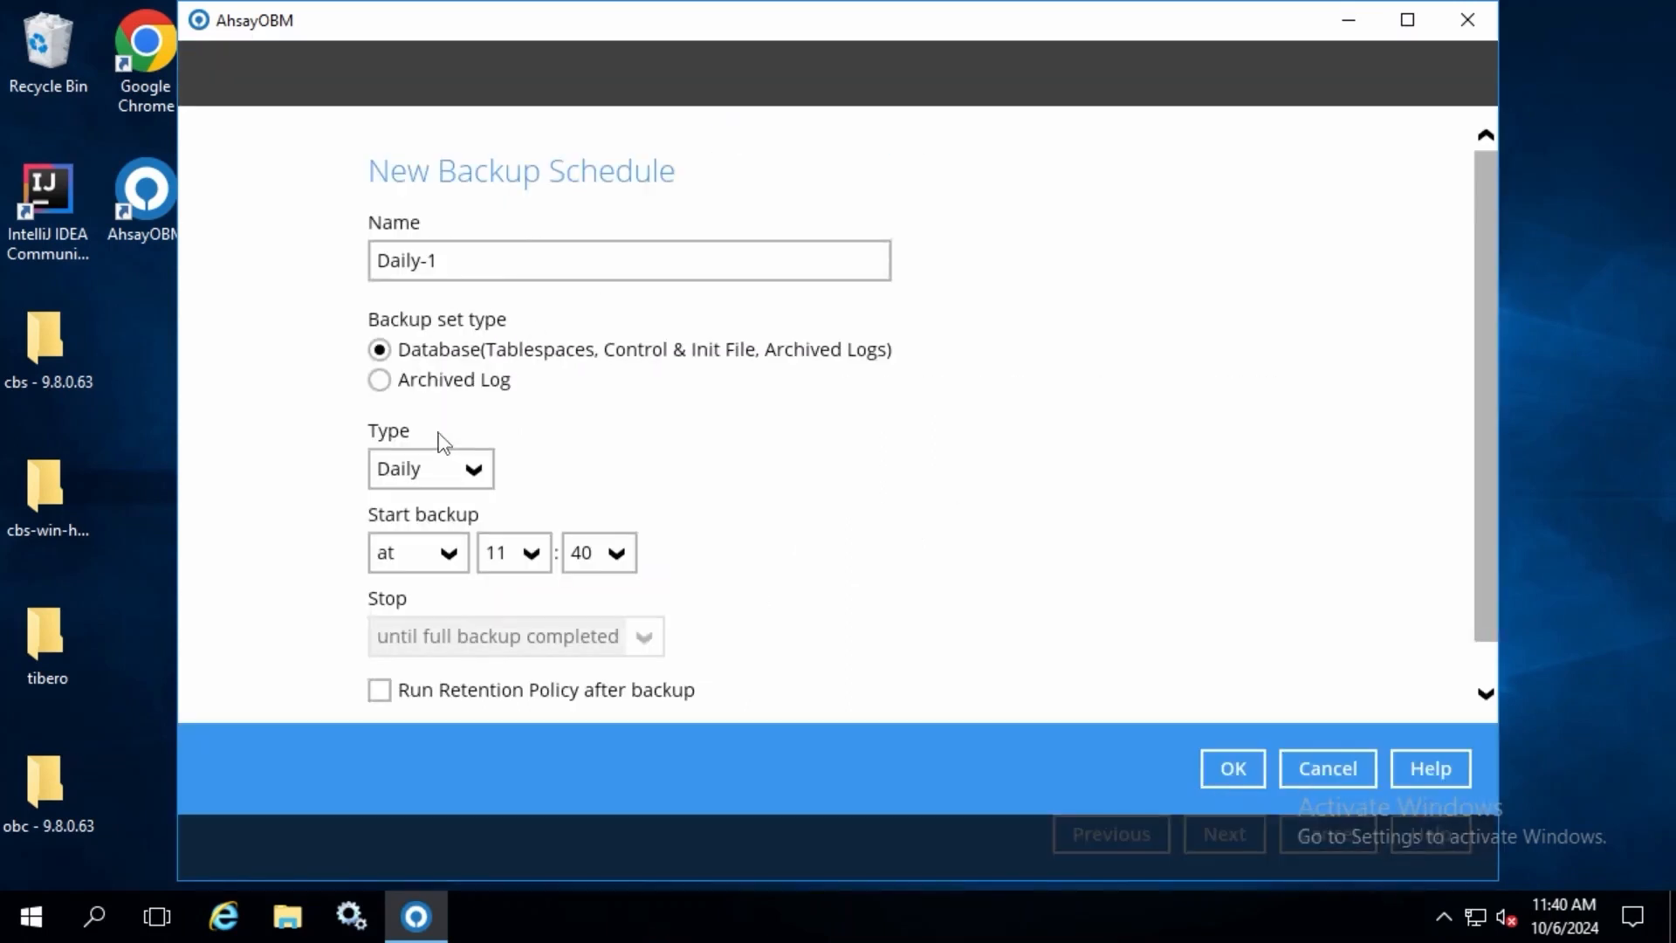
Step: Create a second Weekly schedule named Archive Log Backup Schedule
left_click(437, 469)
left_click(404, 546)
left_click_drag(419, 260, 285, 258)
type("Archive Log Backup Schedule")
Step: Set the archive log schedule to run Monday through Friday at 20:00
left_click(463, 545)
left_click(552, 545)
left_click(634, 545)
left_click(724, 545)
left_click(808, 545)
left_click(531, 615)
left_click(508, 472)
left_click(611, 622)
left_click_drag(627, 508, 627, 342)
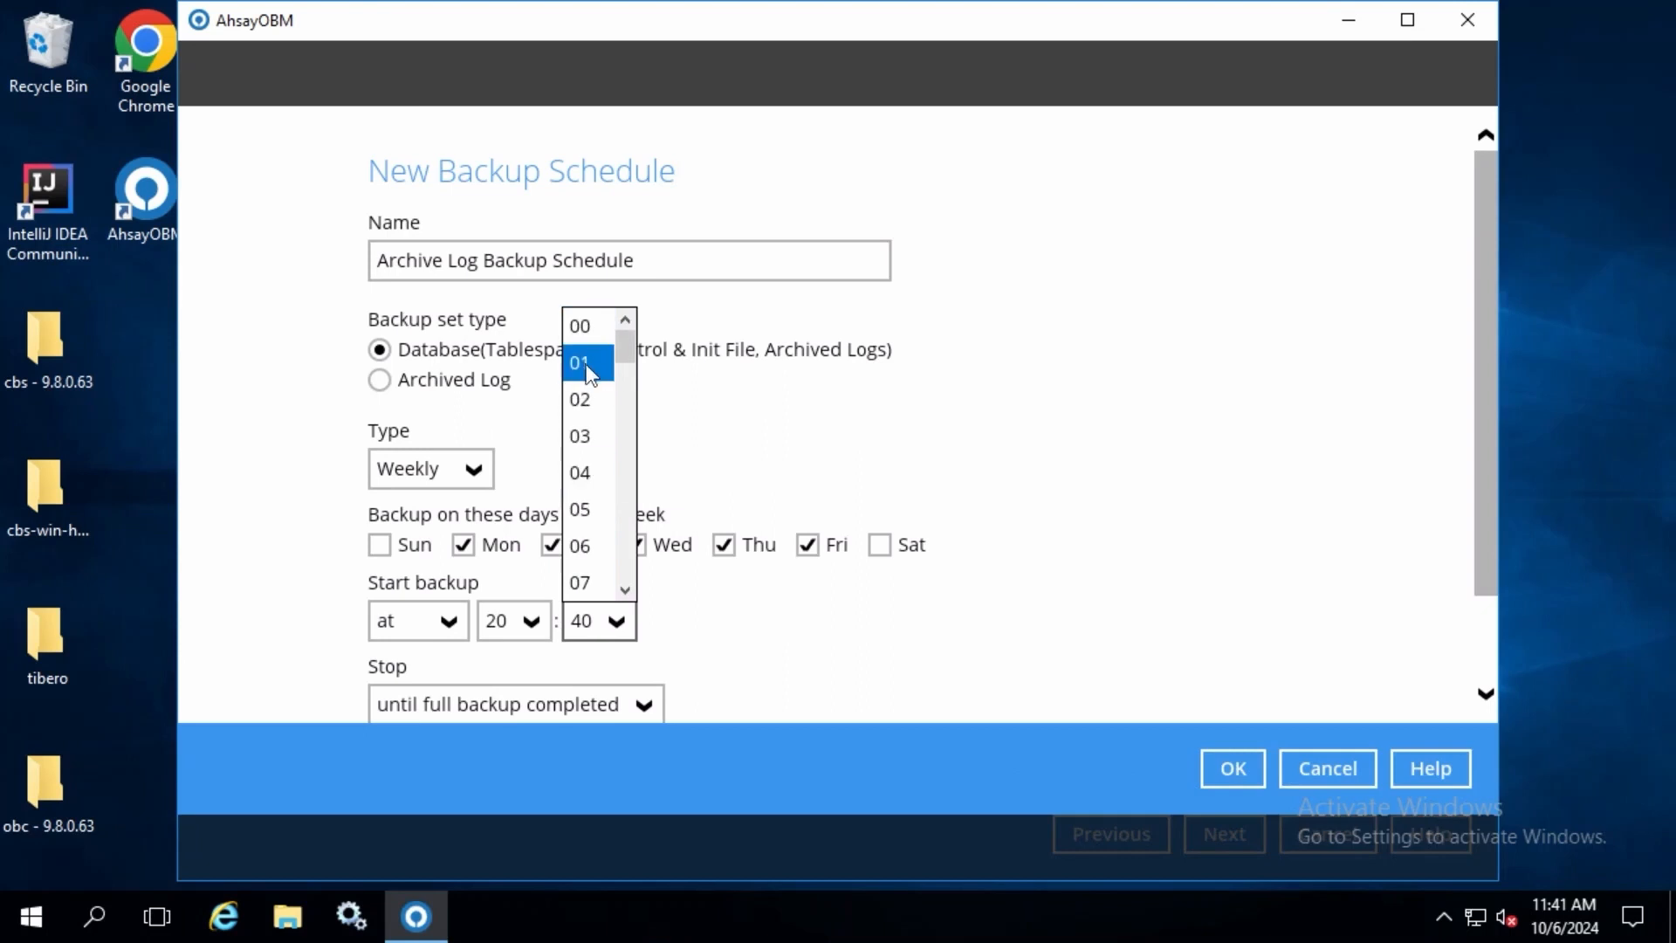
left_click(585, 327)
Step: Enable the retention policy after backup, save the archive log schedule and continue to the destination settings
scroll(578, 543, "down", 2)
left_click(383, 645)
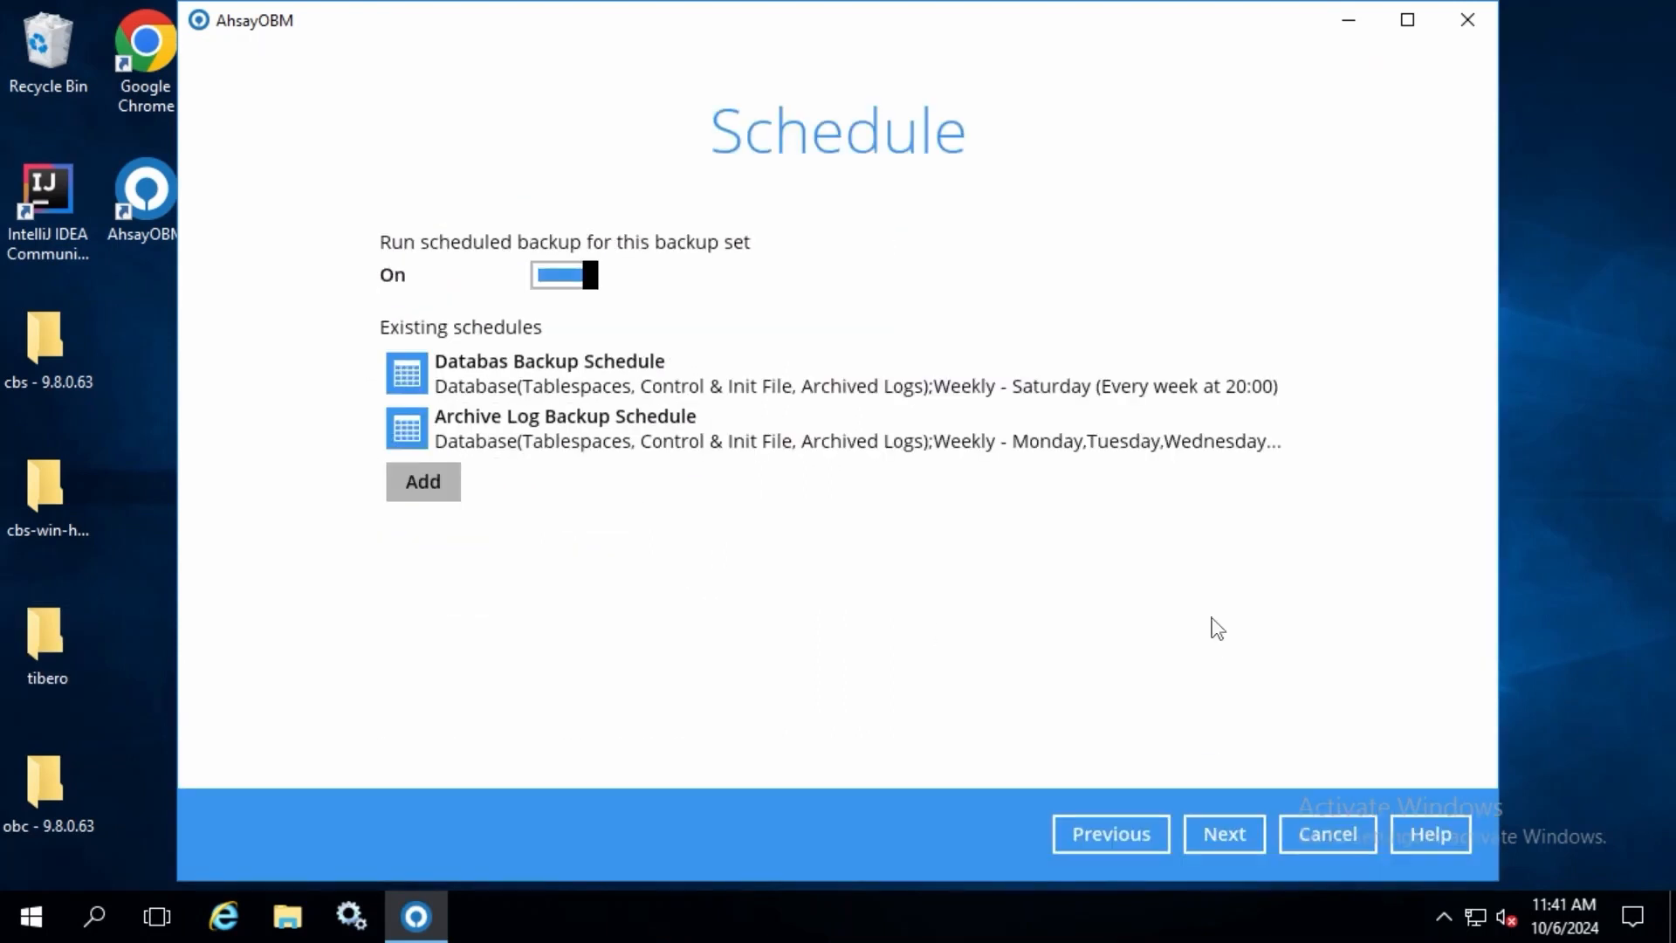
left_click(1224, 834)
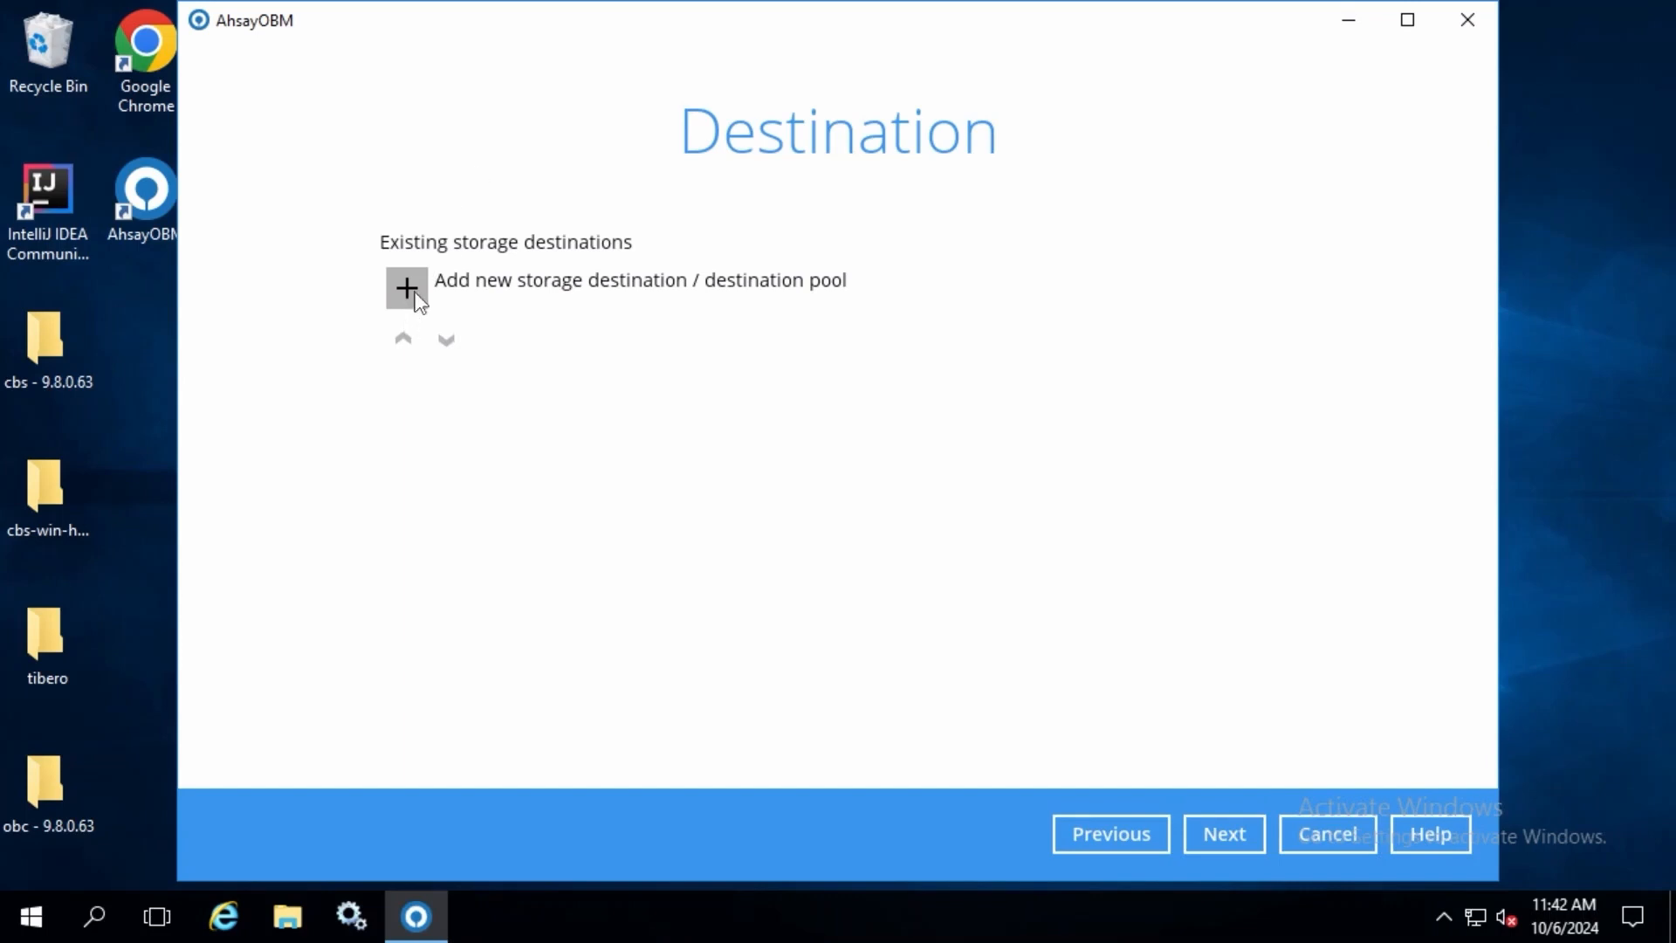
Step: Add Ahsay Drive (China/Hong Kong) as the storage destination
left_click(407, 288)
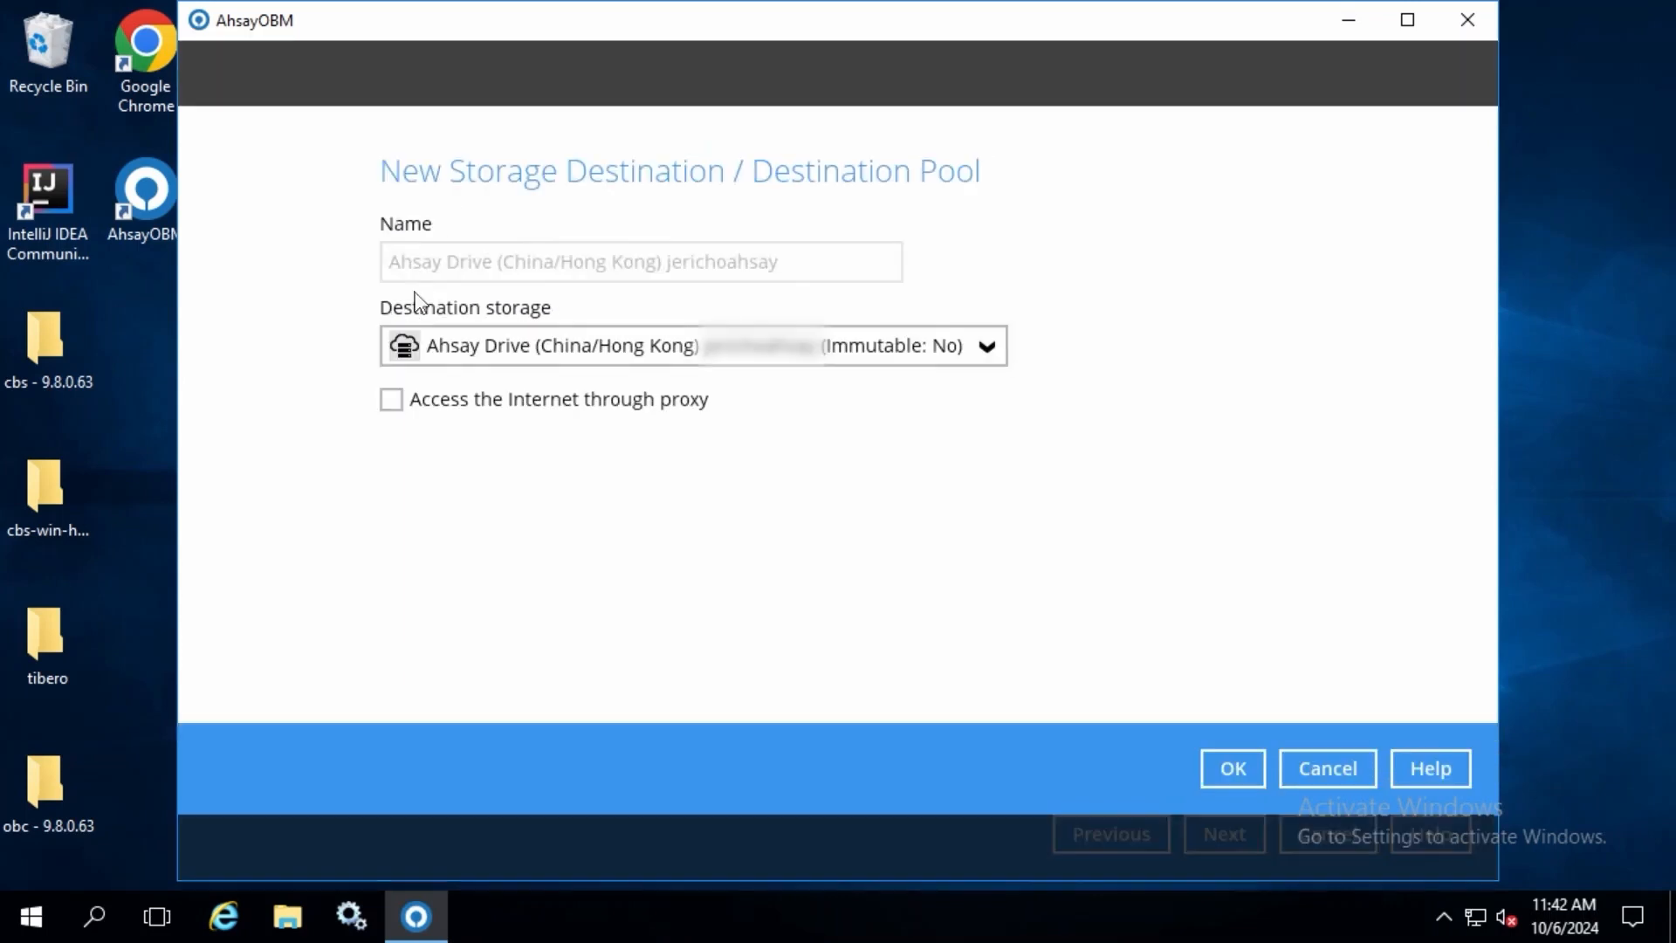
left_click(583, 350)
left_click(584, 401)
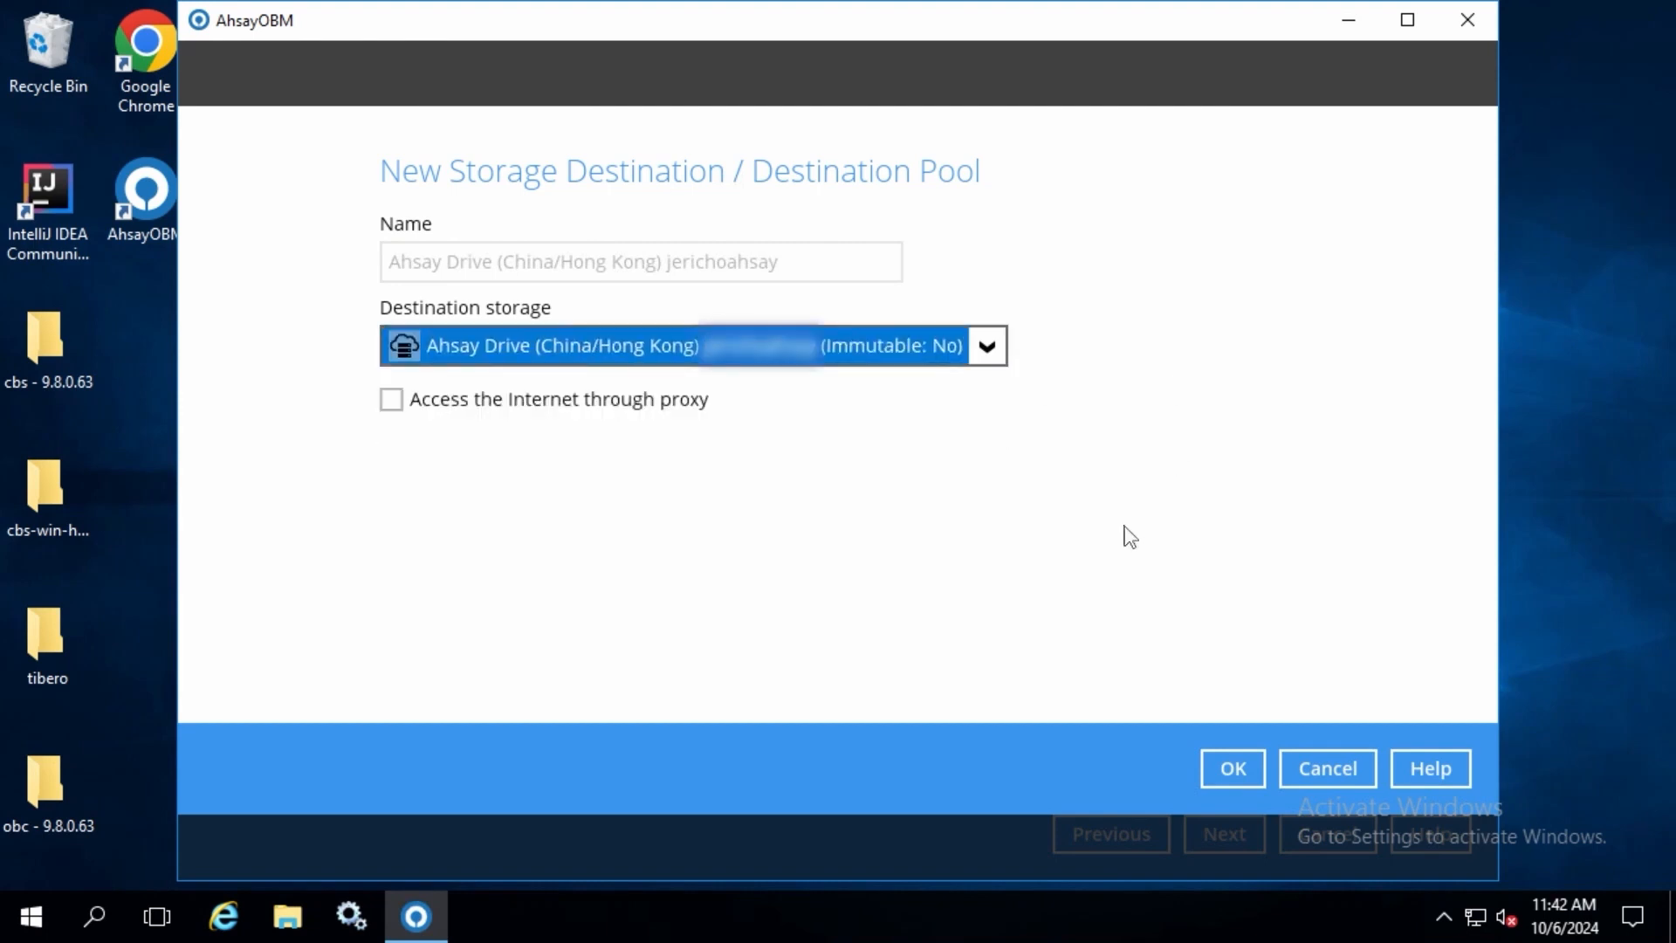
left_click(1235, 770)
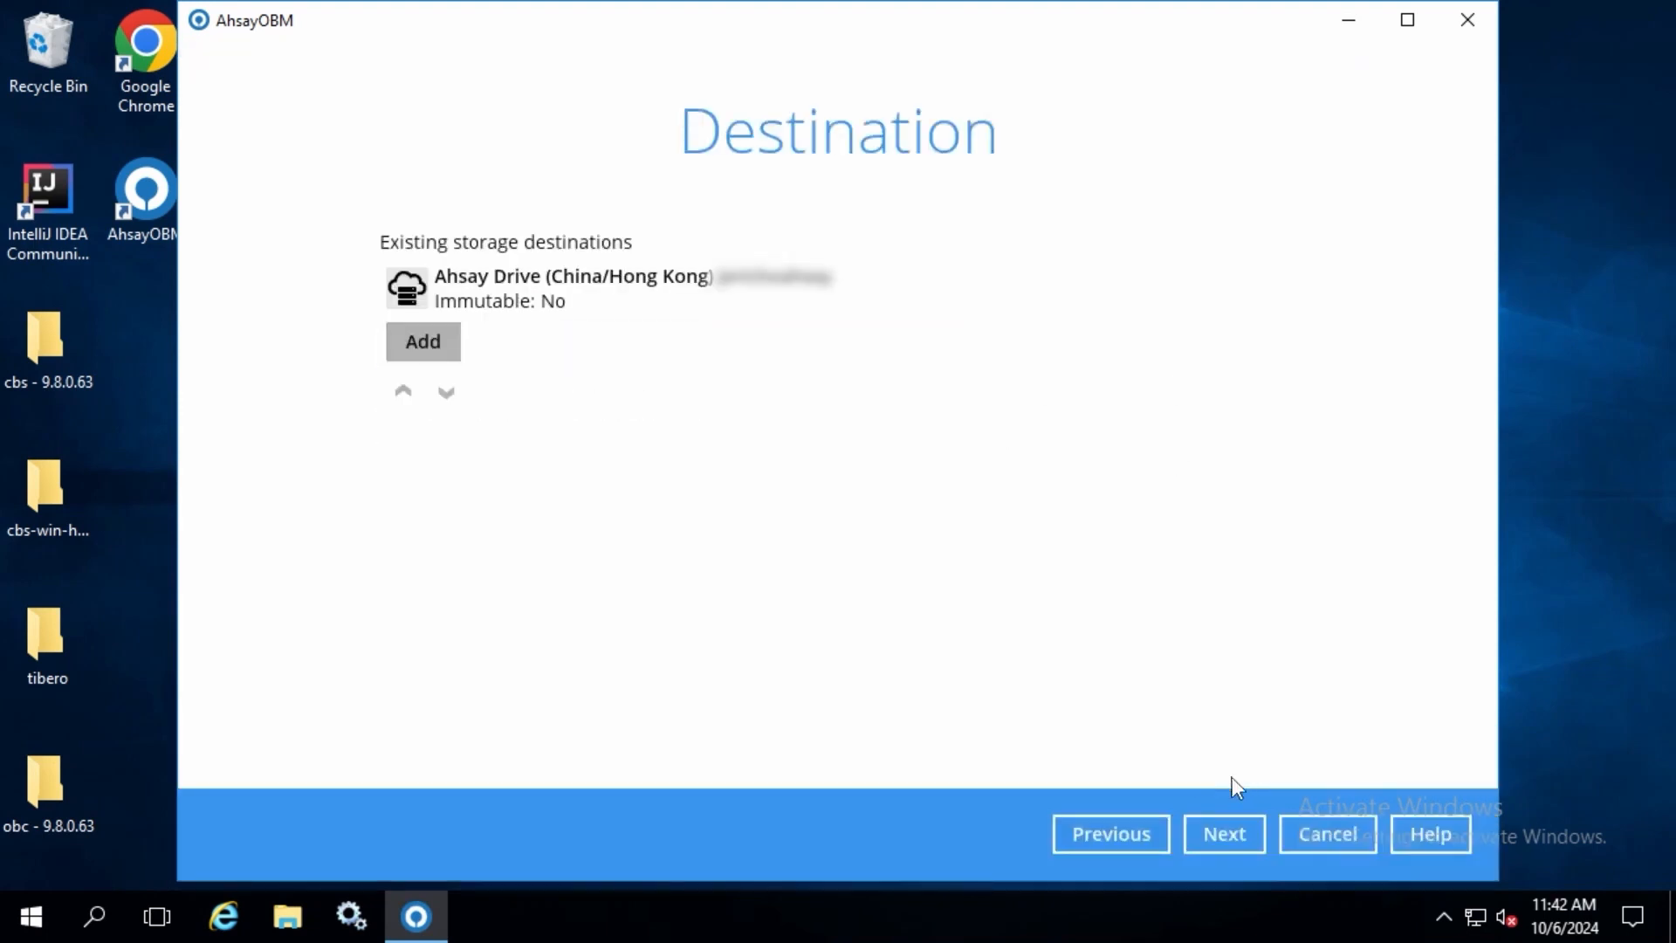
Step: Keep Default encryption for the backup data, copy the encryption key to the clipboard, confirm it and close the finished backup set wizard
left_click(1208, 824)
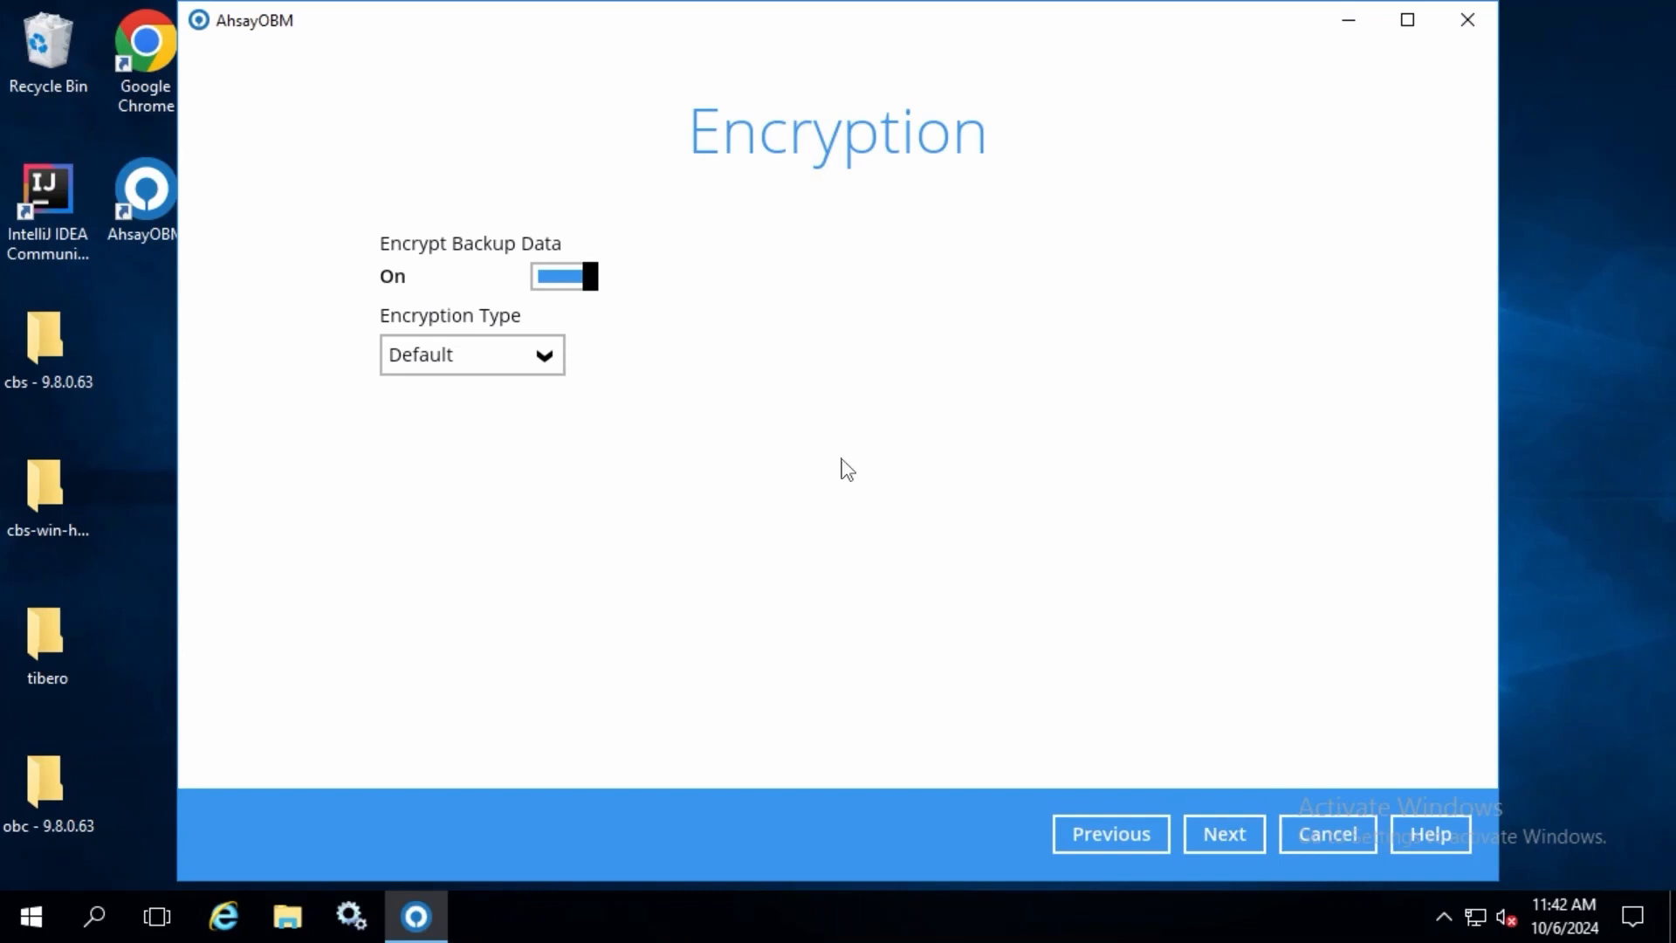
left_click(1228, 841)
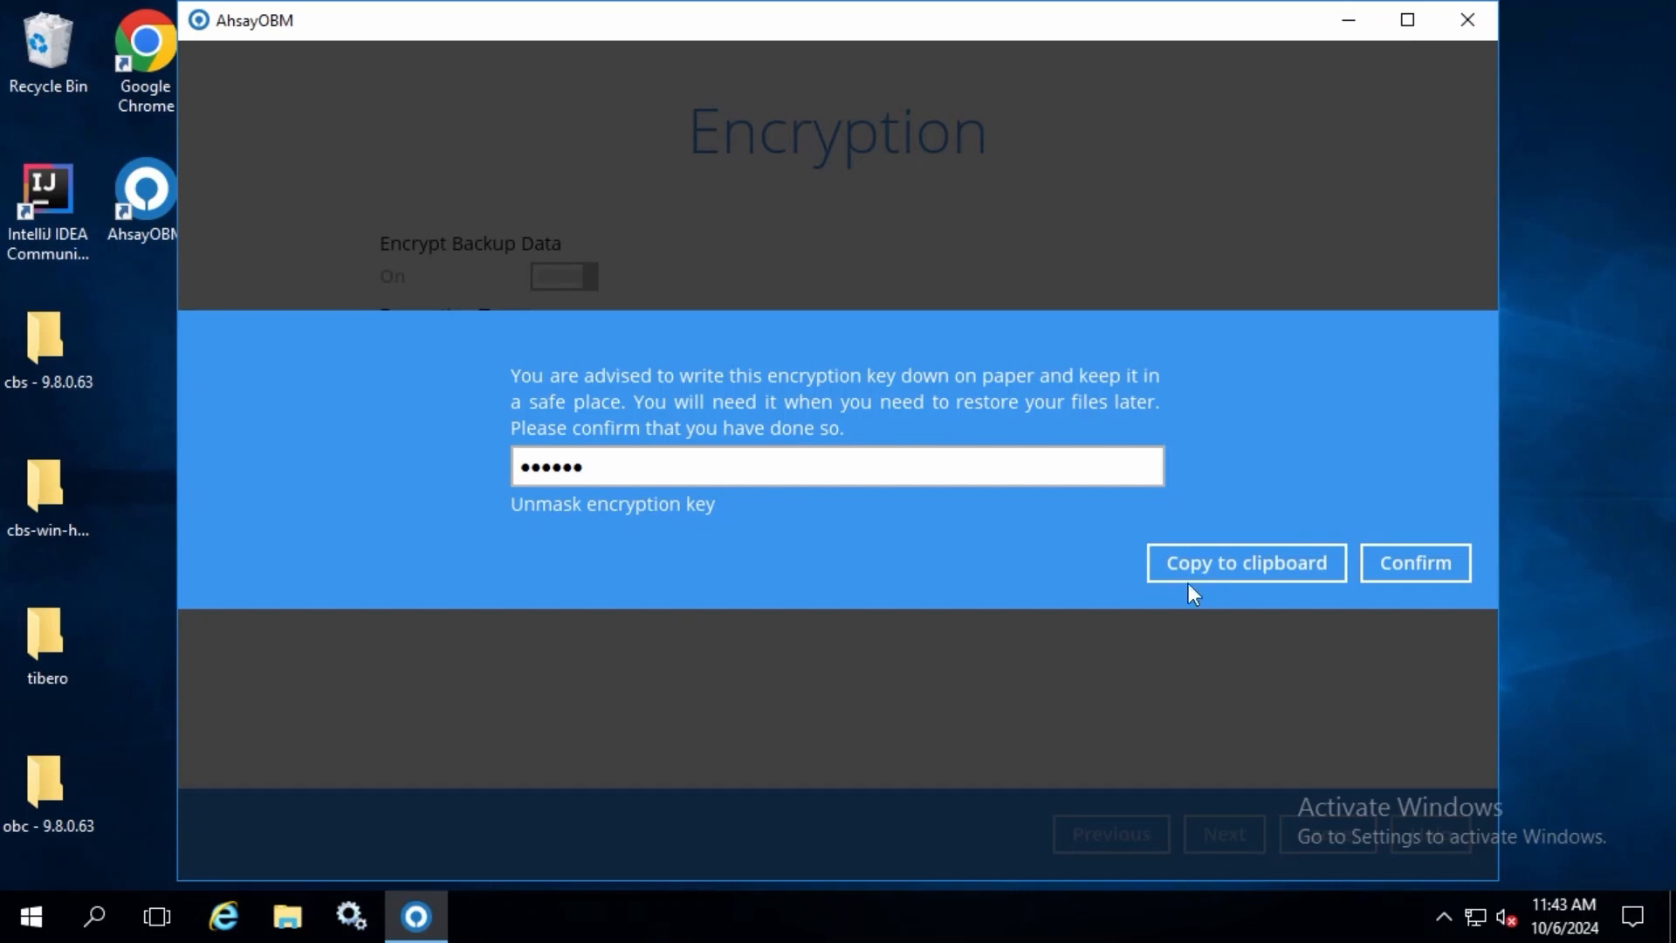
left_click(1241, 569)
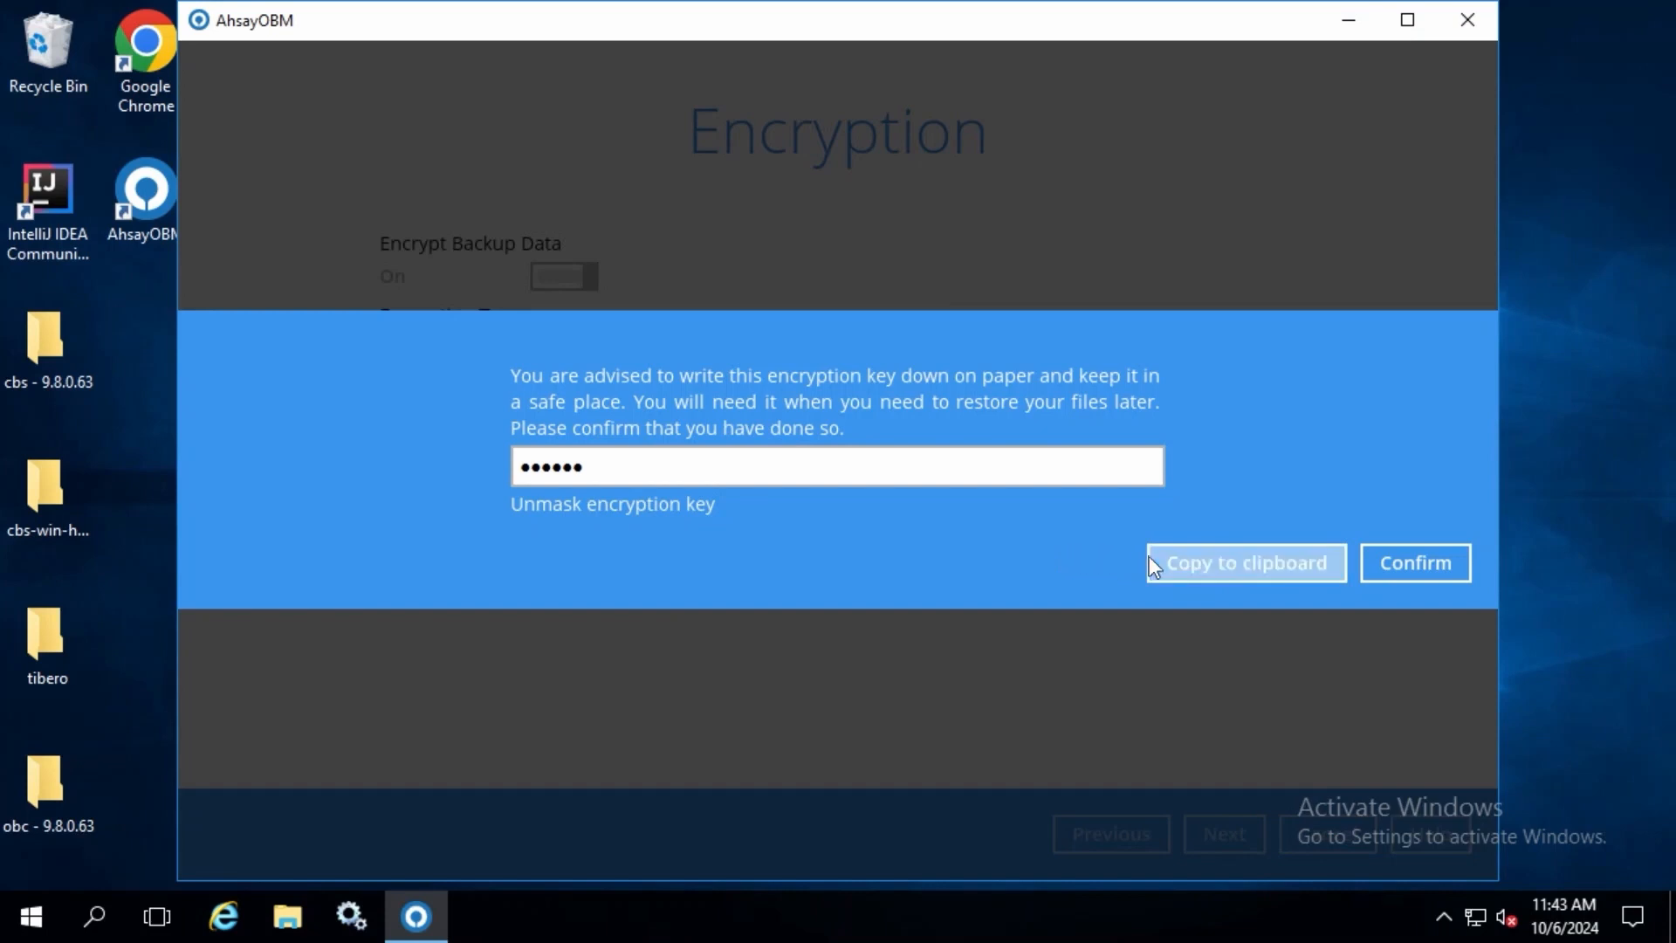
left_click(1416, 563)
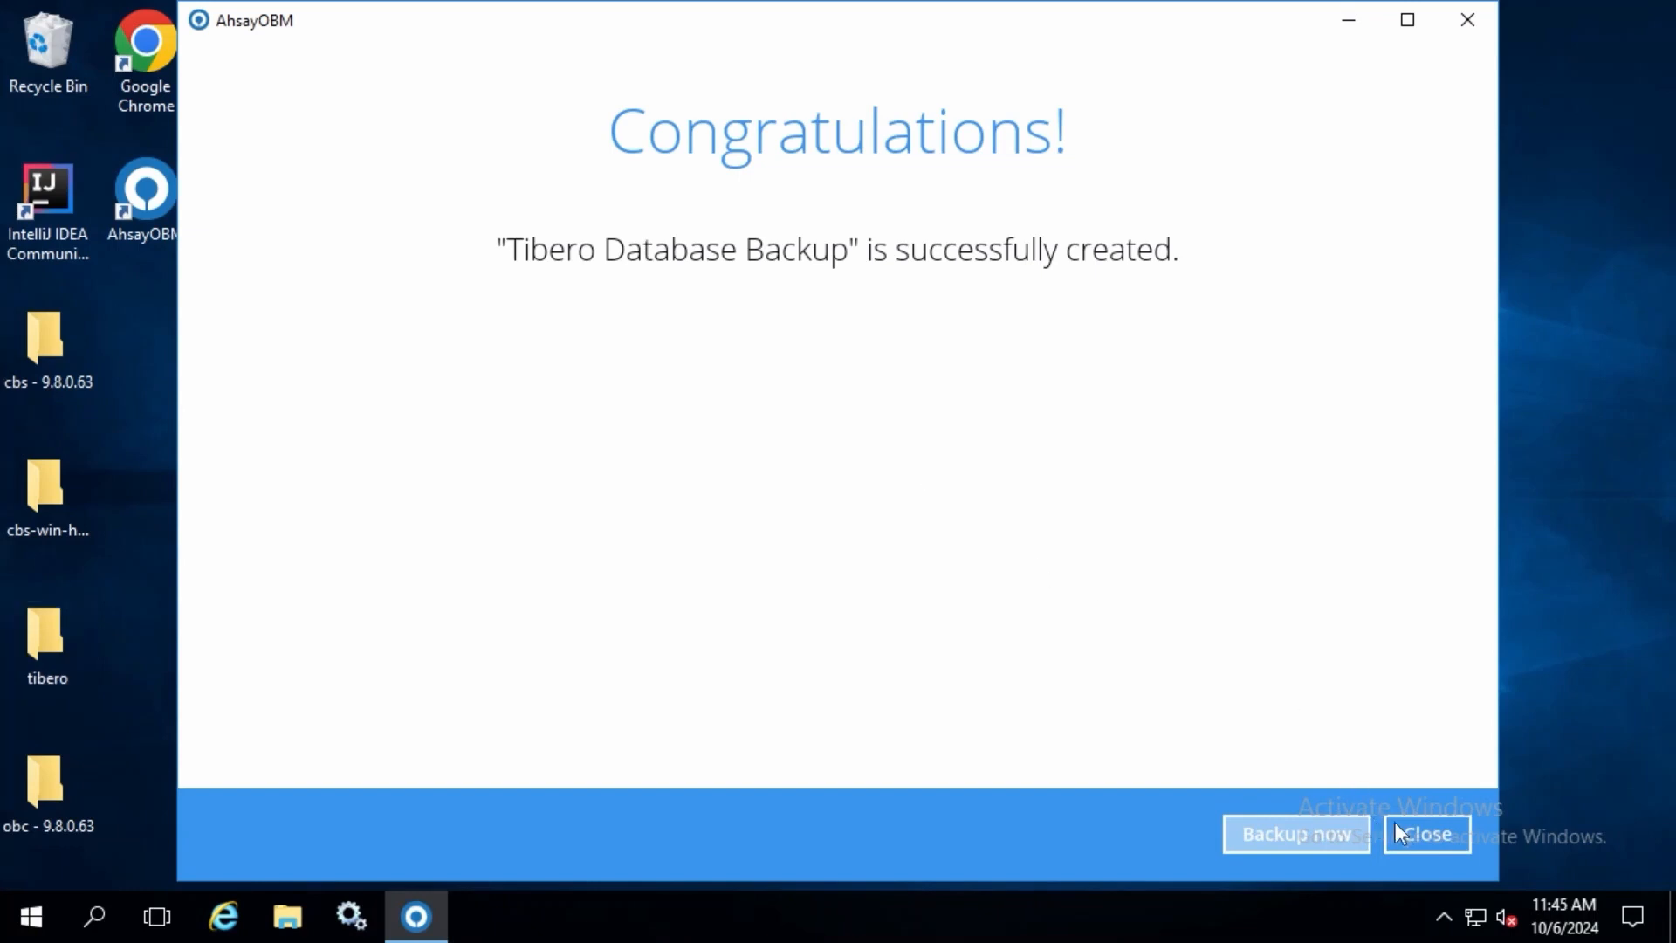
left_click(1438, 834)
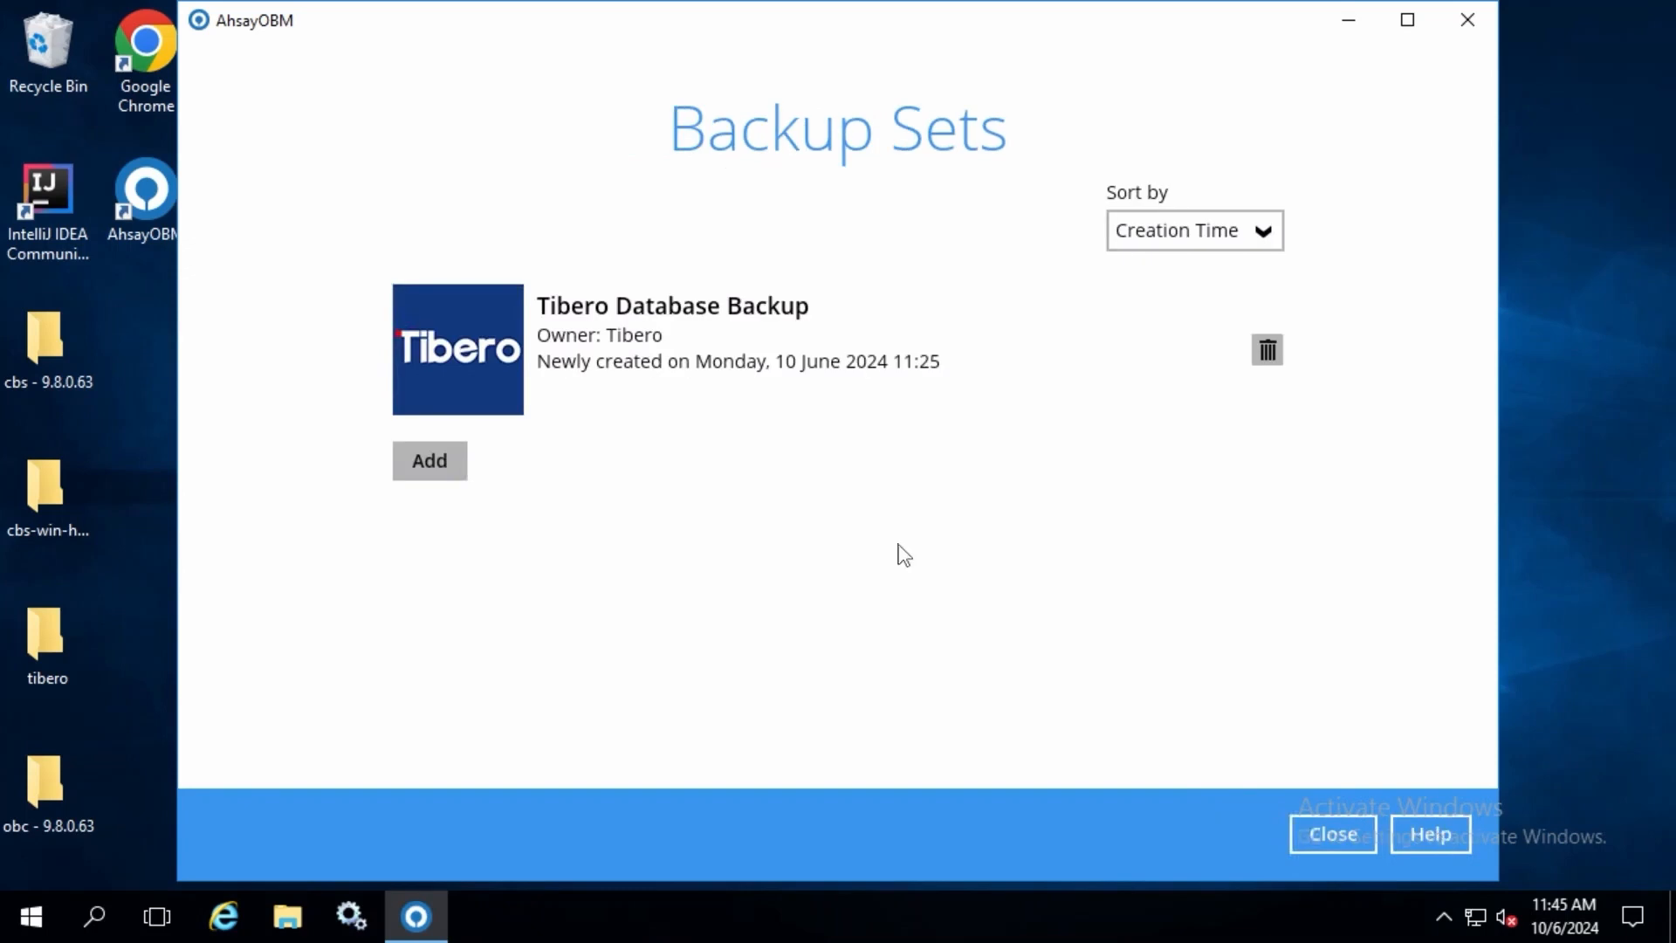
Step: Open the Tibero Database Backup set, show its advanced settings and review the deduplication settings
left_click(770, 342)
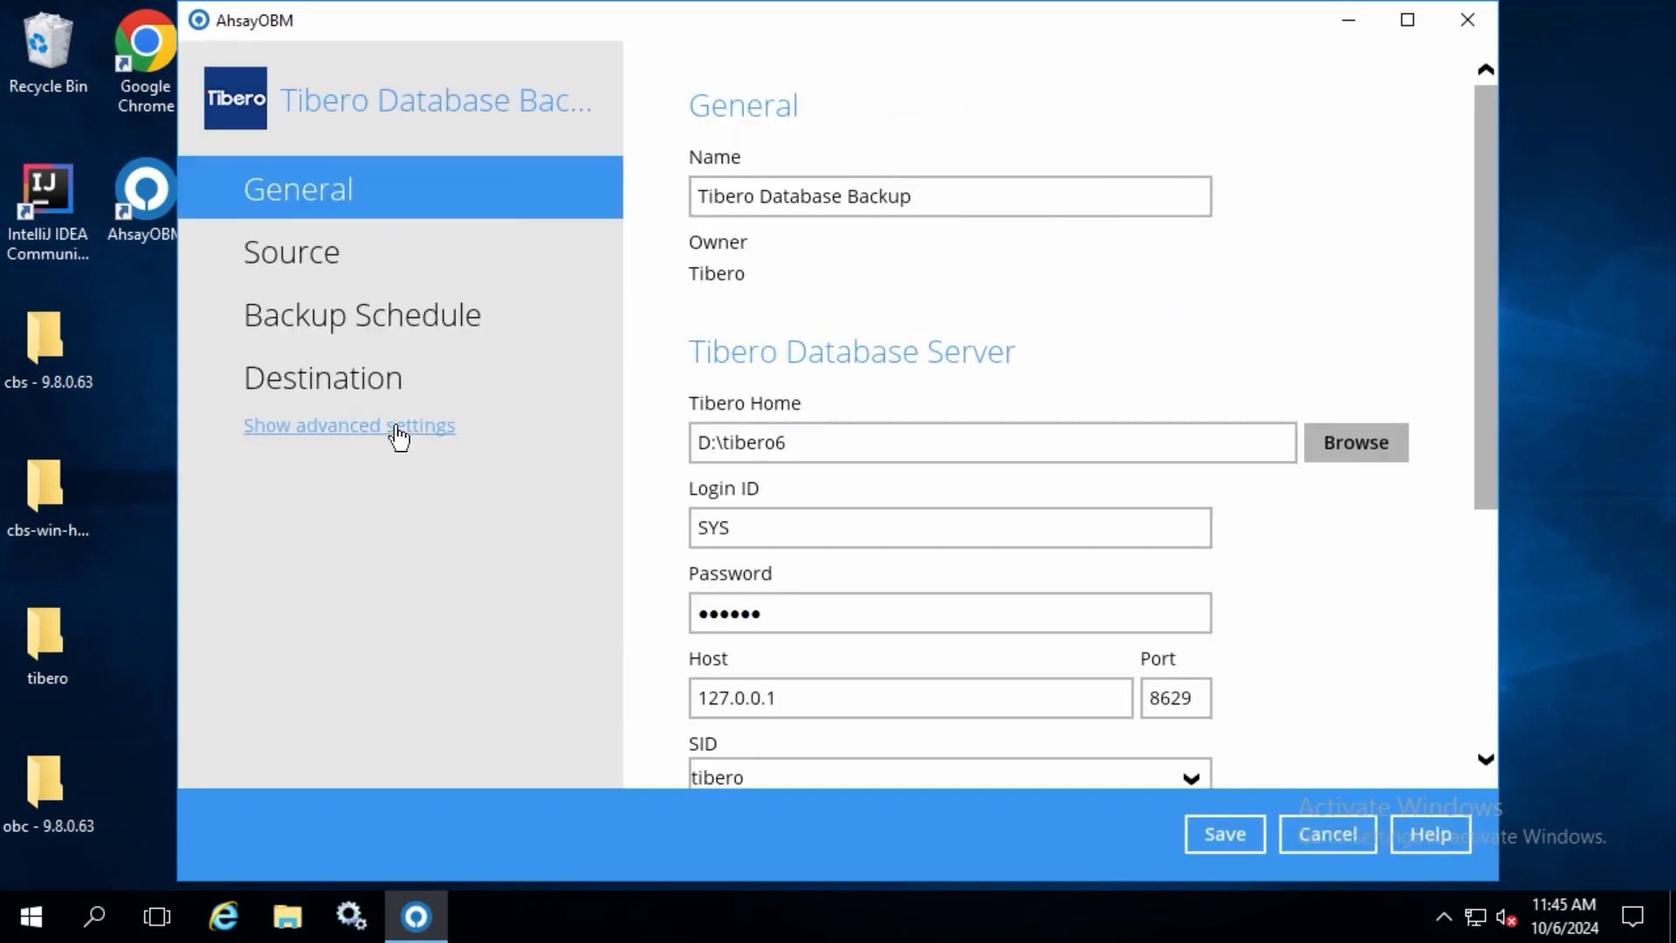
left_click(397, 432)
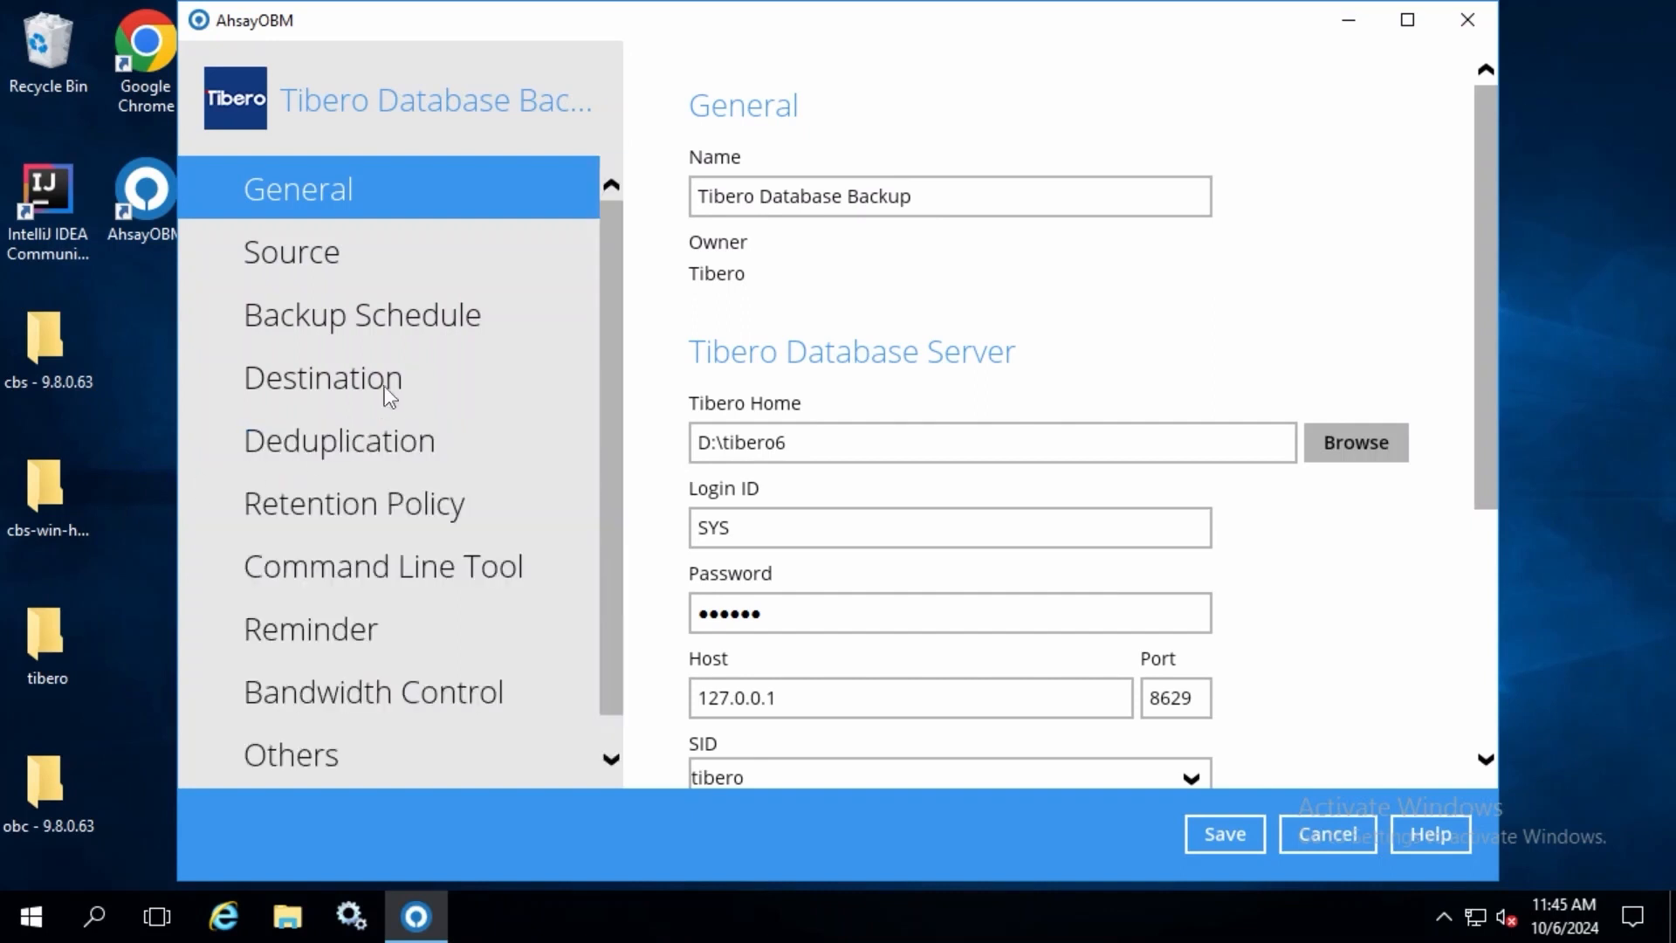
left_click(374, 451)
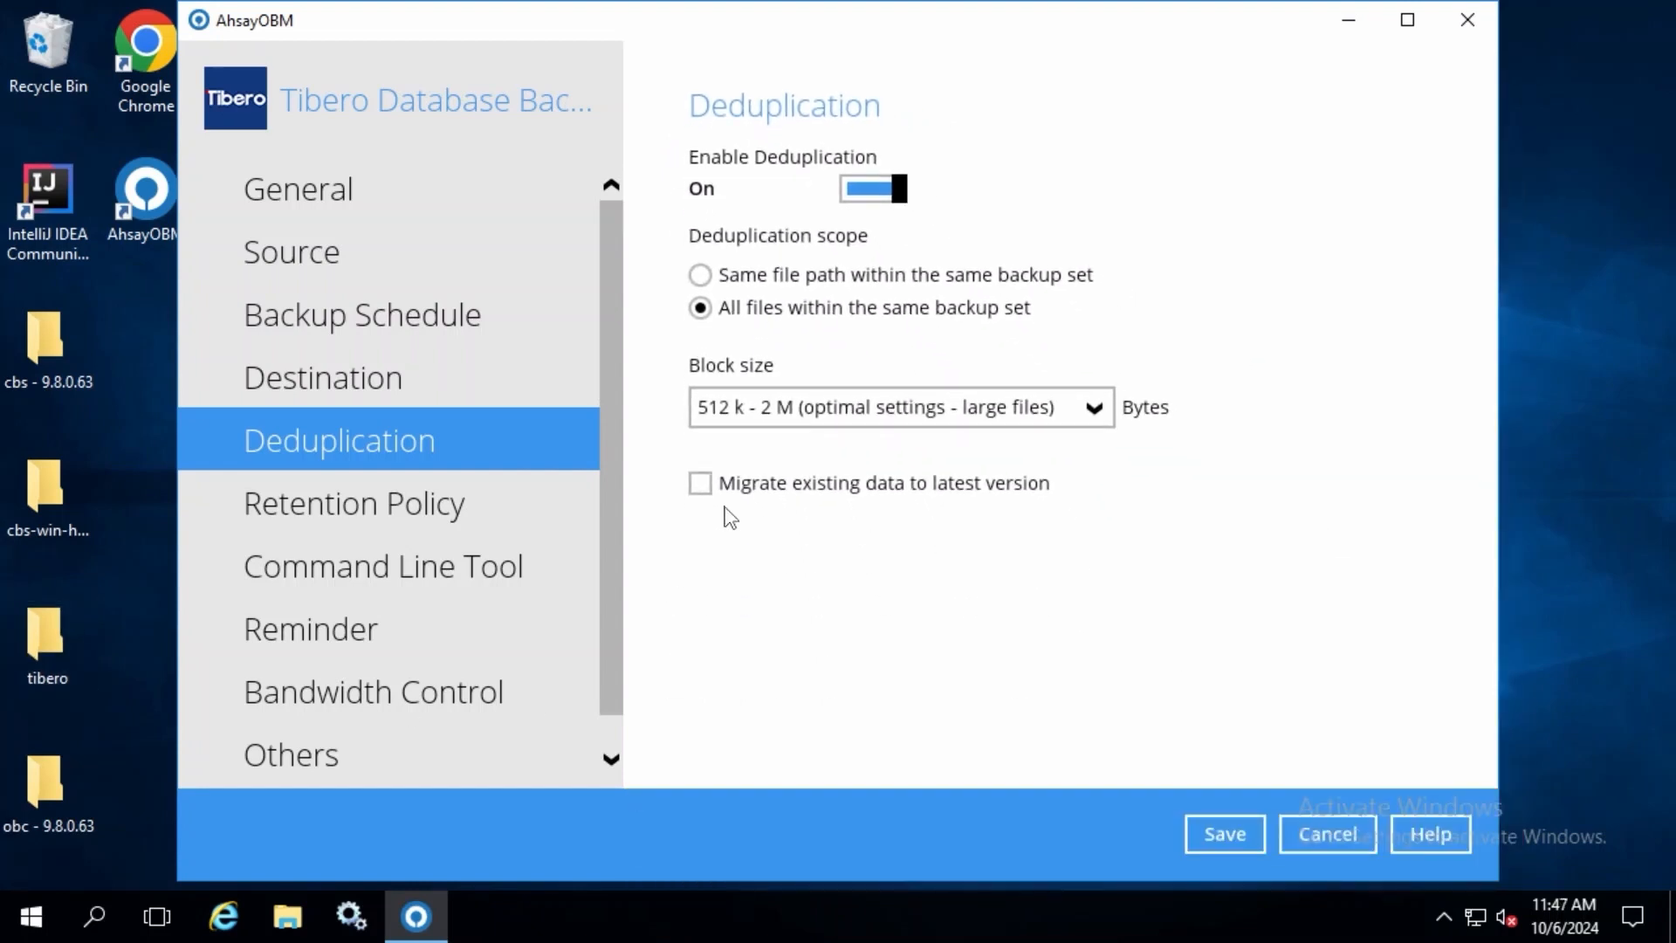
Step: Examine the retention policy's Simple period options and the types offered for a new advanced policy, ending on Simple
left_click(425, 506)
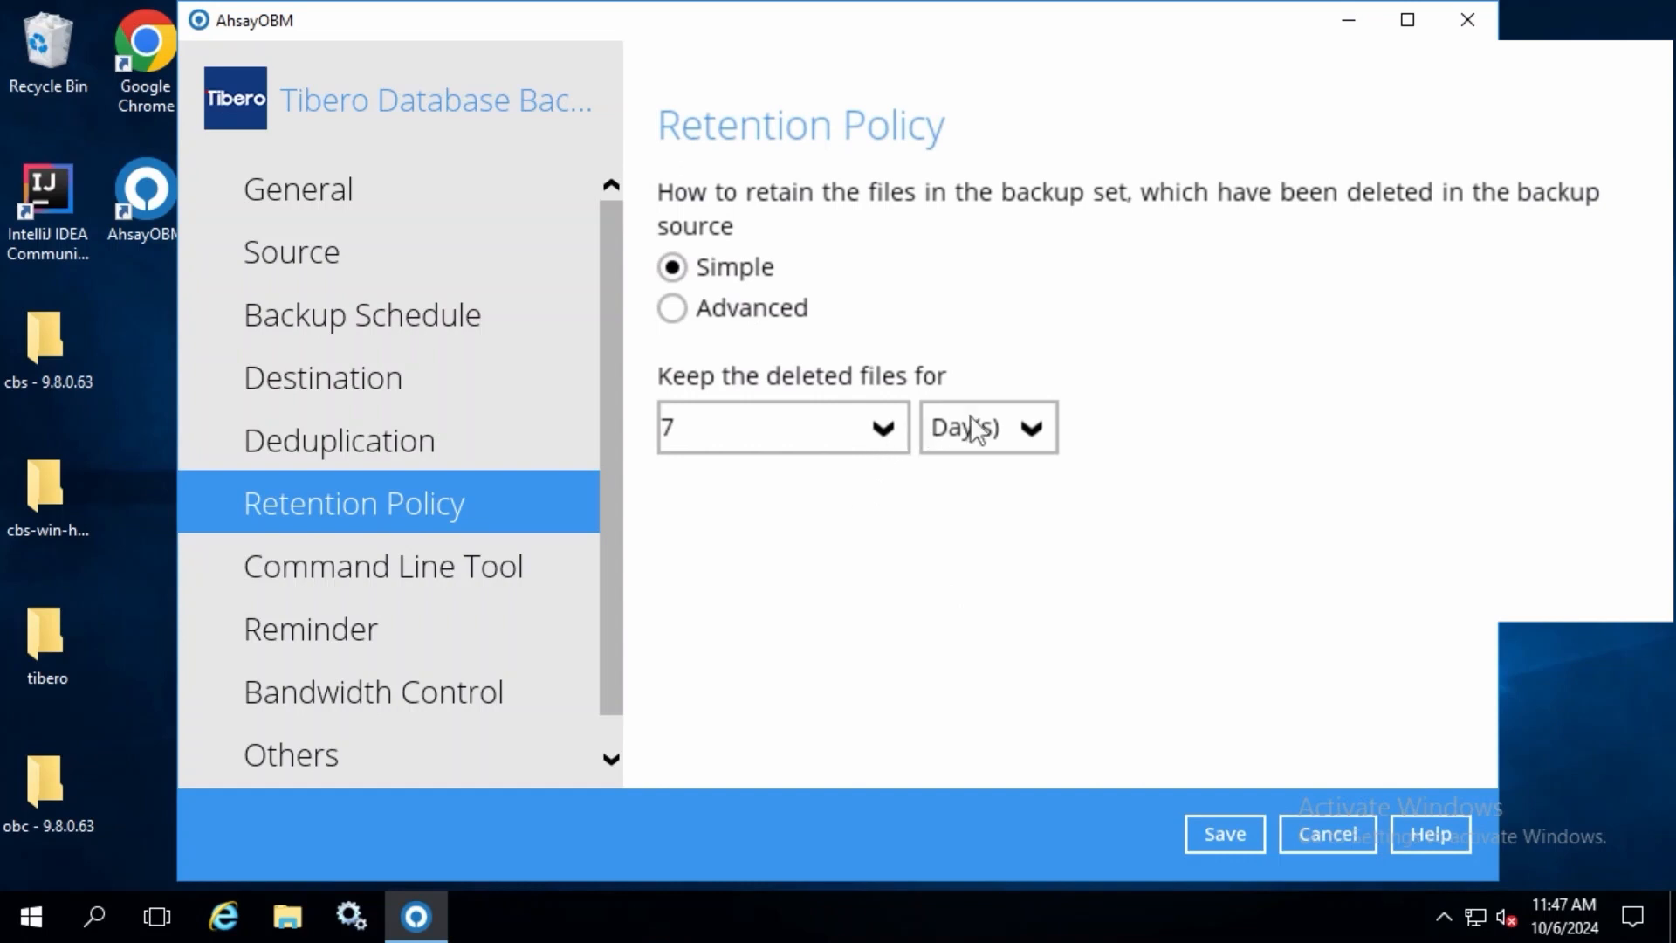
left_click(1031, 430)
left_click(1314, 456)
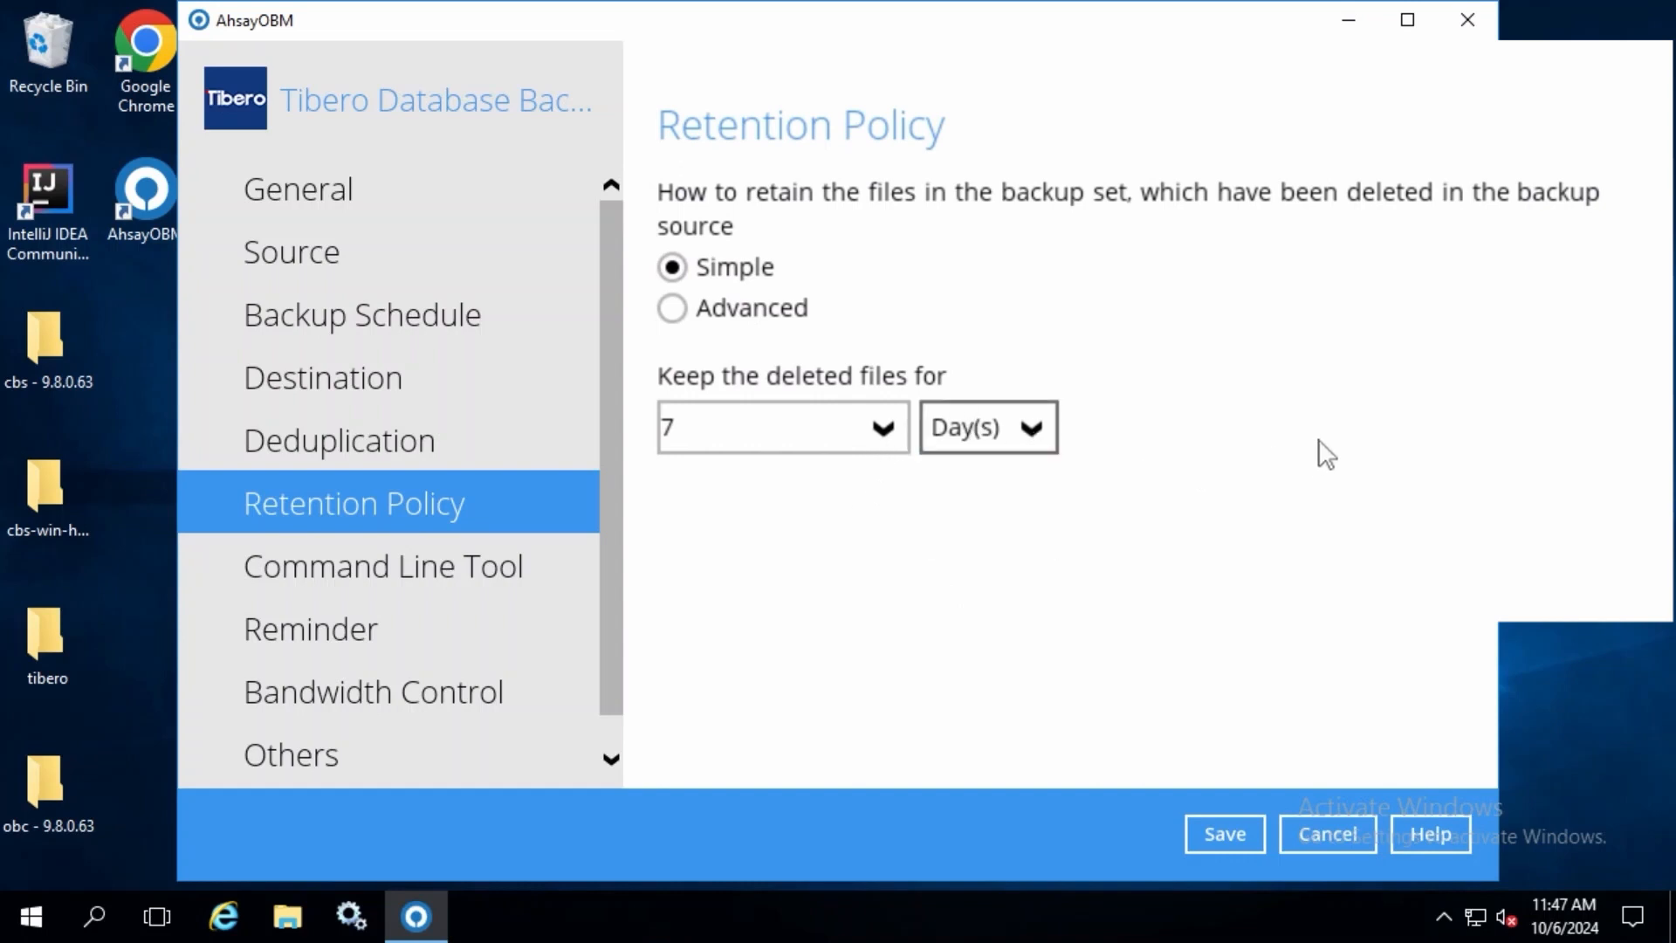
left_click(740, 316)
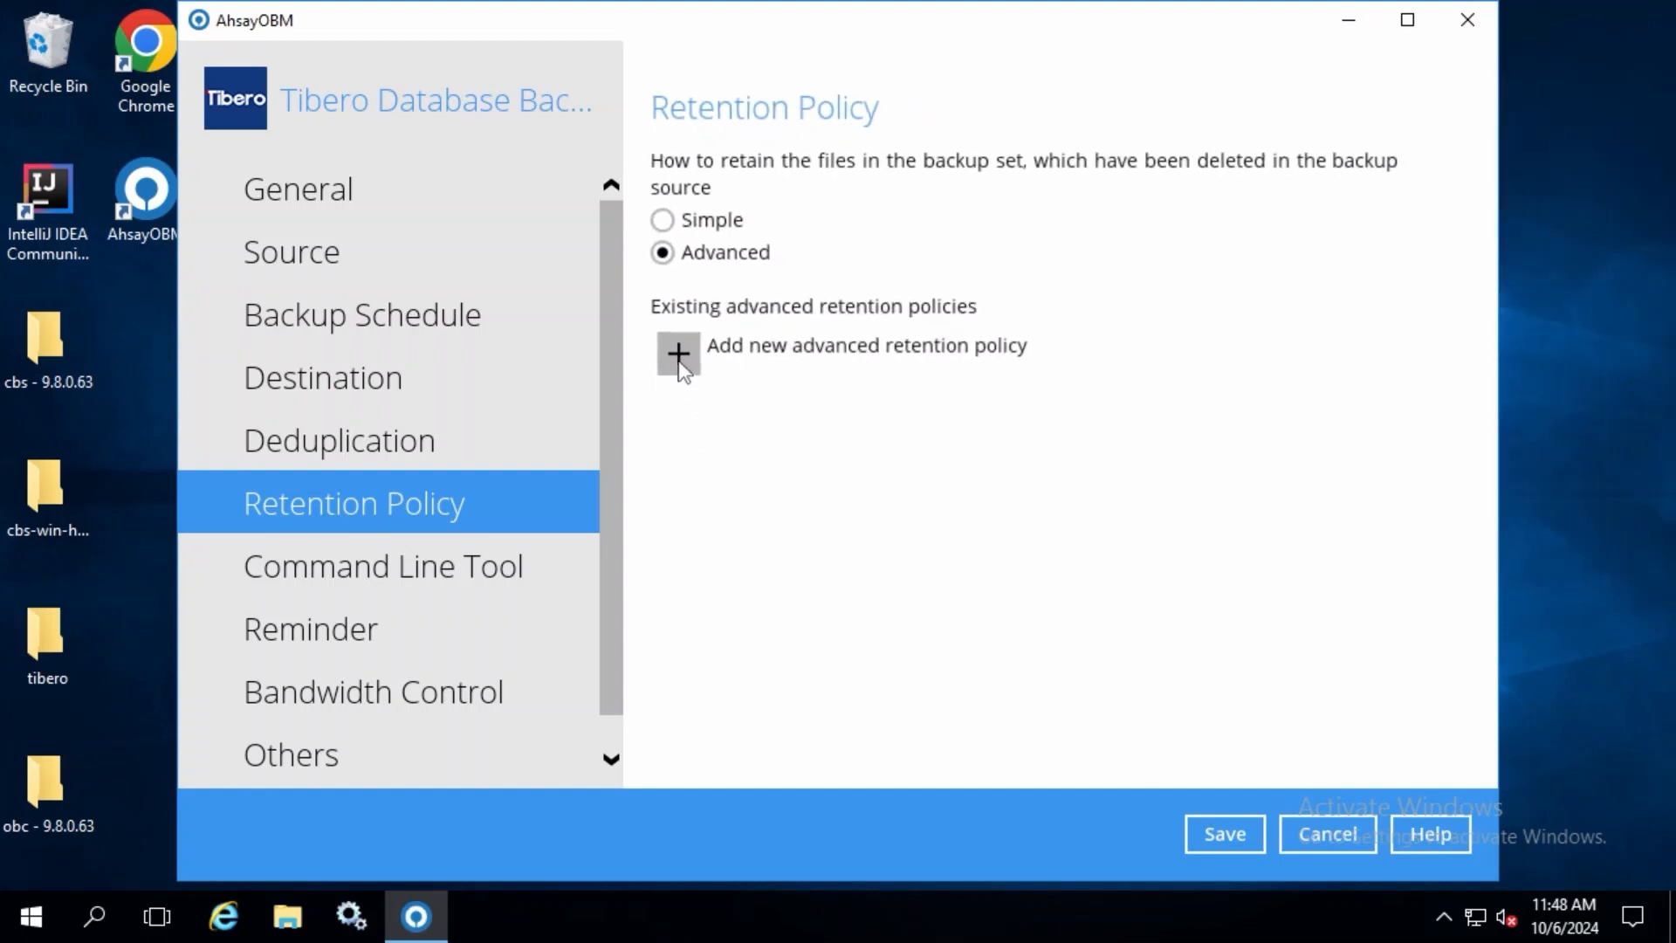
left_click(679, 360)
left_click(464, 362)
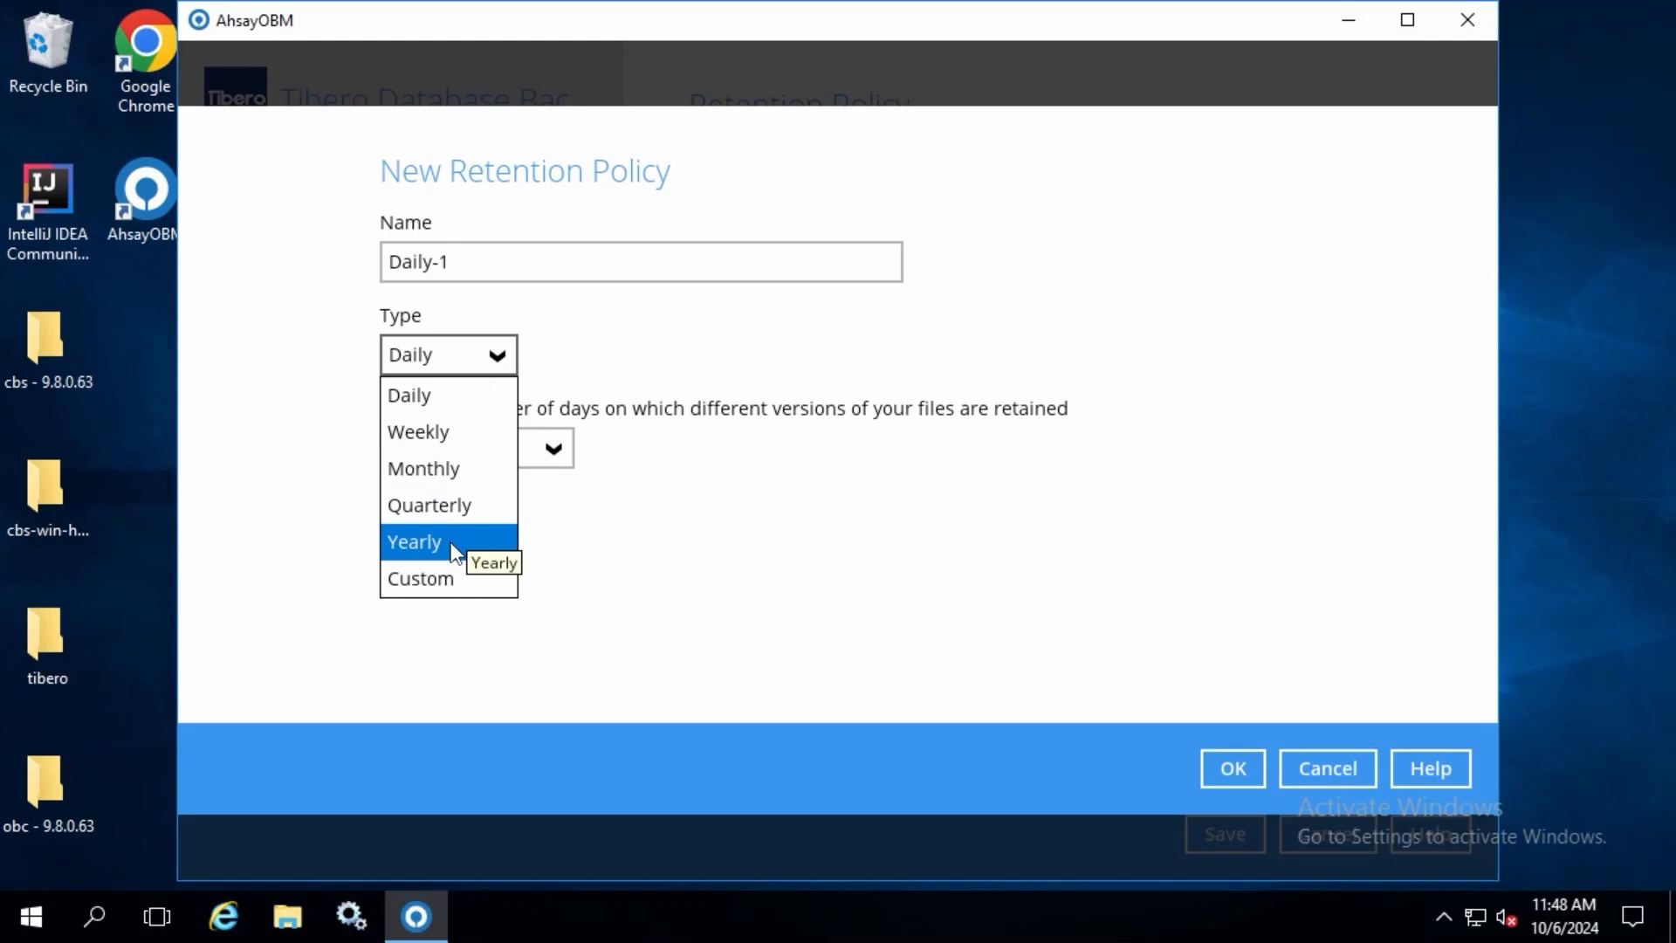
left_click(853, 604)
left_click(1327, 770)
left_click(758, 218)
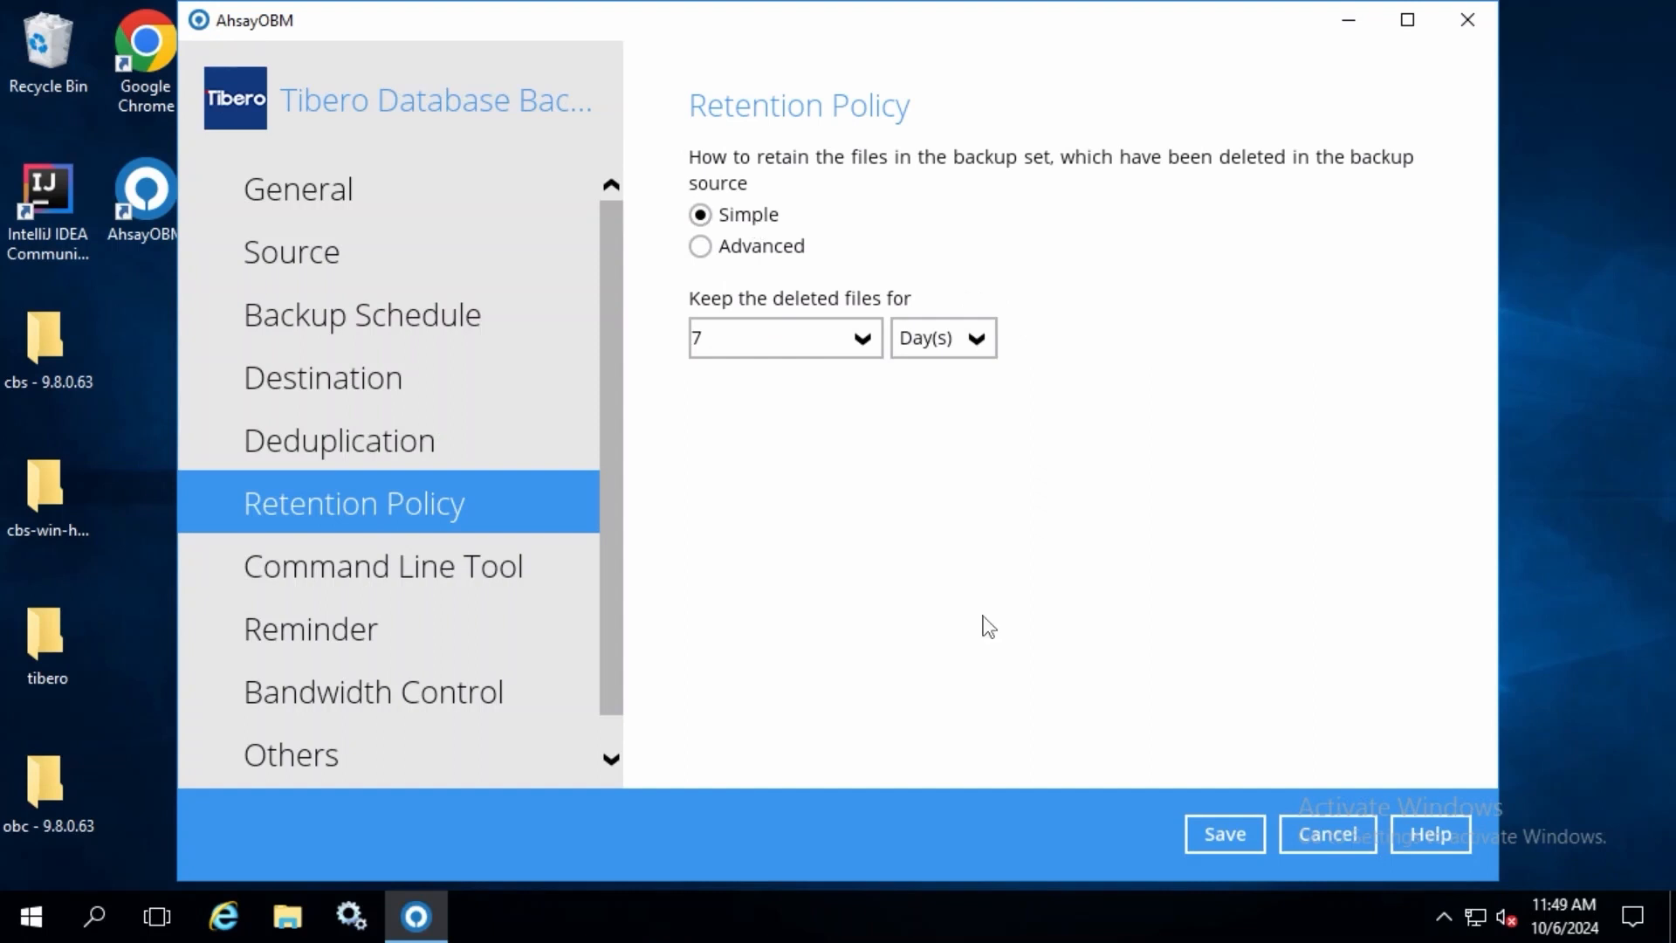
Step: Change the temporary directory for storing backup files to D:\Temp
left_click(325, 767)
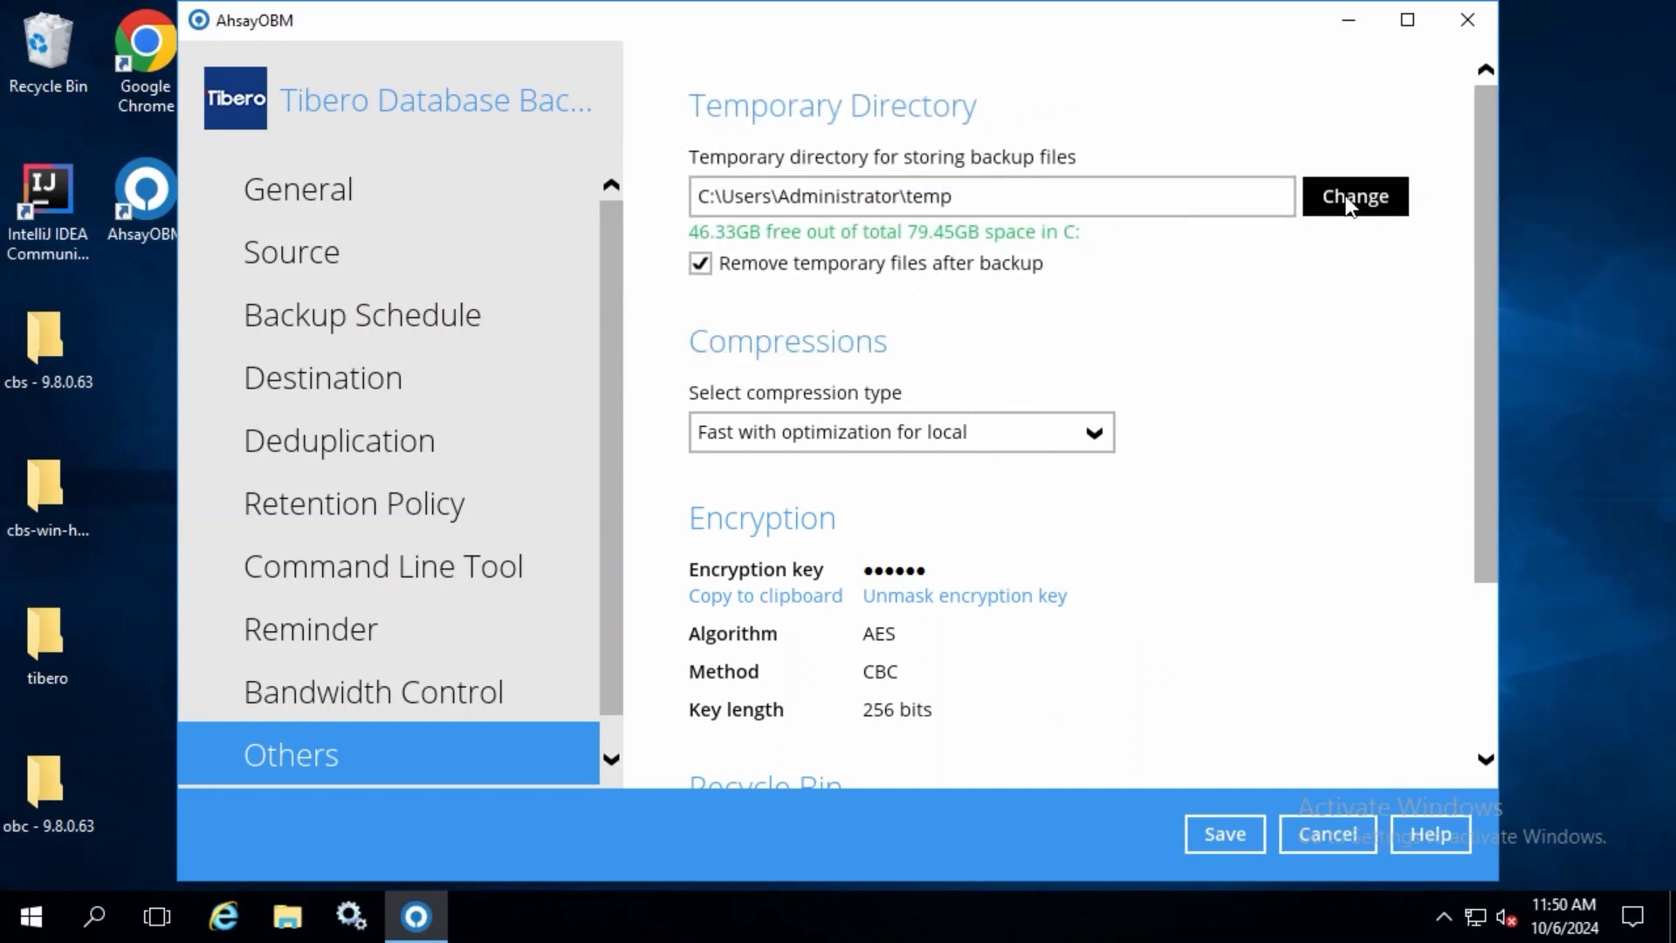
left_click(1349, 201)
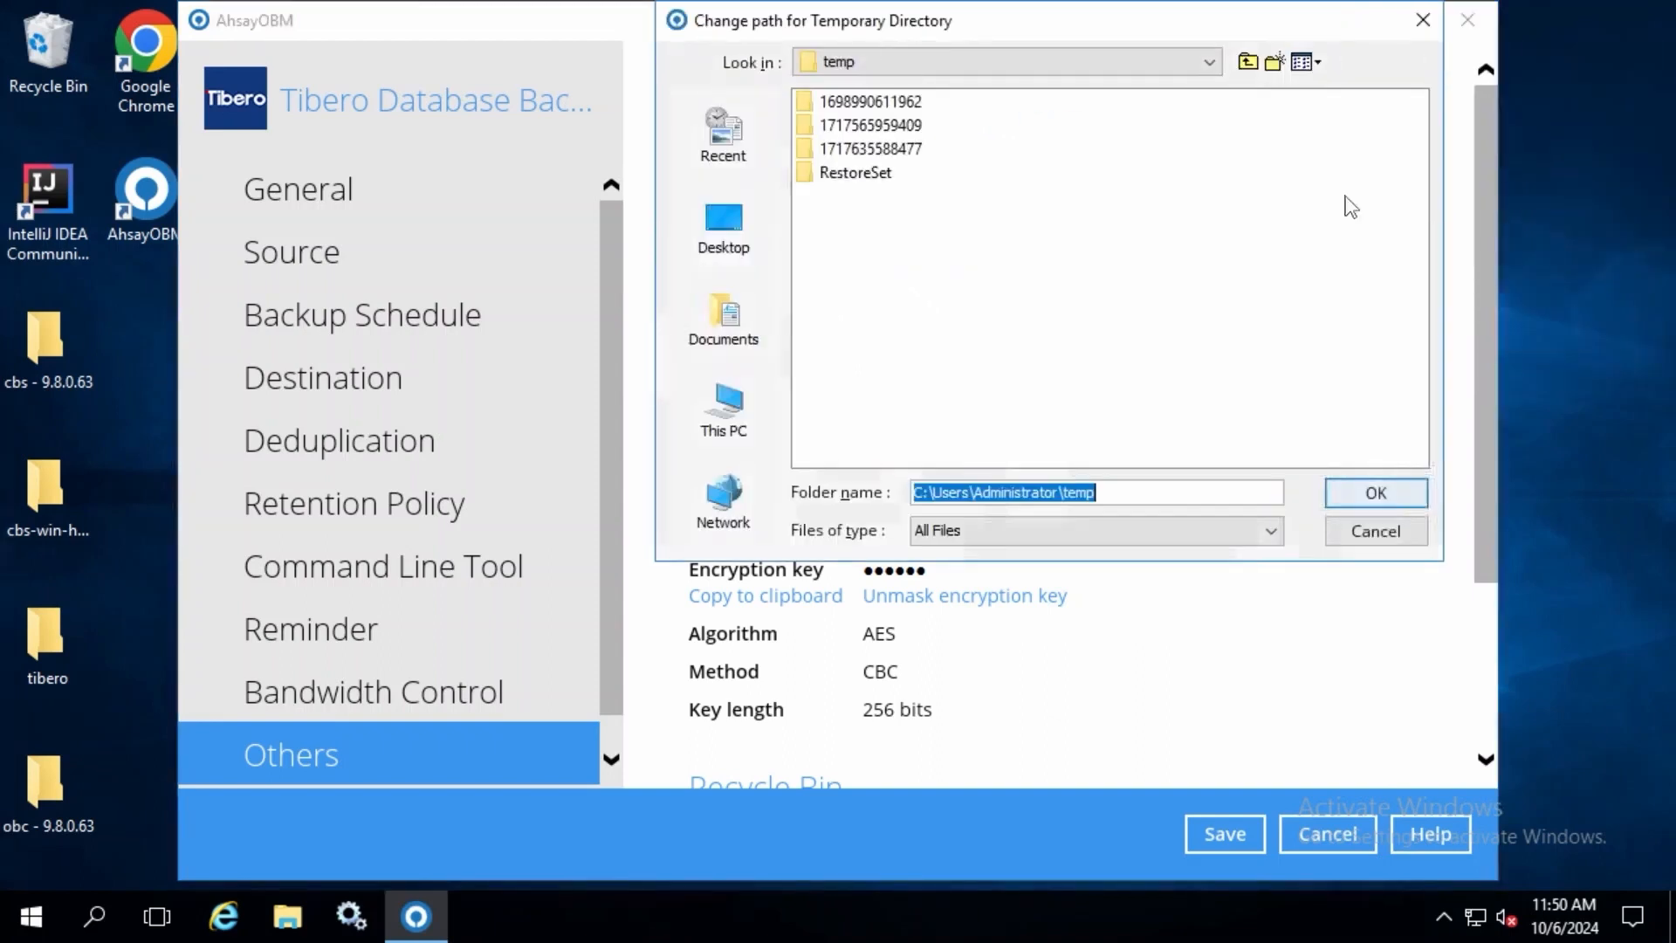
left_click(744, 404)
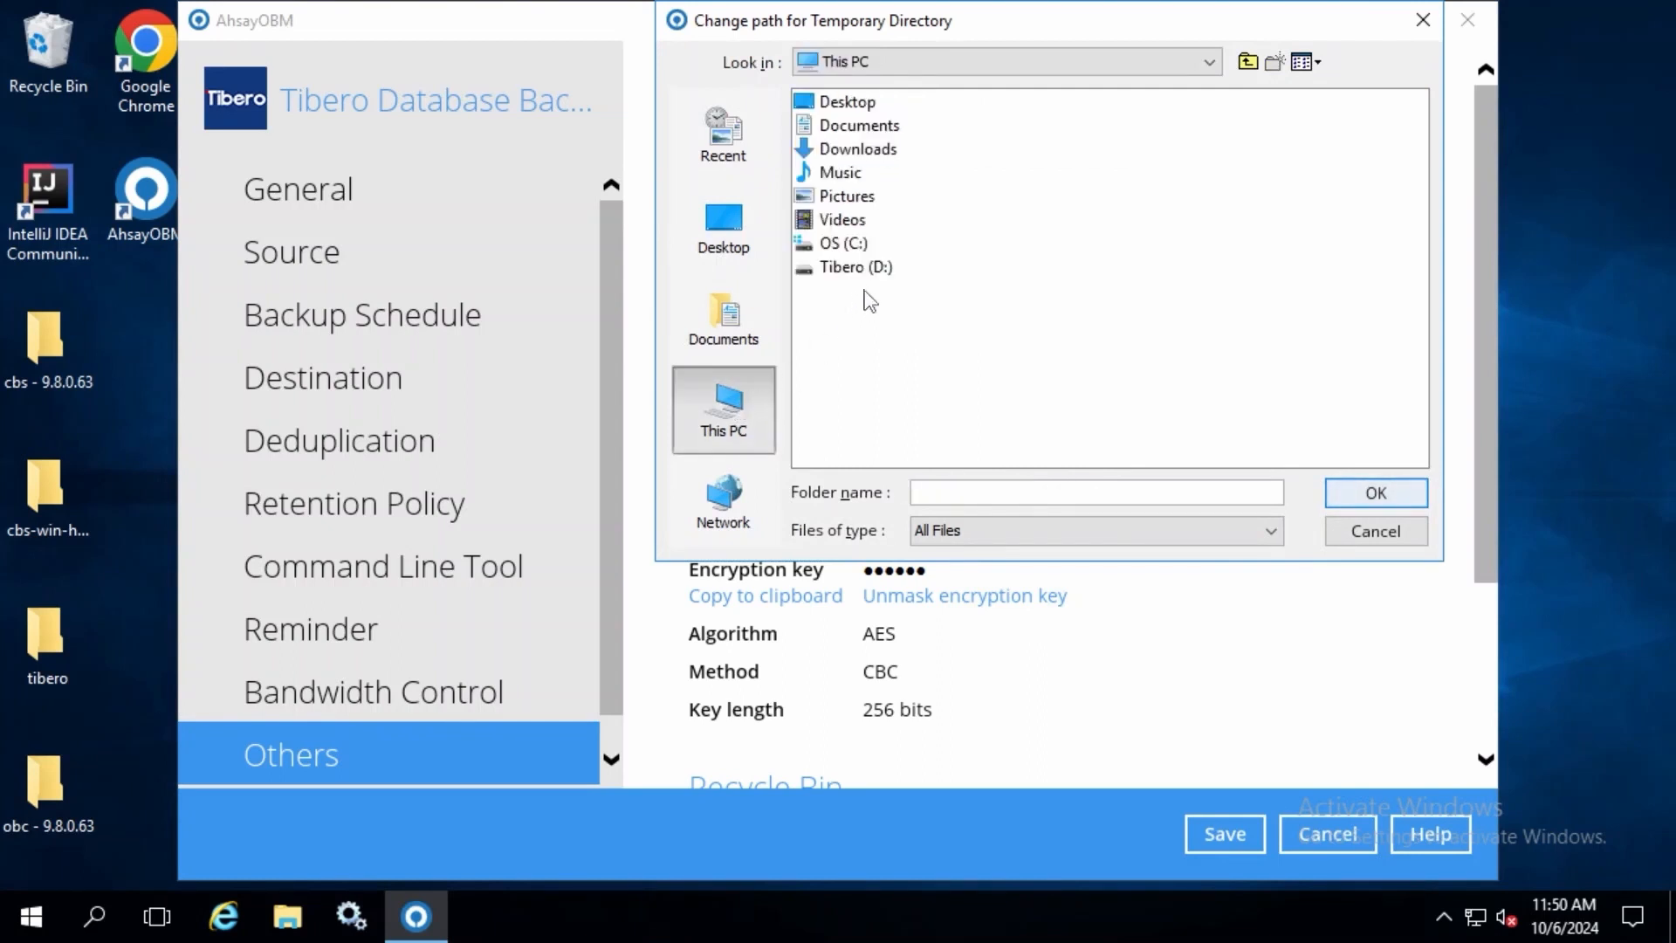
double_click(871, 267)
left_click(831, 174)
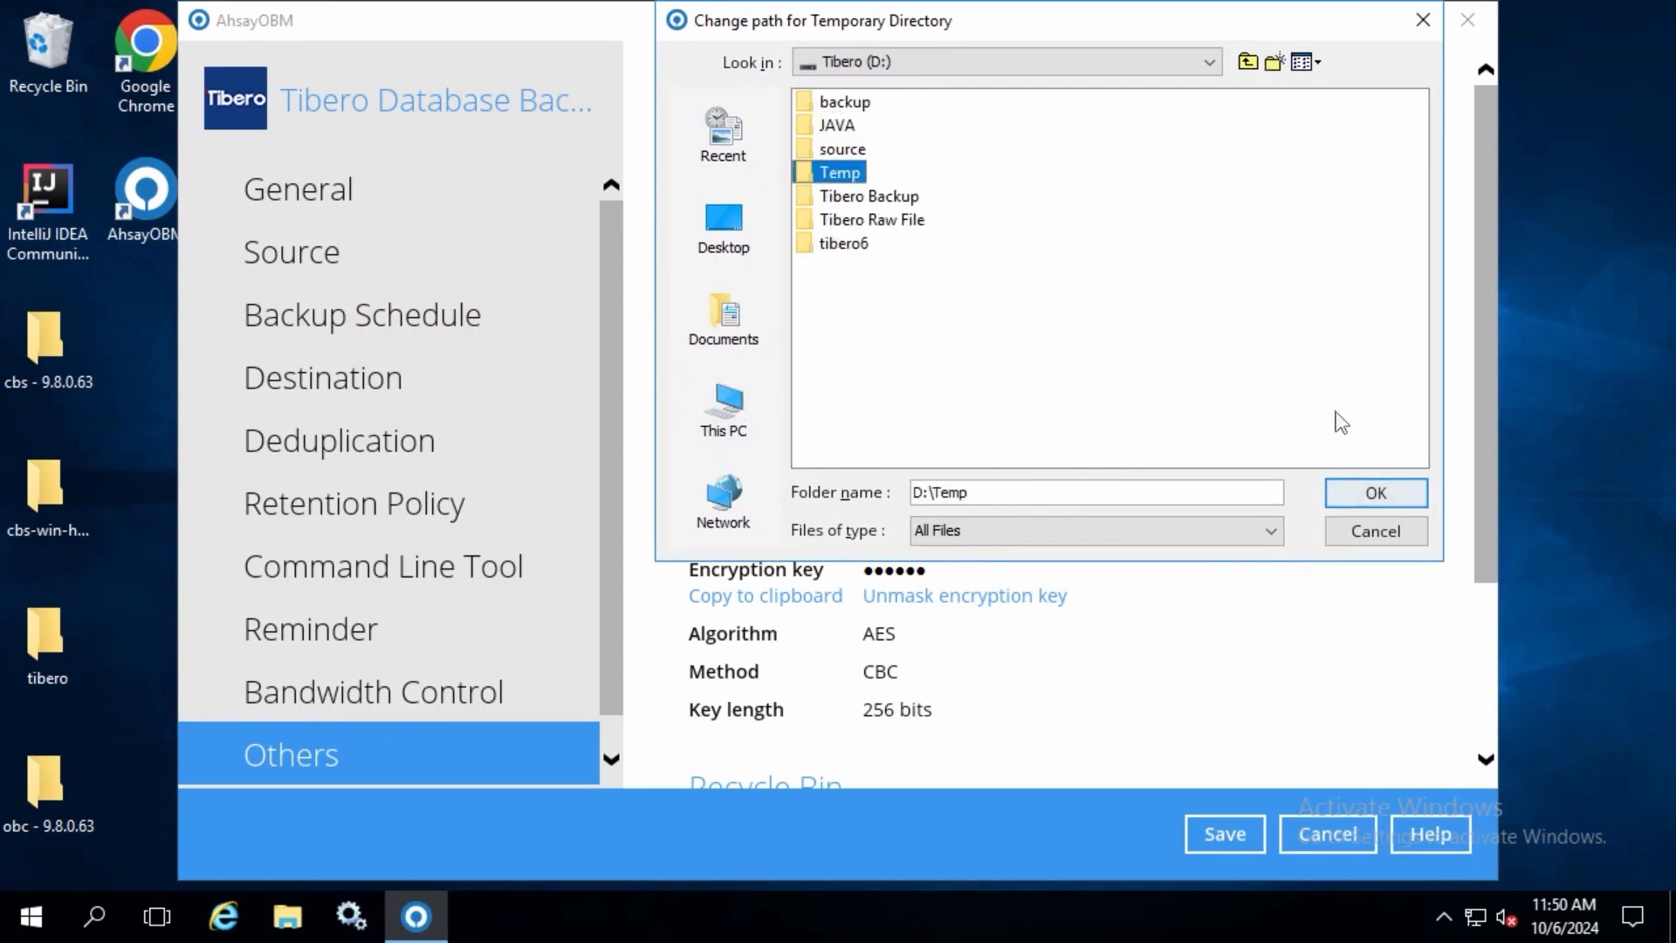
left_click(1371, 492)
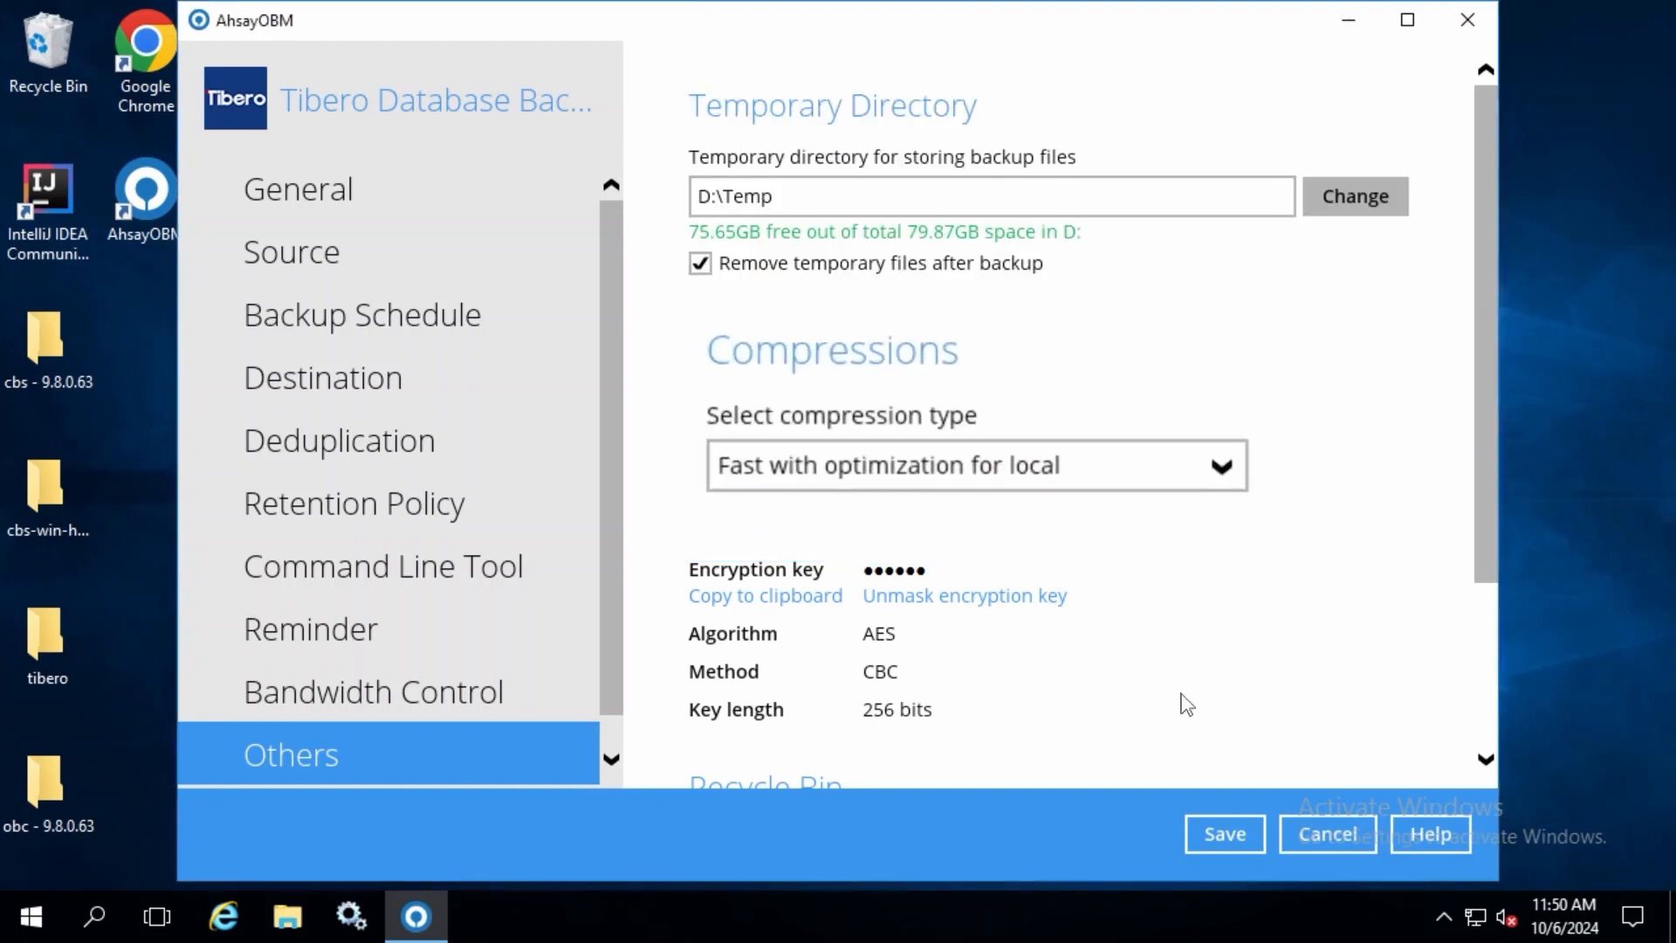
Step: Select Fast with optimization for local as the compression type, check the Recycle Bin settings and save the backup set
left_click(1260, 481)
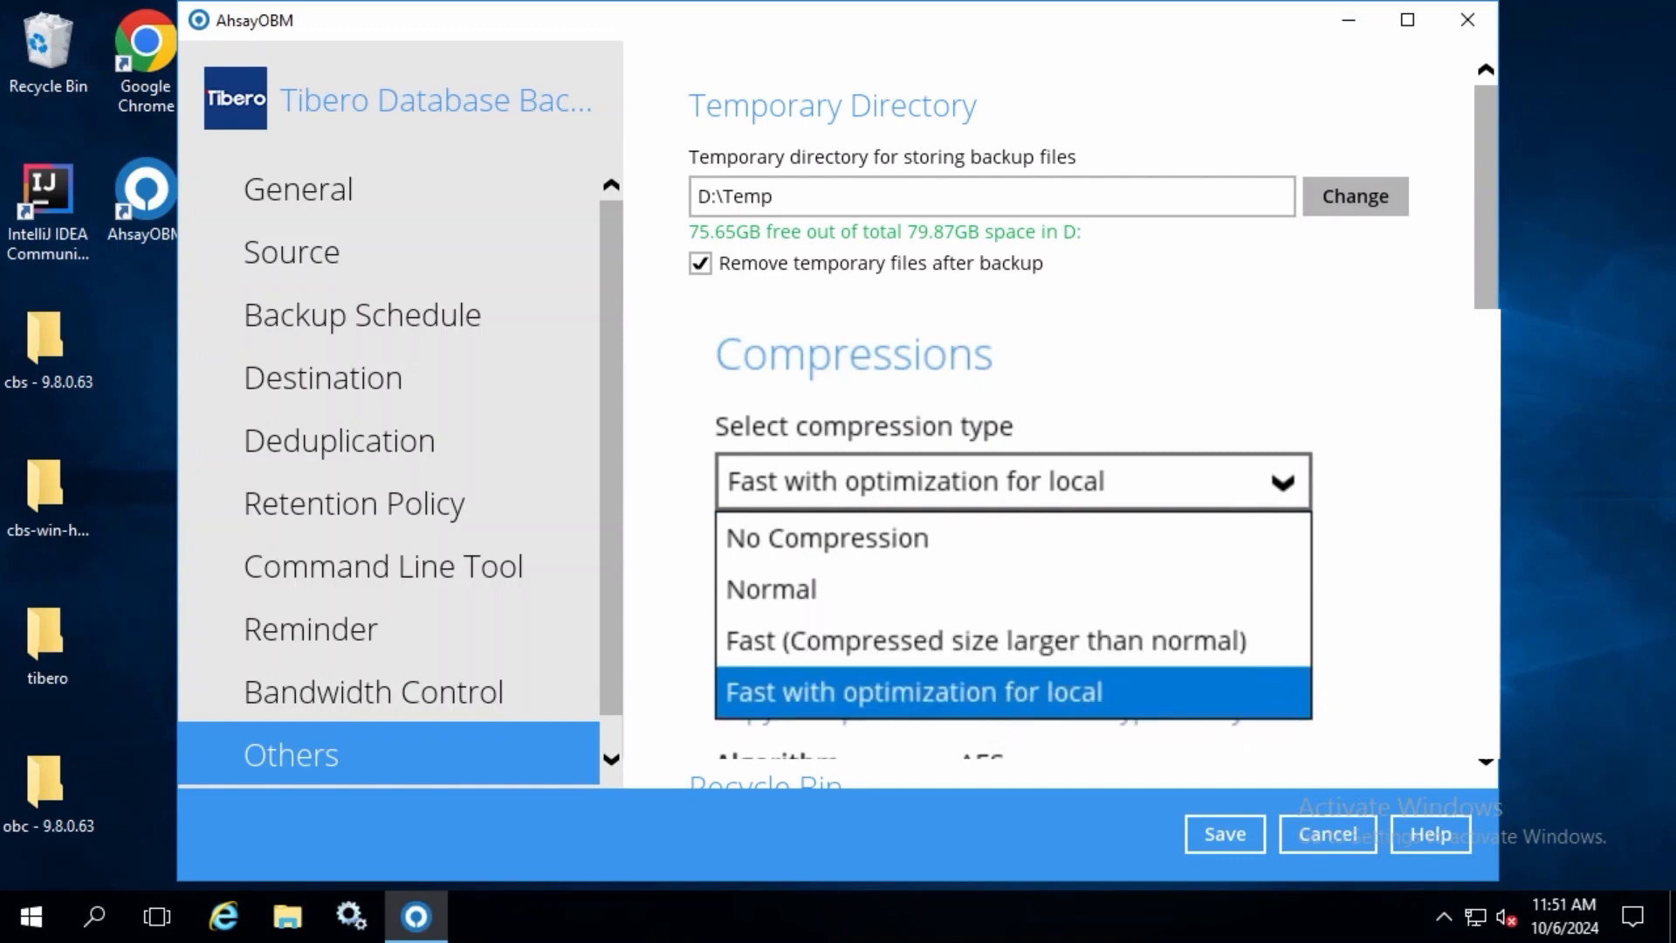
left_click(917, 692)
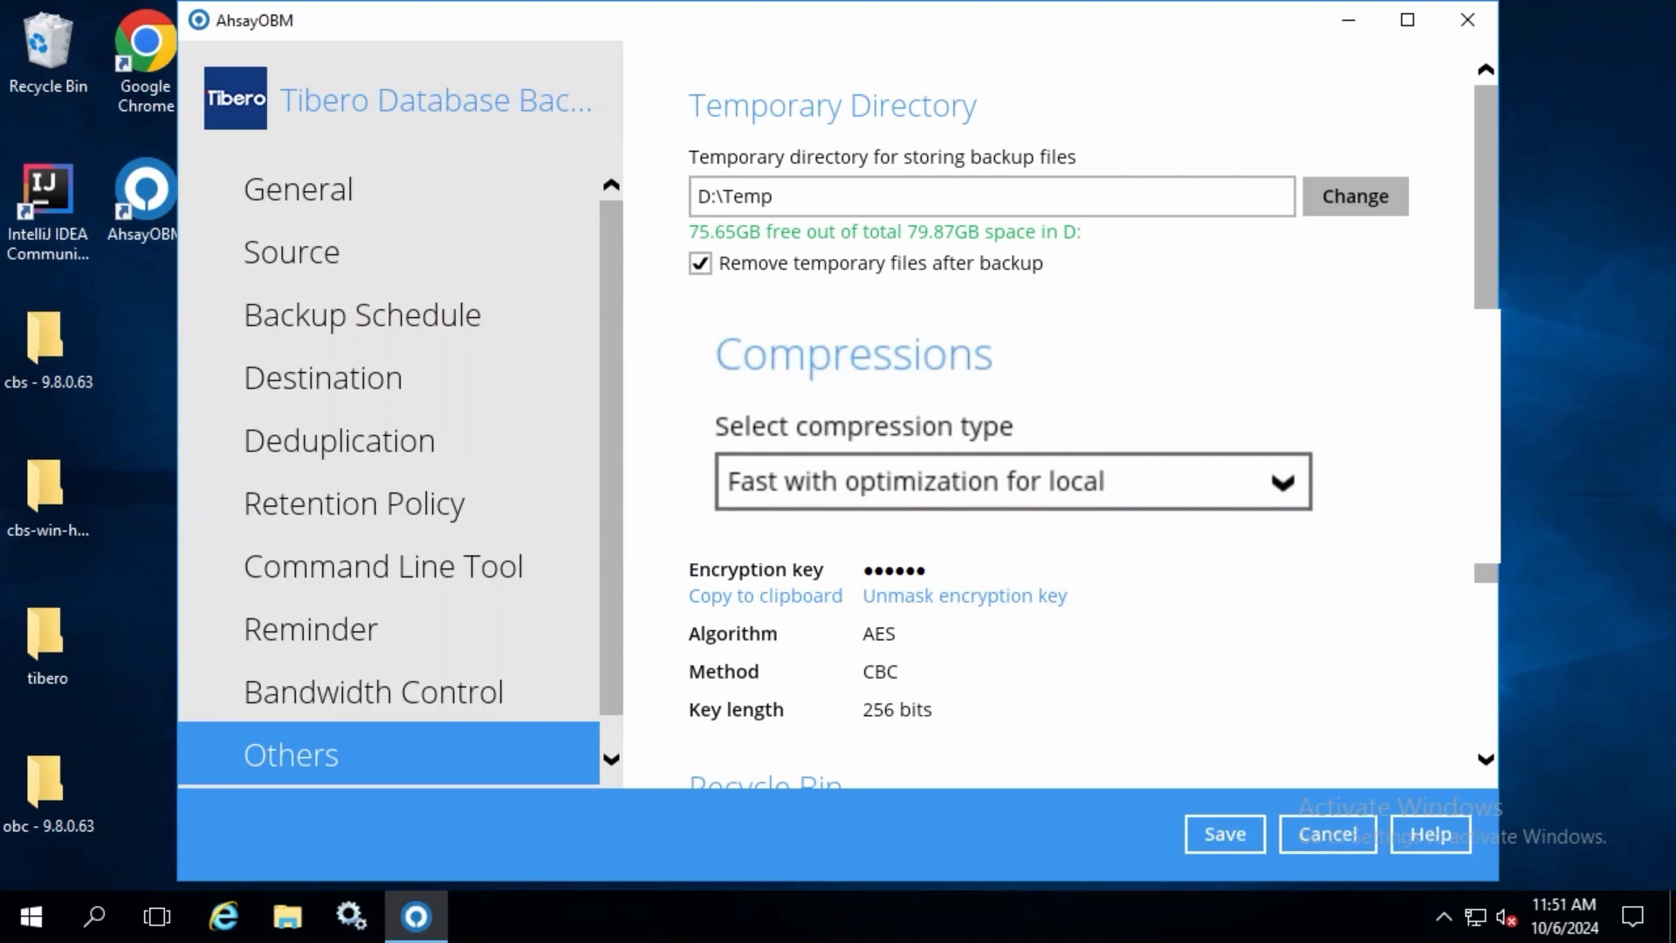
scroll(1306, 464, "down", 3)
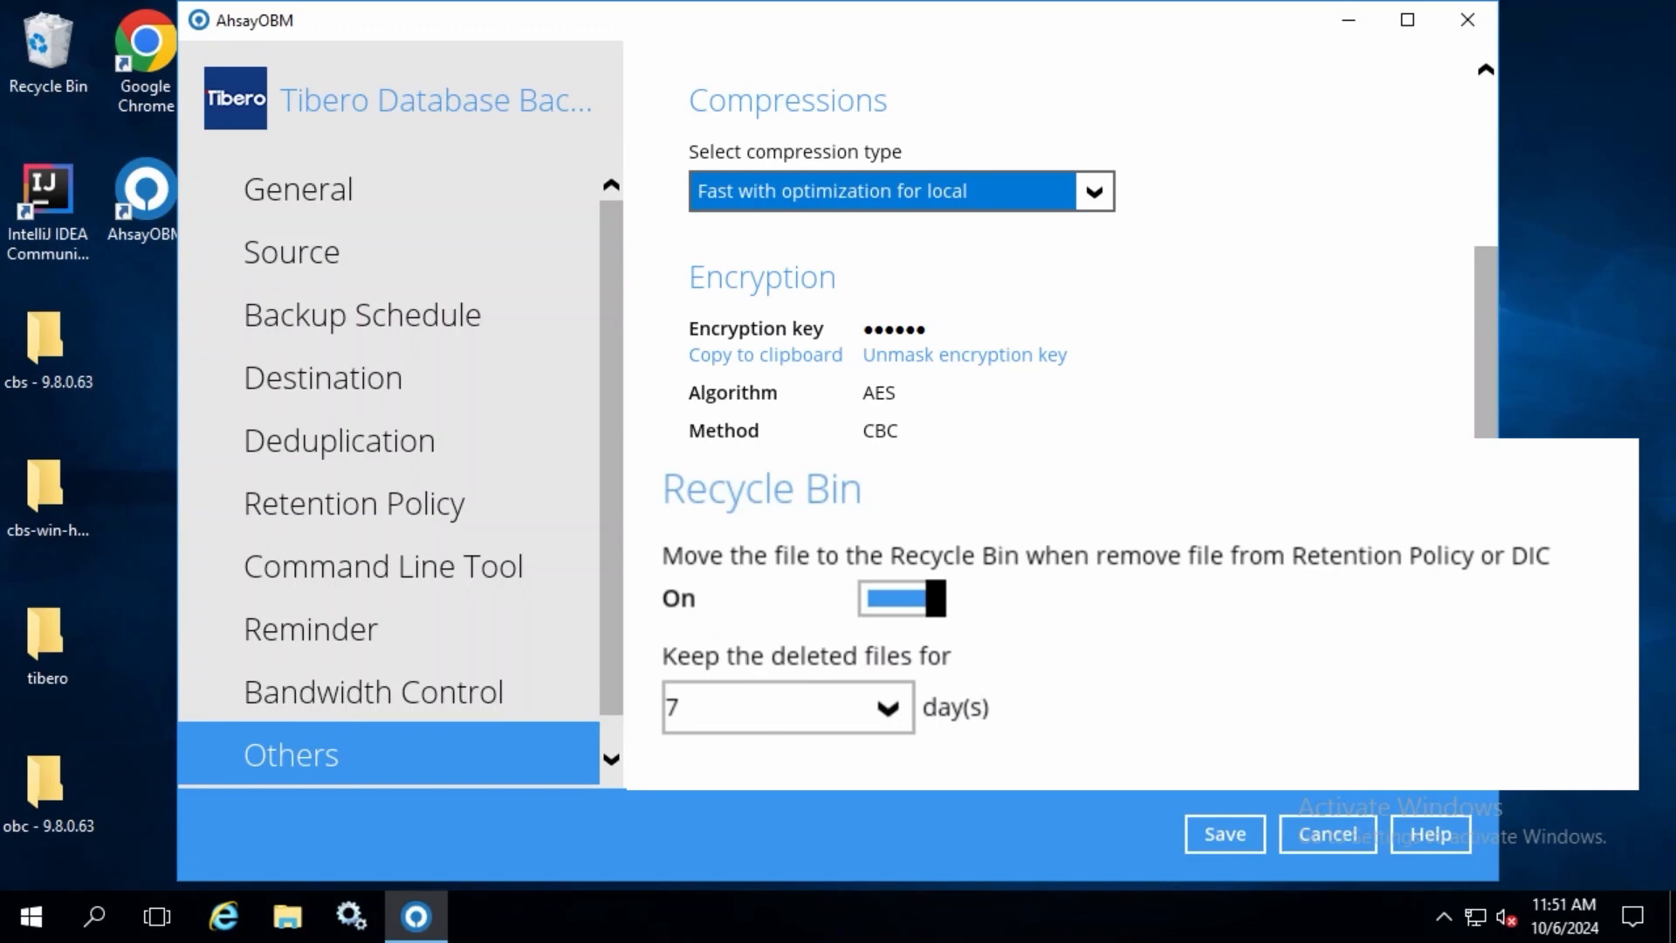
scroll(1159, 475, "up", 3)
scroll(1179, 553, "down", 3)
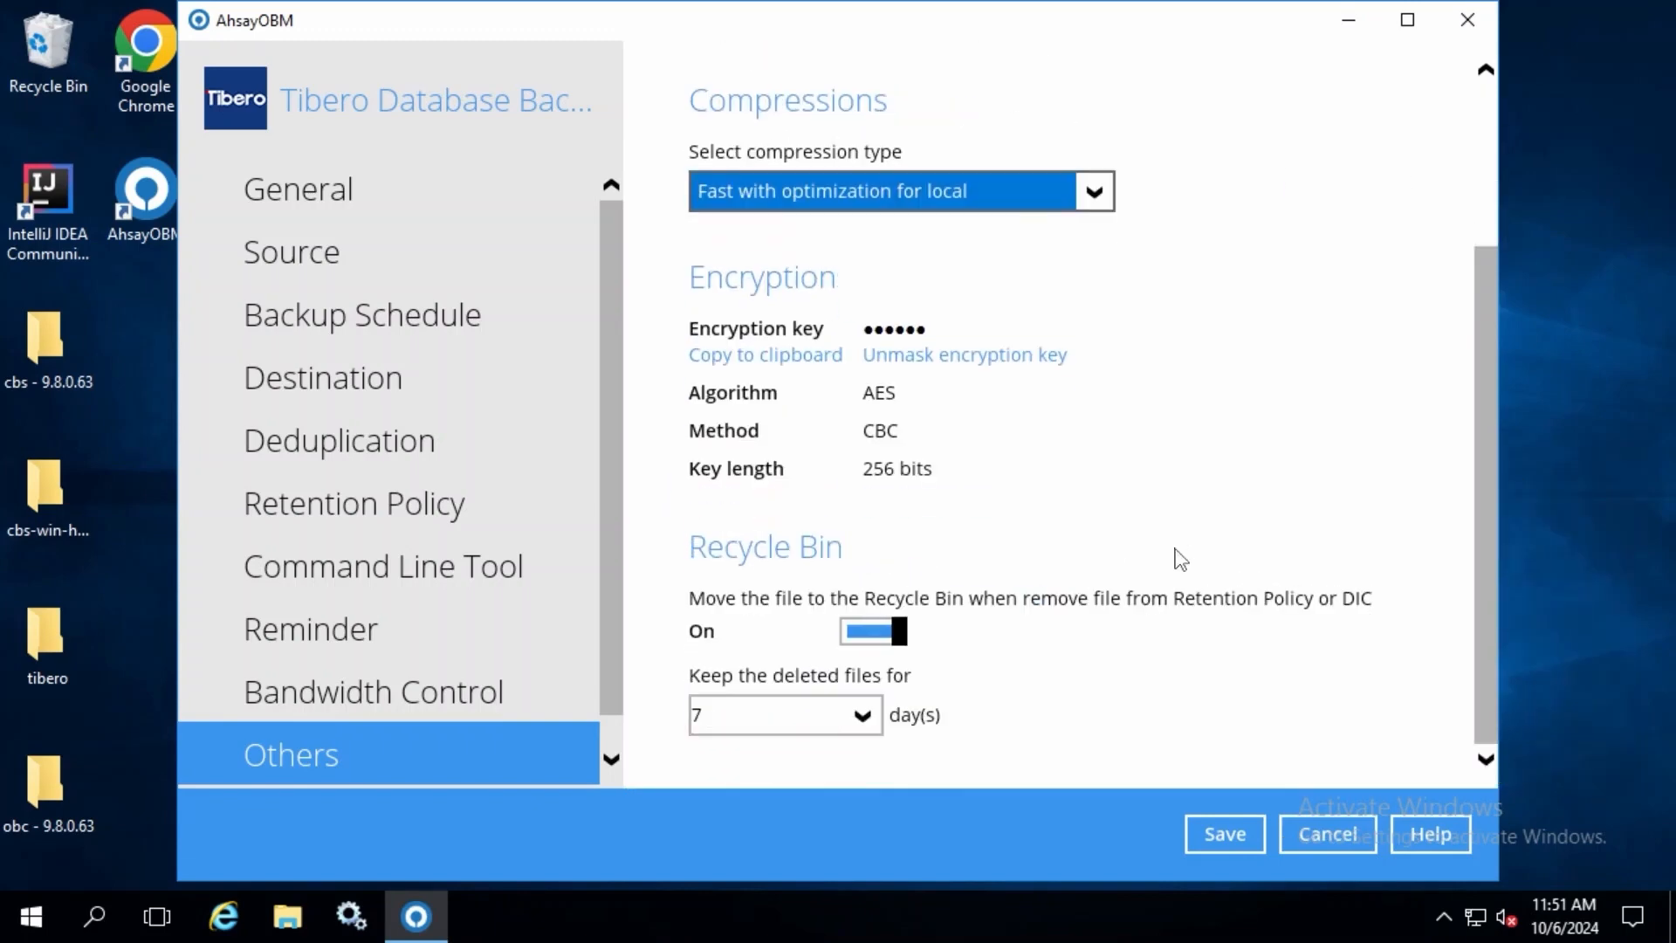
left_click(1233, 846)
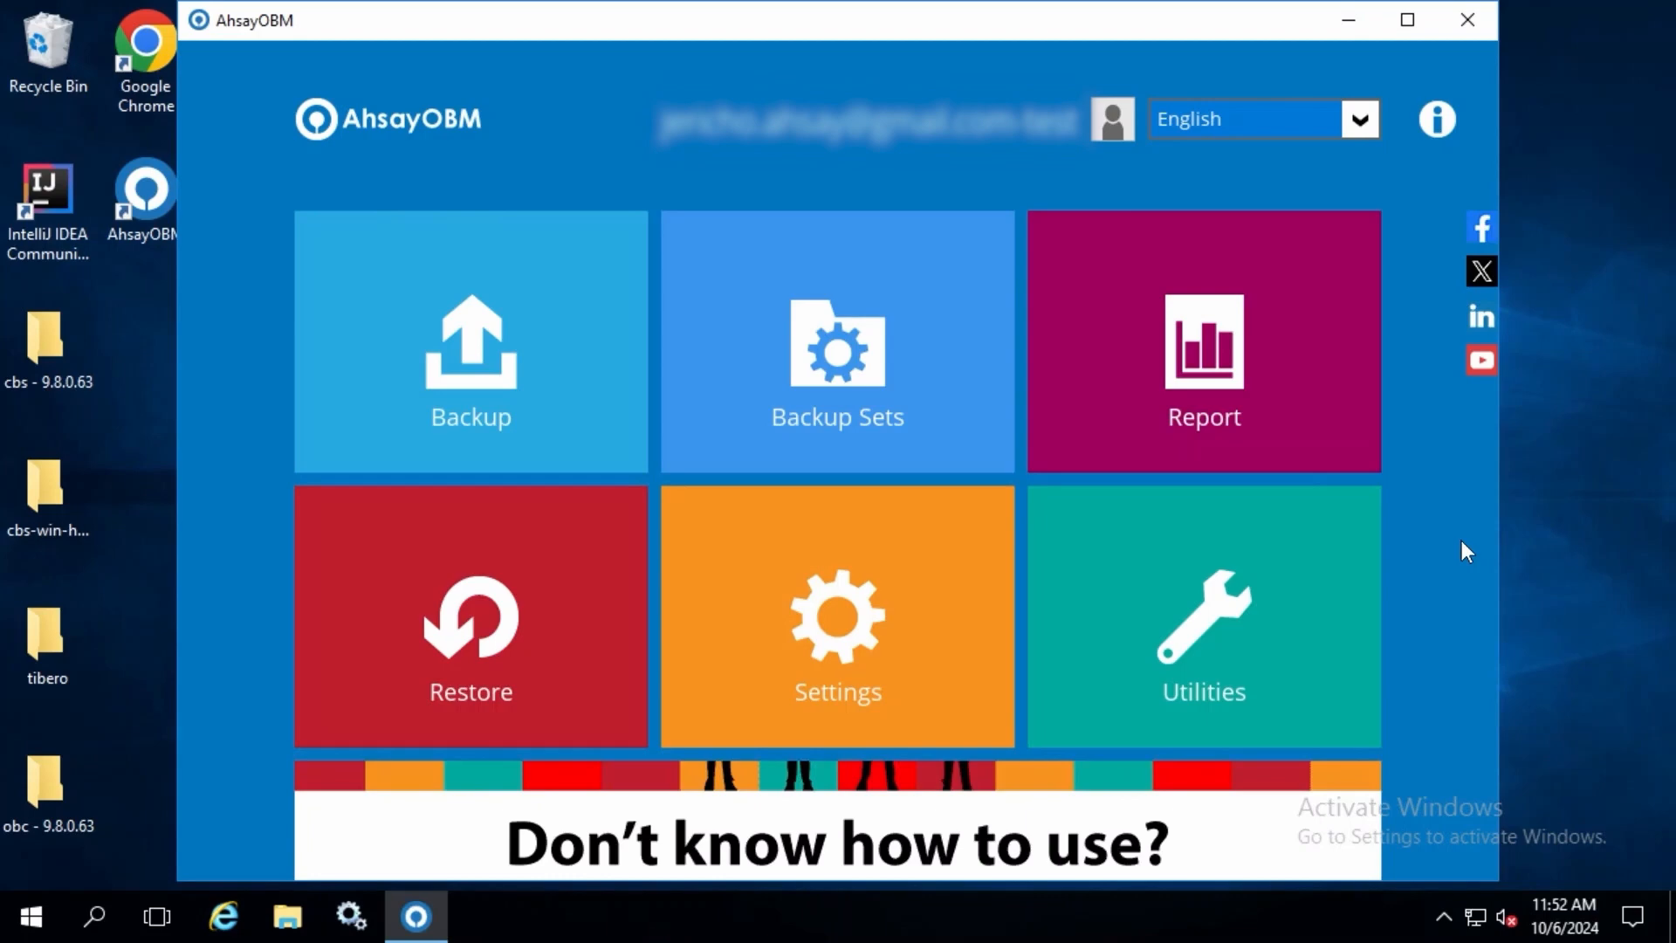
Step: Start a backup of the Tibero Database Backup set with the Database type, running the retention policy after backup
left_click(374, 344)
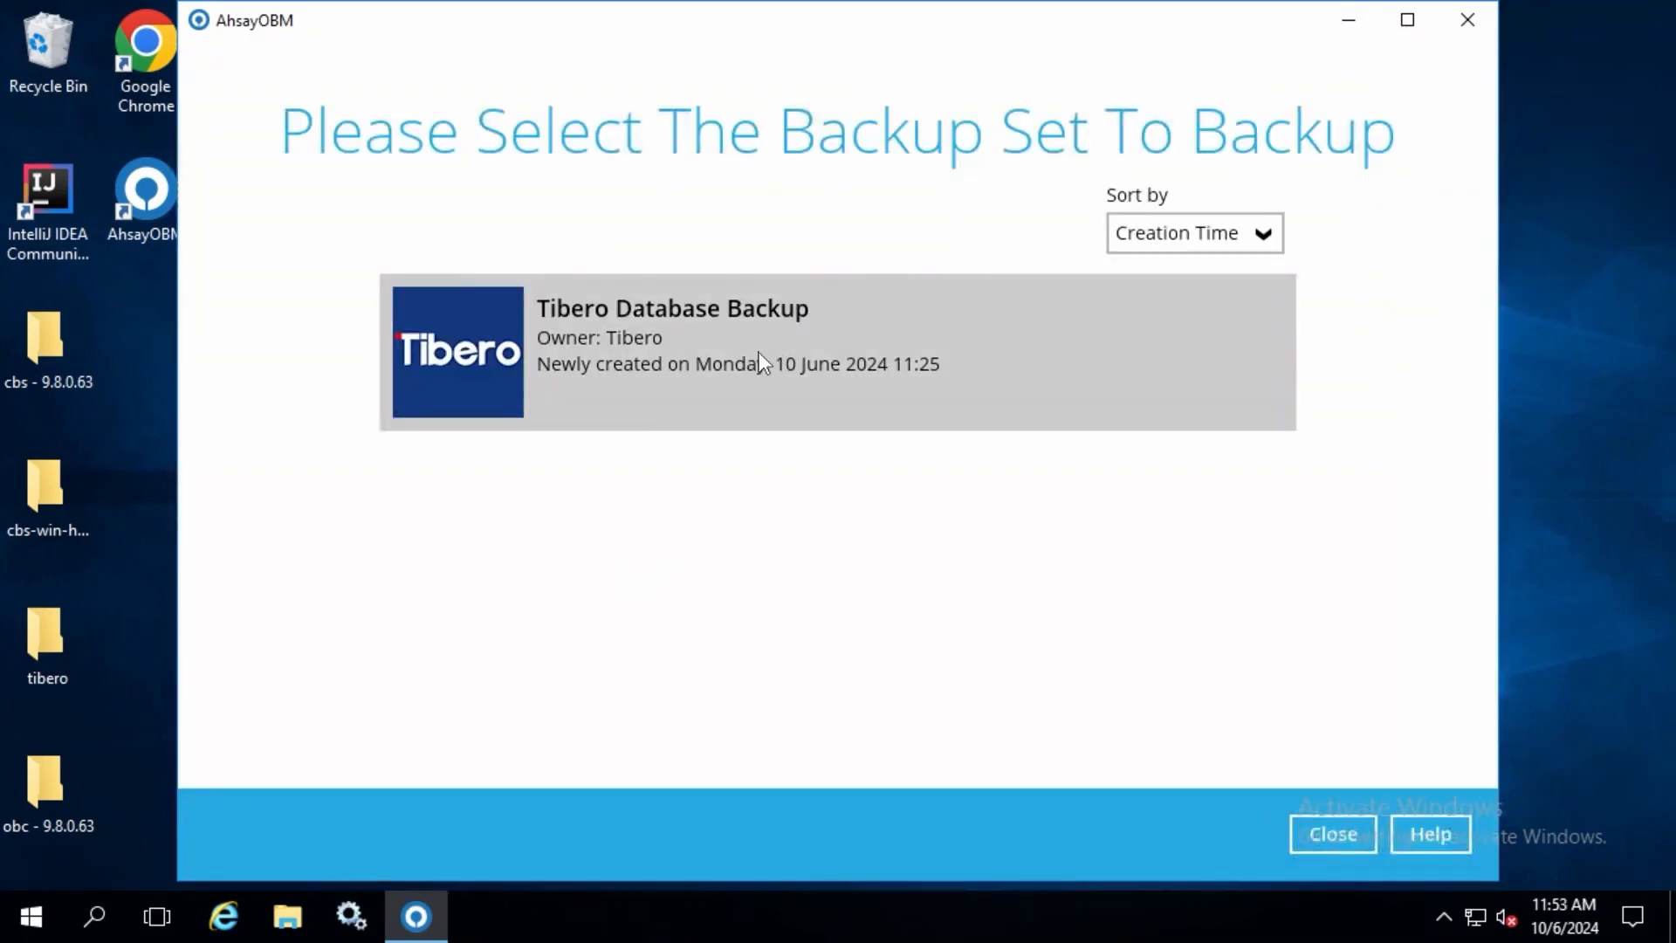
left_click(758, 355)
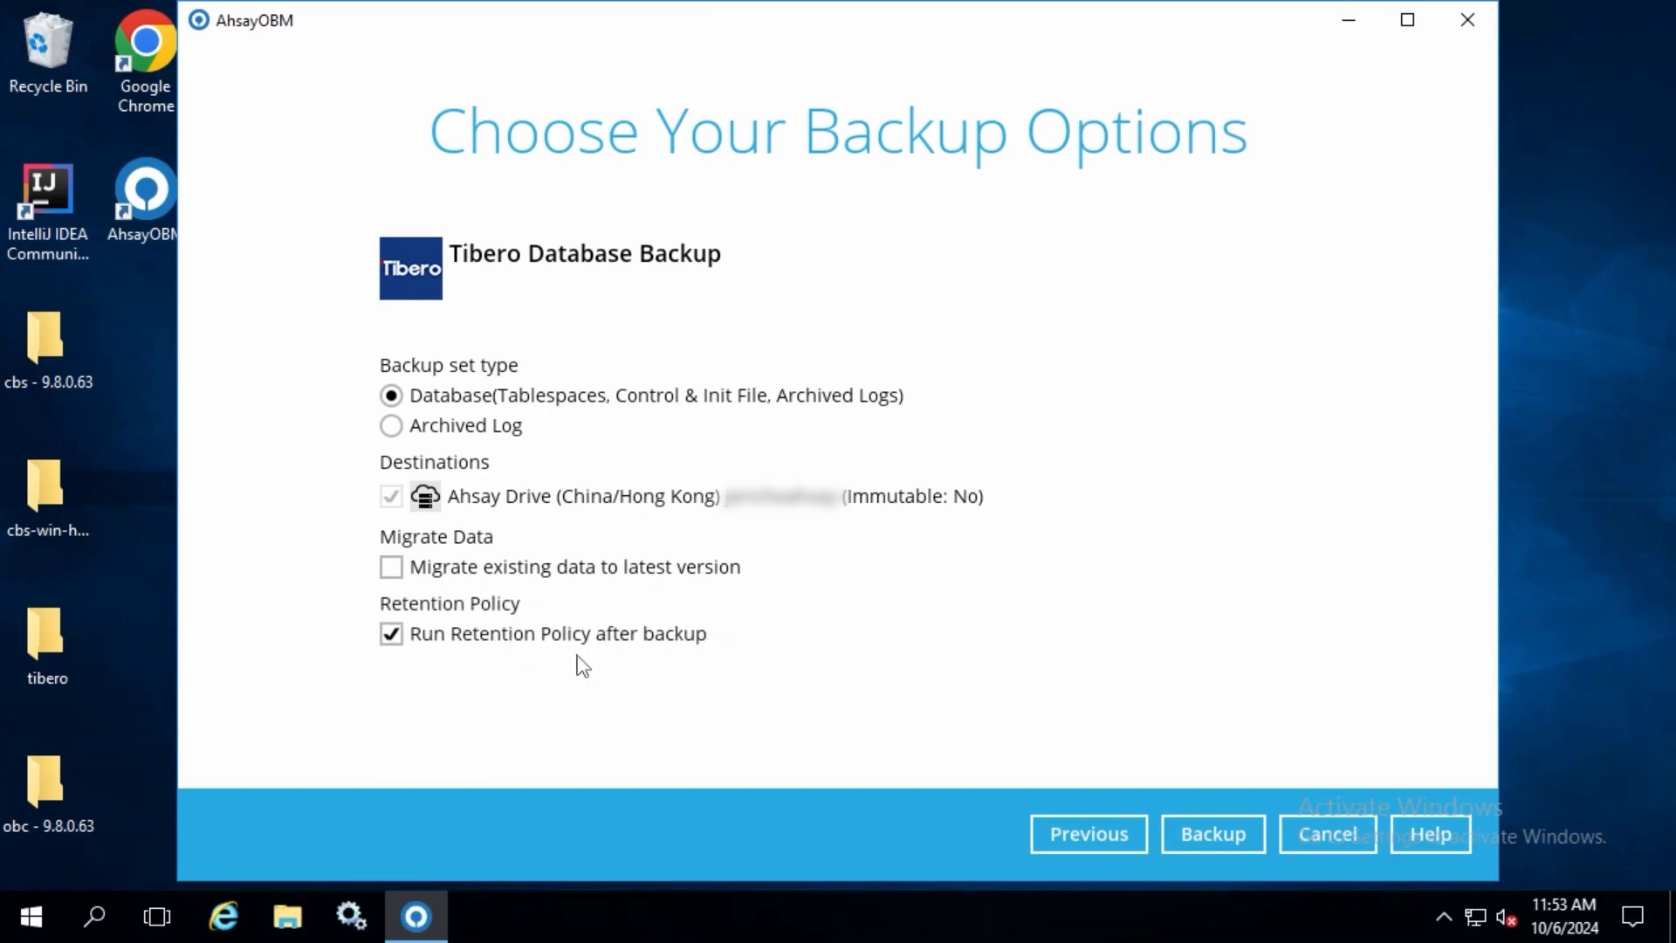
left_click(1224, 840)
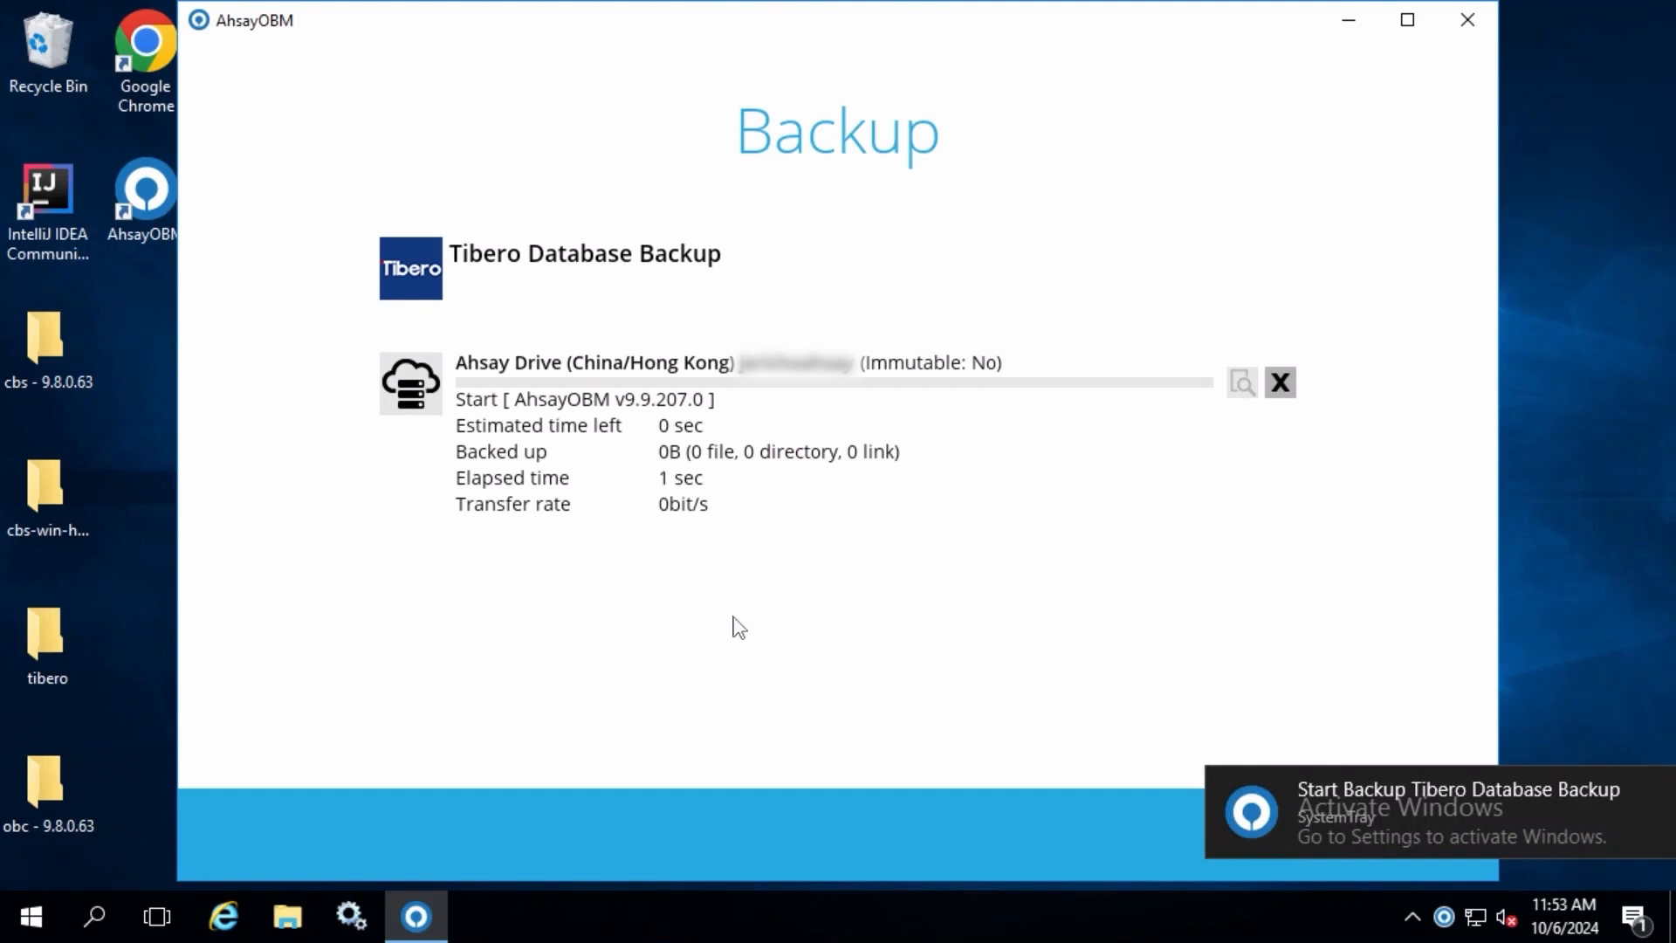